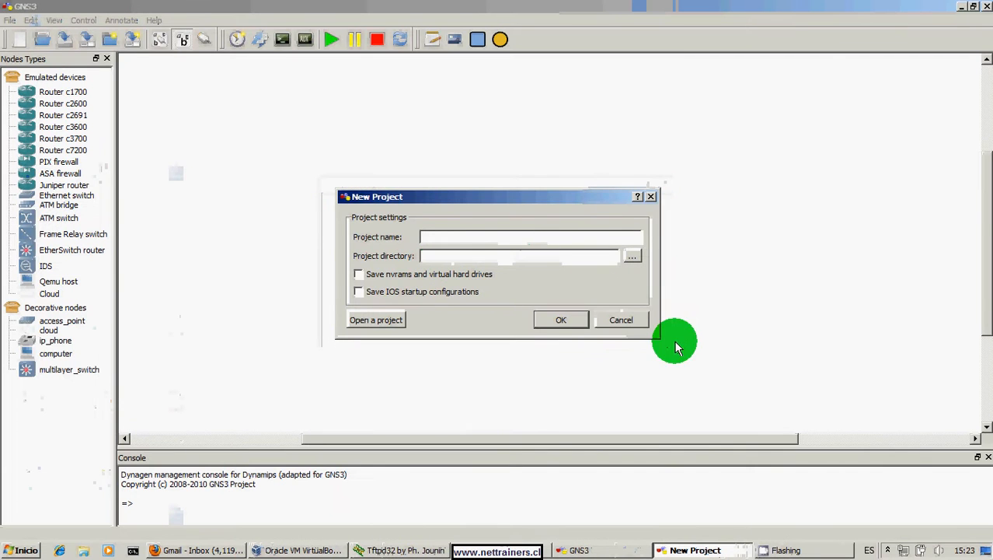
Cancel the New Project dialog to leave an empty GNS3 workspace.
{"action": "left_click", "coordinate": [626, 319]}
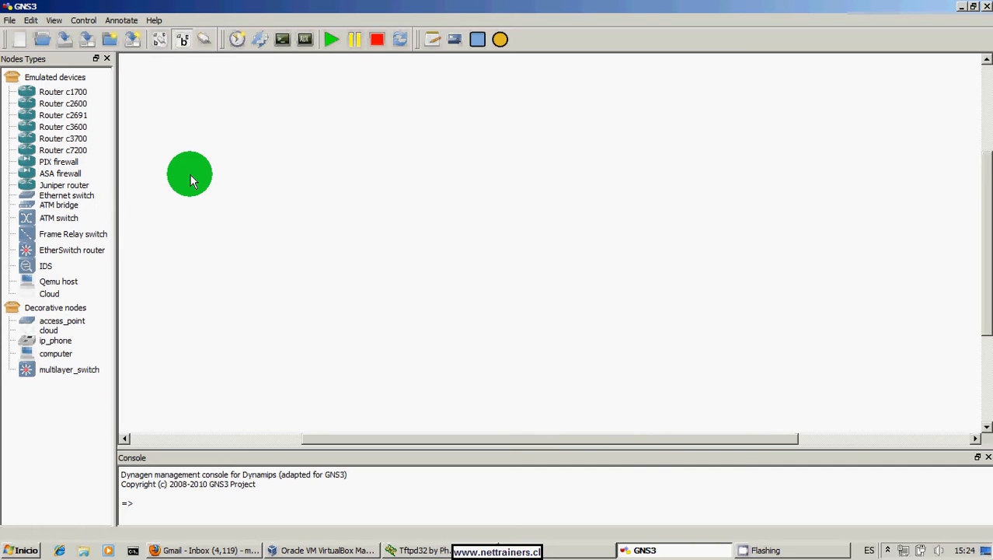
{"action": "left_click", "coordinate": [33, 22]}
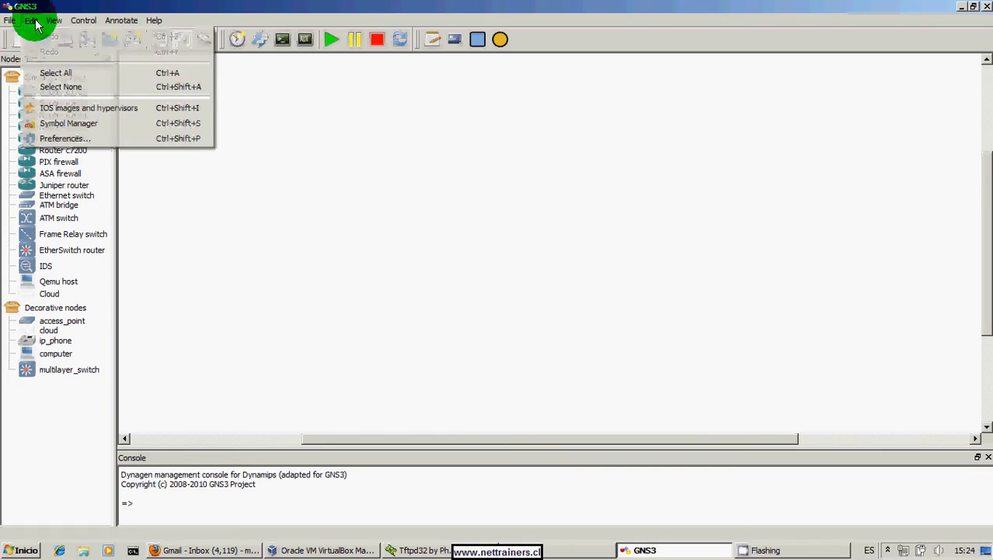
{"action": "left_click", "coordinate": [66, 138]}
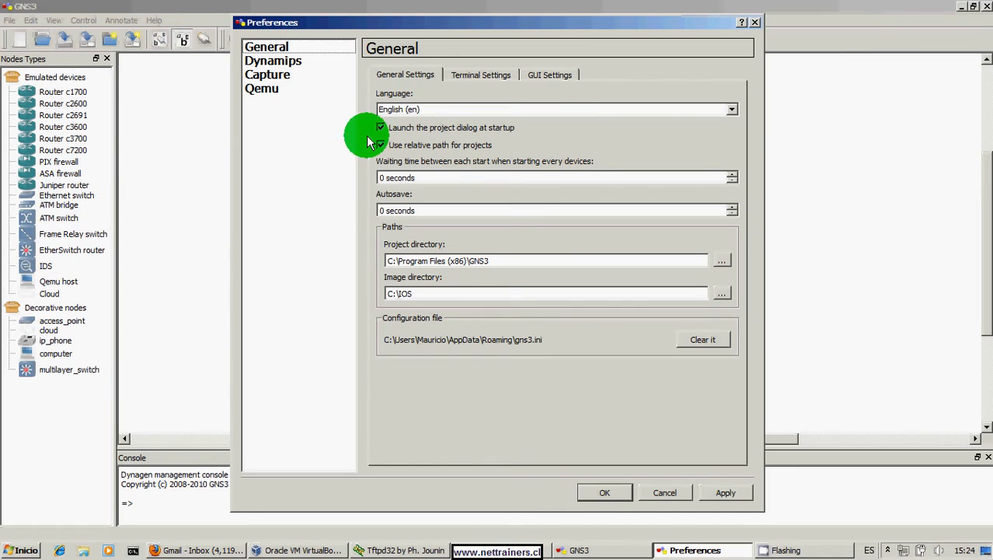
{"action": "left_click", "coordinate": [268, 88]}
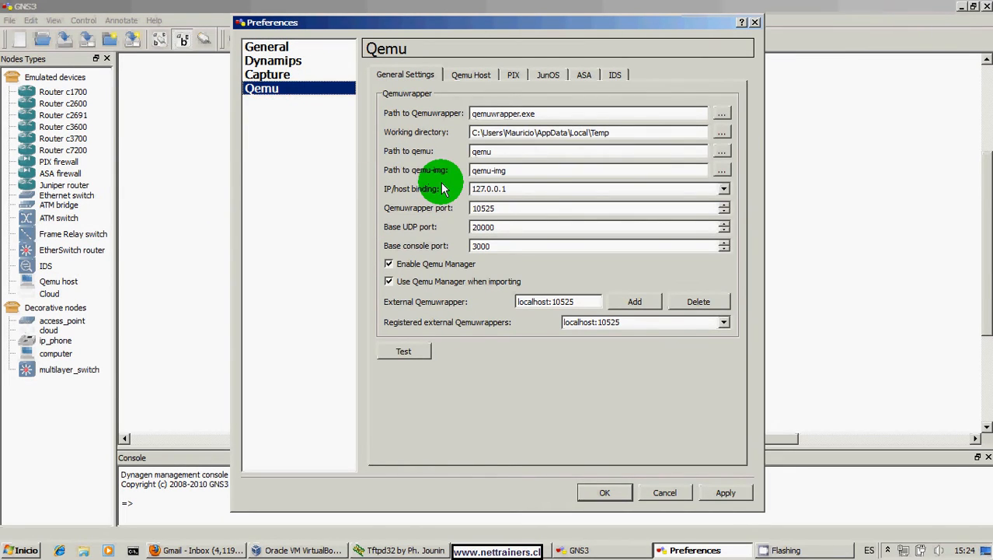
{"action": "left_click", "coordinate": [584, 81]}
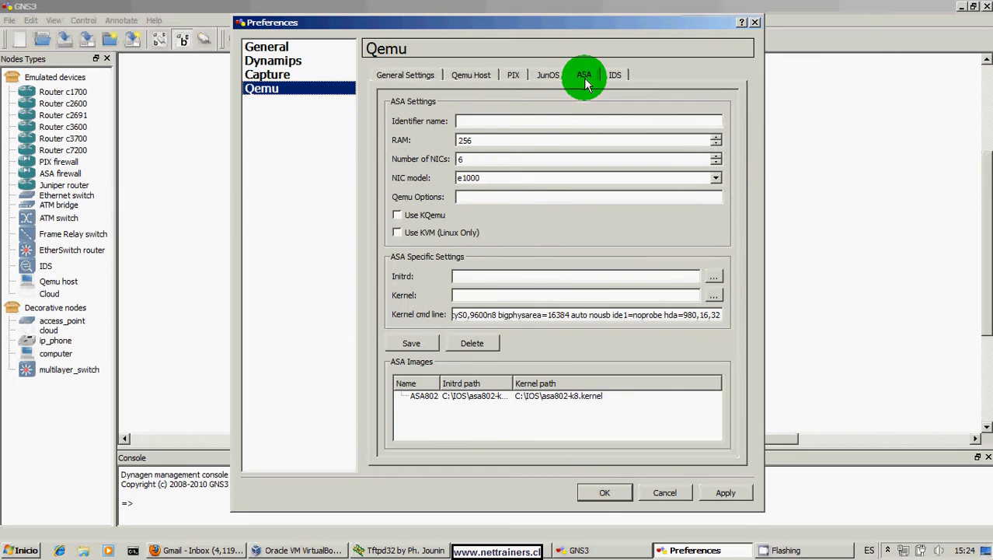
{"action": "left_click", "coordinate": [470, 398]}
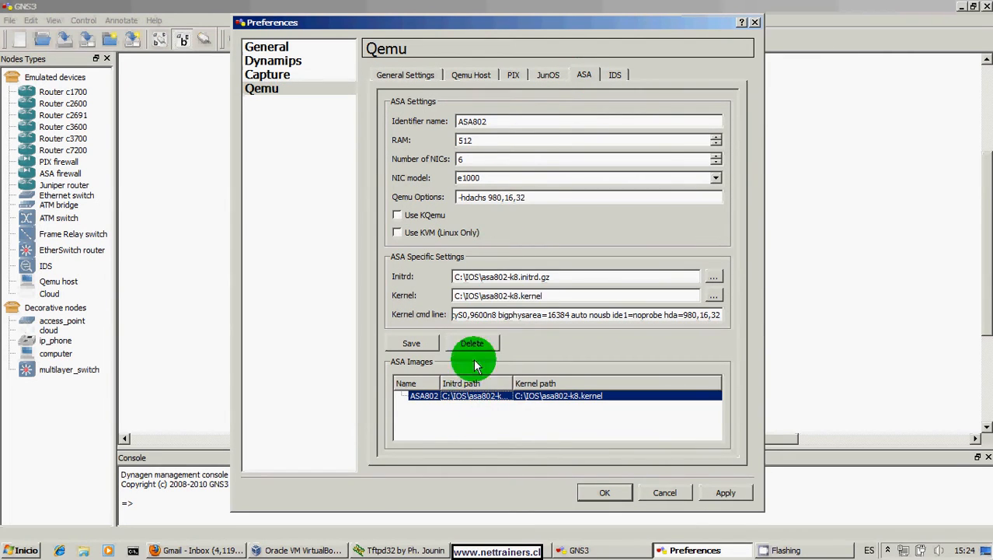
{"action": "left_click", "coordinate": [535, 129]}
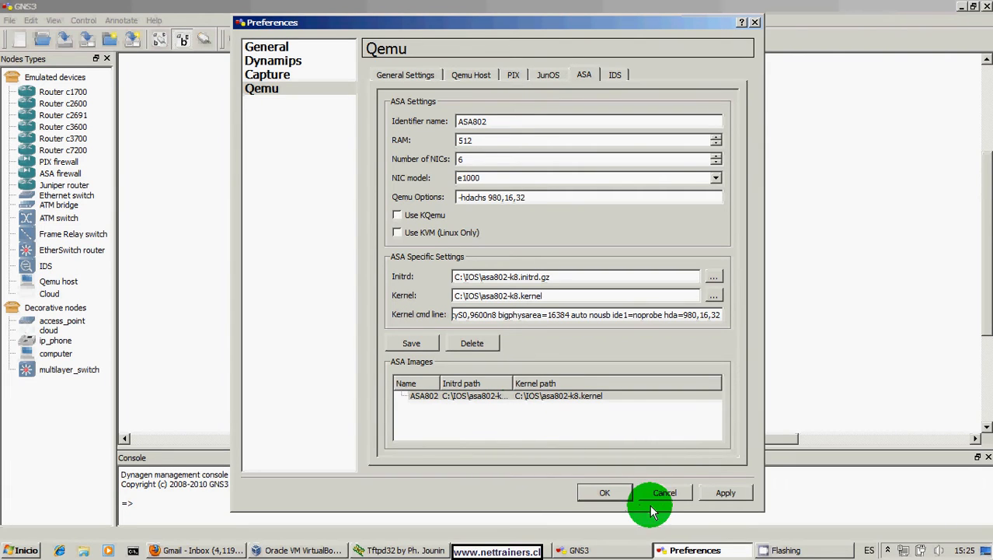
{"action": "left_click", "coordinate": [605, 495]}
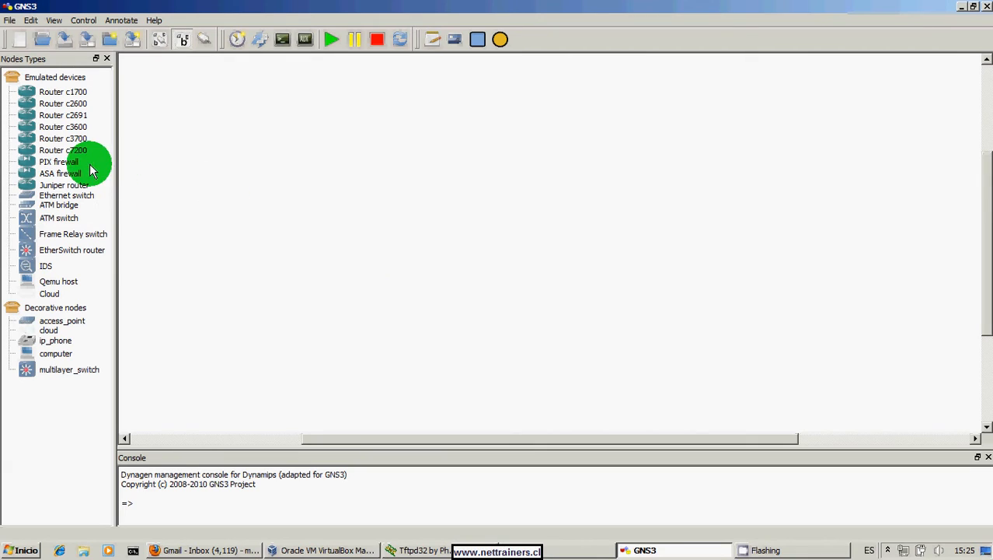
Place ASA firewall ASA1, Ethernet switch SW1 and cloud C1 left to right on the canvas.
{"action": "left_click", "coordinate": [60, 172]}
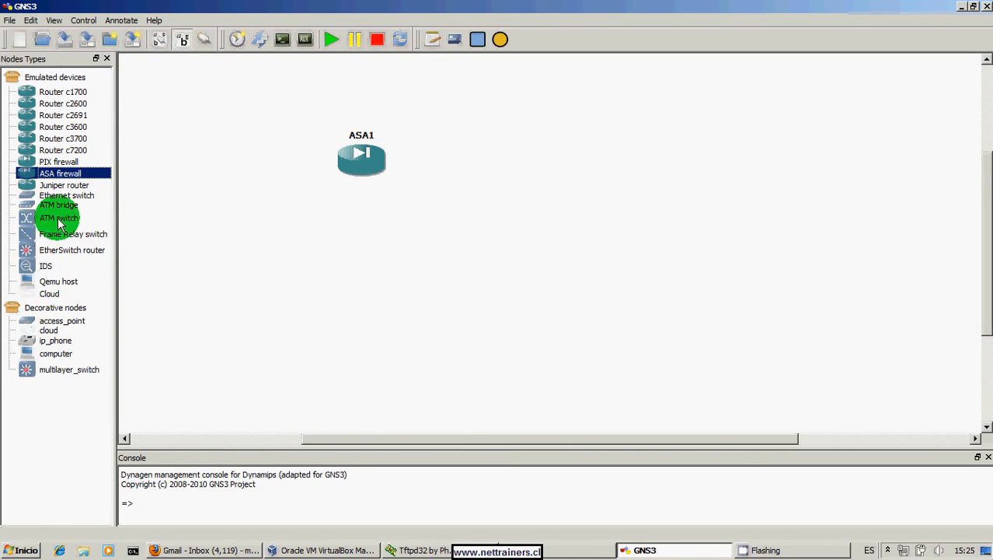
{"action": "left_click_drag", "start_coordinate": [56, 197], "coordinate": [480, 168]}
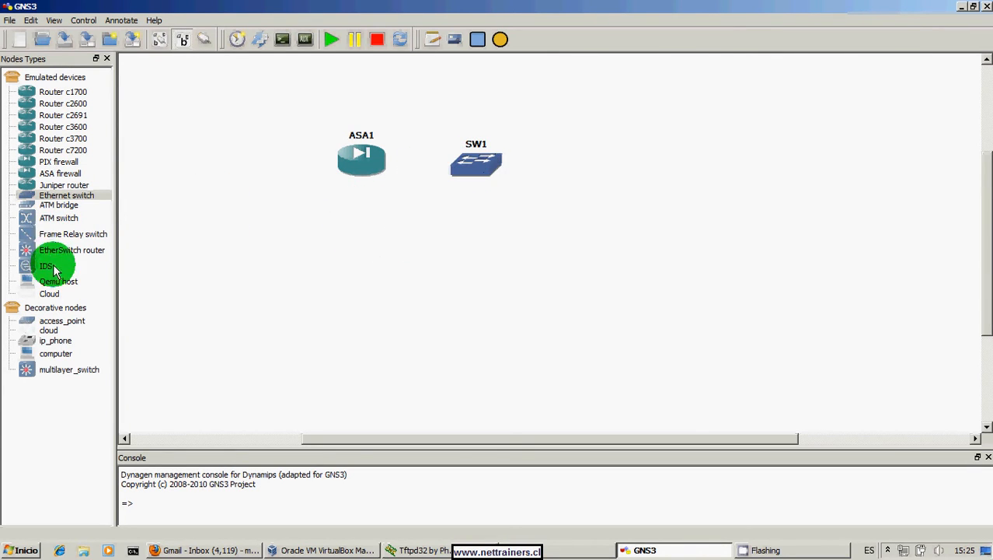
{"action": "left_click_drag", "start_coordinate": [49, 293], "coordinate": [634, 181]}
{"action": "left_click", "coordinate": [586, 129]}
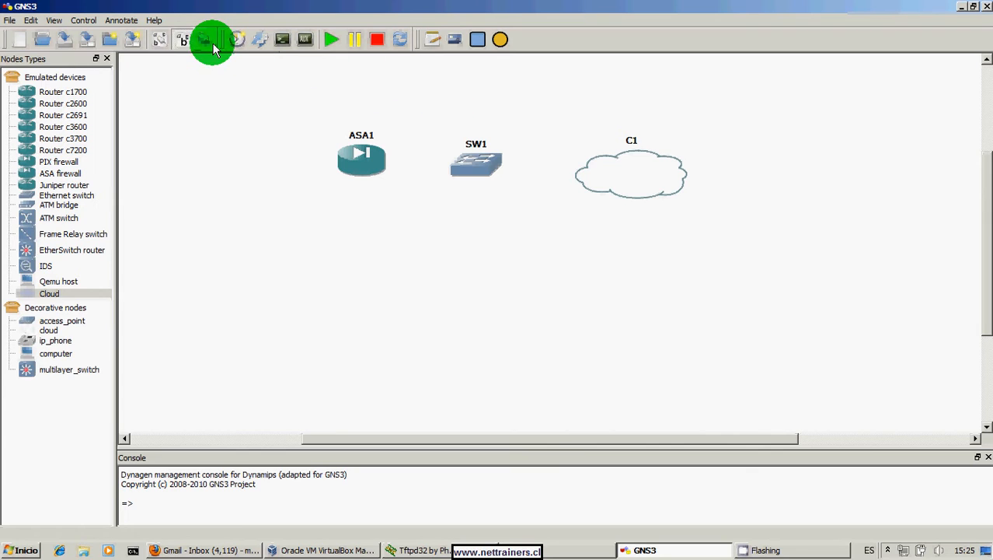
{"action": "right_click", "coordinate": [616, 184]}
Add the host's Atheros L1C PCI-E adapter as cloud C1's generic Ethernet NIO.
{"action": "left_click", "coordinate": [626, 190]}
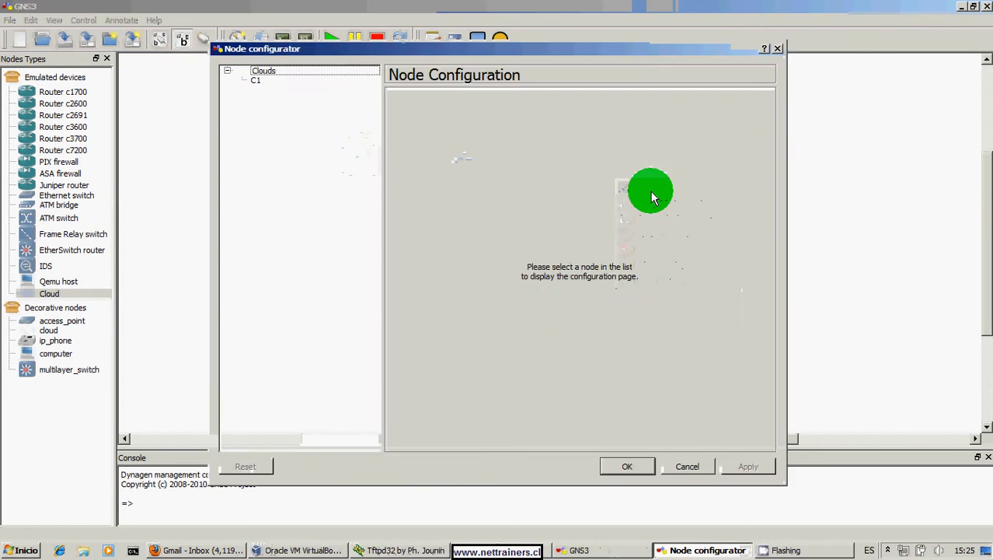
{"action": "left_click", "coordinate": [255, 80]}
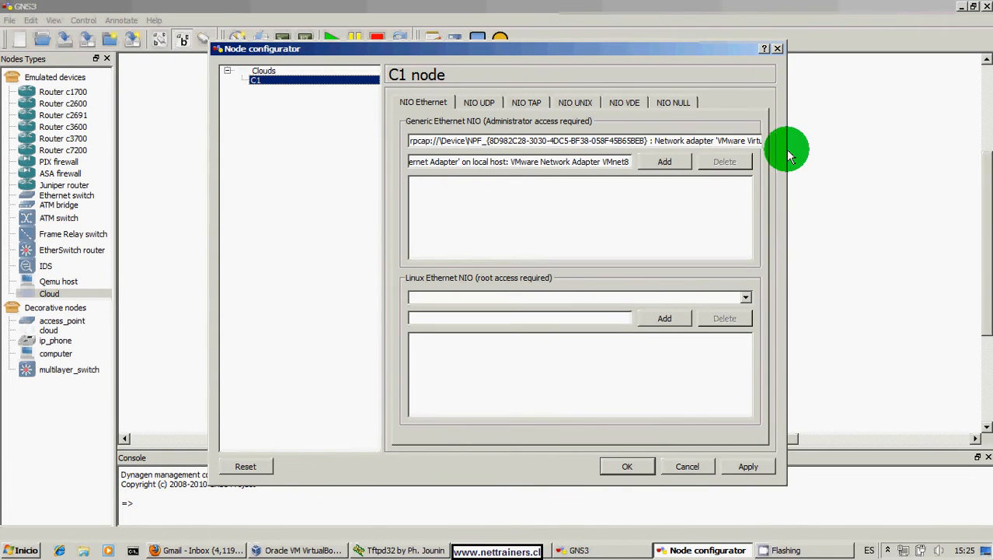
{"action": "left_click_drag", "start_coordinate": [789, 156], "coordinate": [892, 151]}
{"action": "left_click", "coordinate": [851, 141]}
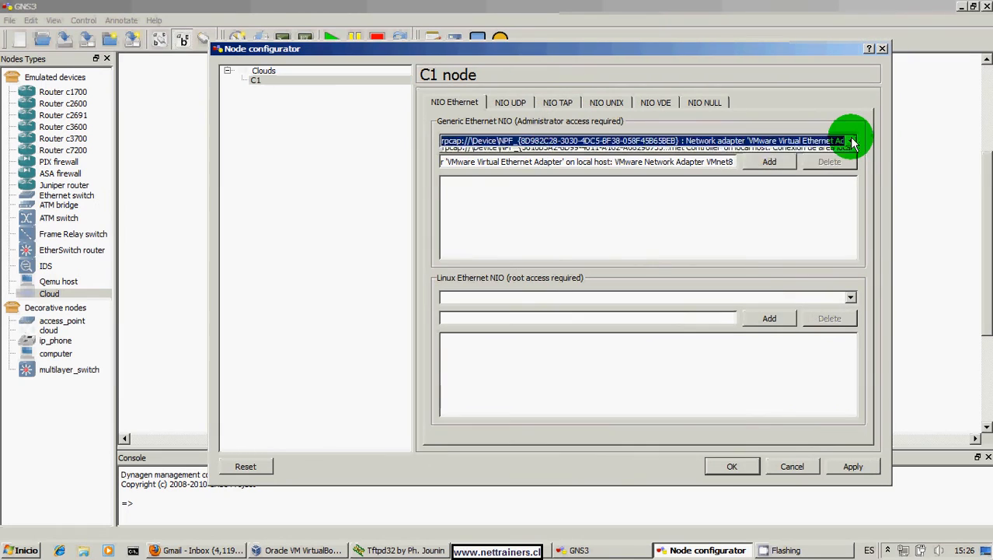
{"action": "left_click", "coordinate": [789, 202]}
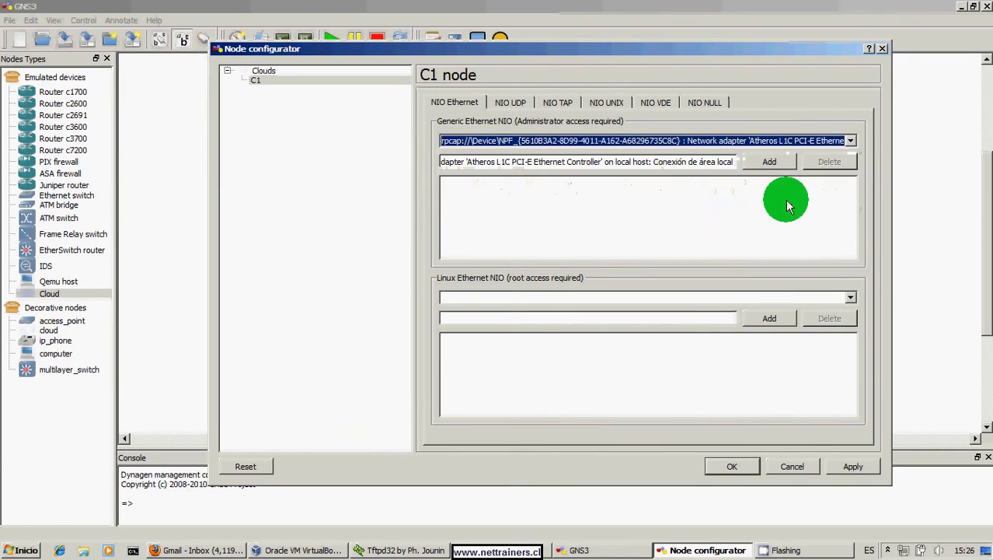
{"action": "left_click", "coordinate": [769, 161]}
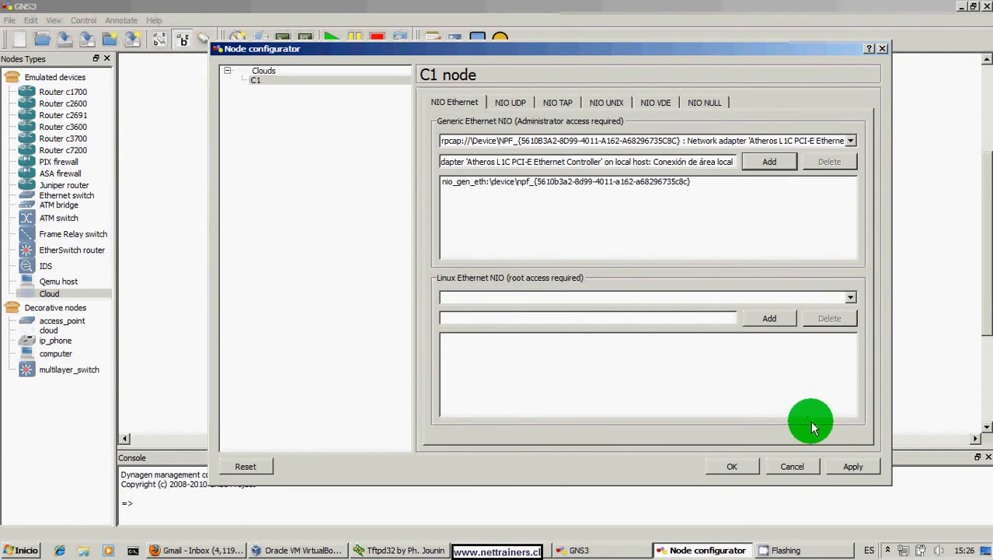
{"action": "left_click", "coordinate": [730, 465]}
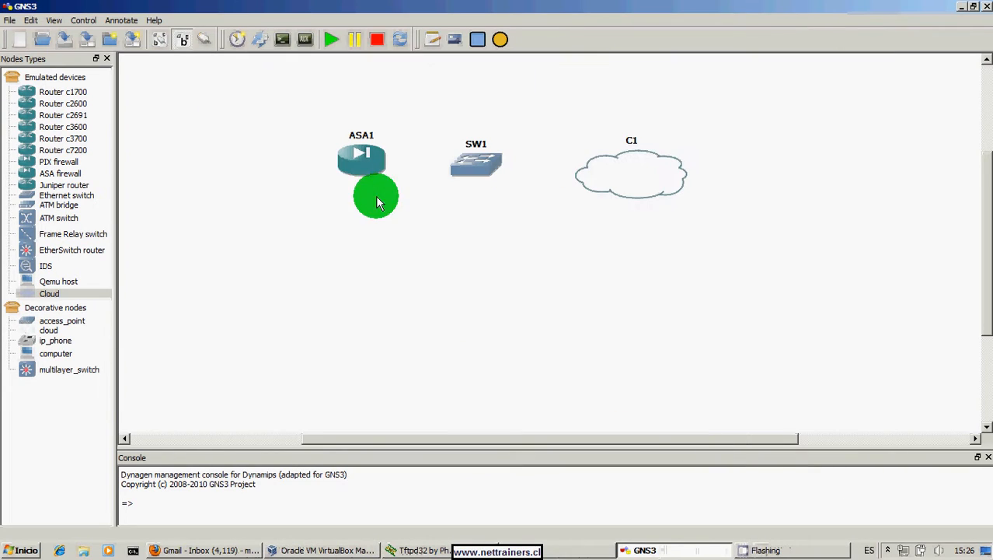
Link ASA1 e0 to SW1 port 1, and SW1 port 2 to cloud C1's host NIO.
{"action": "left_click", "coordinate": [205, 40]}
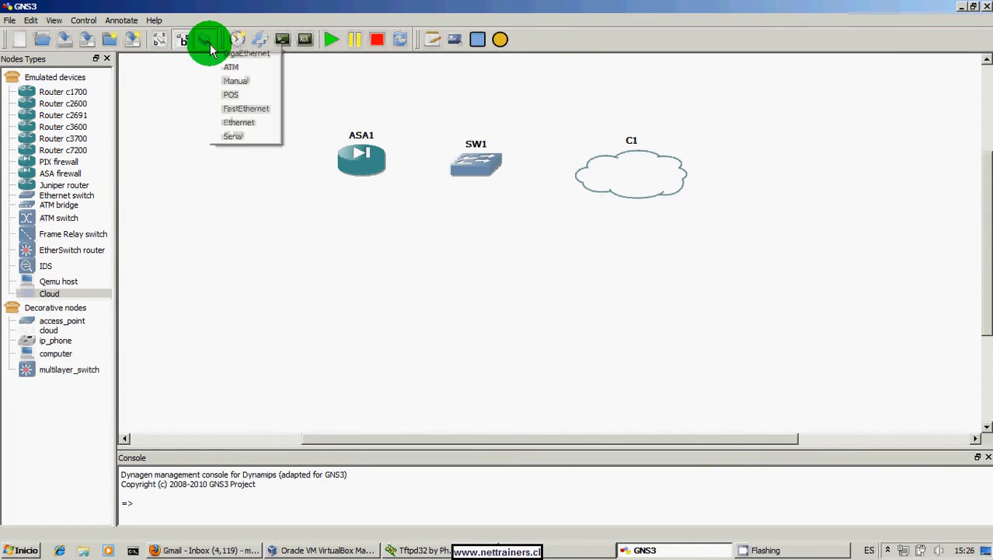
{"action": "left_click", "coordinate": [233, 82]}
{"action": "left_click", "coordinate": [370, 169]}
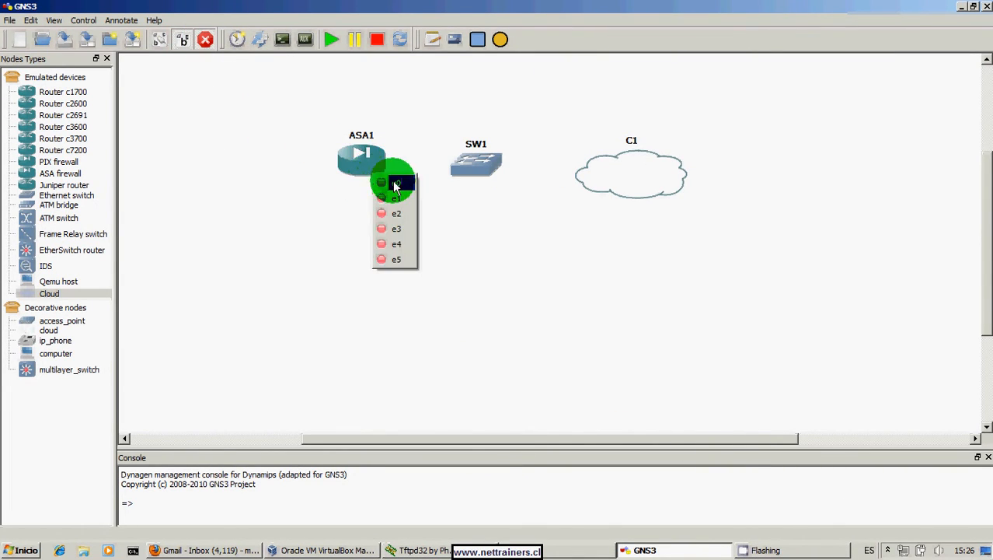
{"action": "left_click", "coordinate": [396, 184]}
{"action": "left_click", "coordinate": [487, 167]}
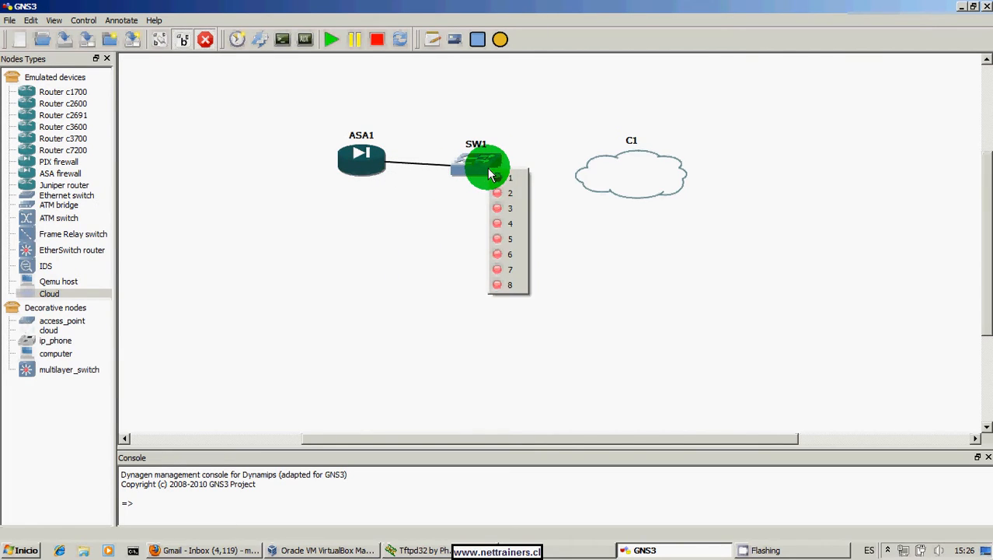
{"action": "left_click", "coordinate": [511, 180]}
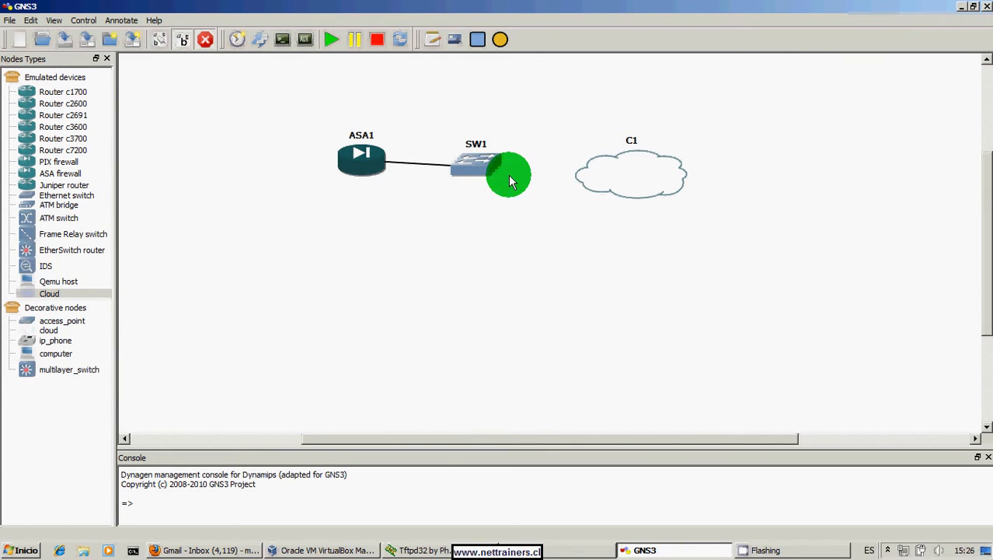
{"action": "left_click", "coordinate": [473, 159]}
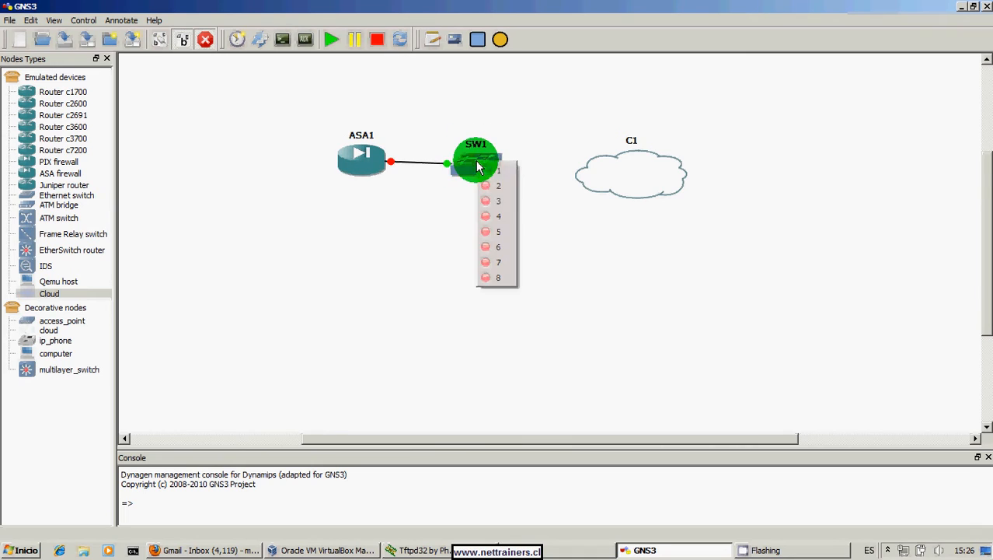
{"action": "left_click", "coordinate": [503, 188]}
{"action": "left_click", "coordinate": [610, 173]}
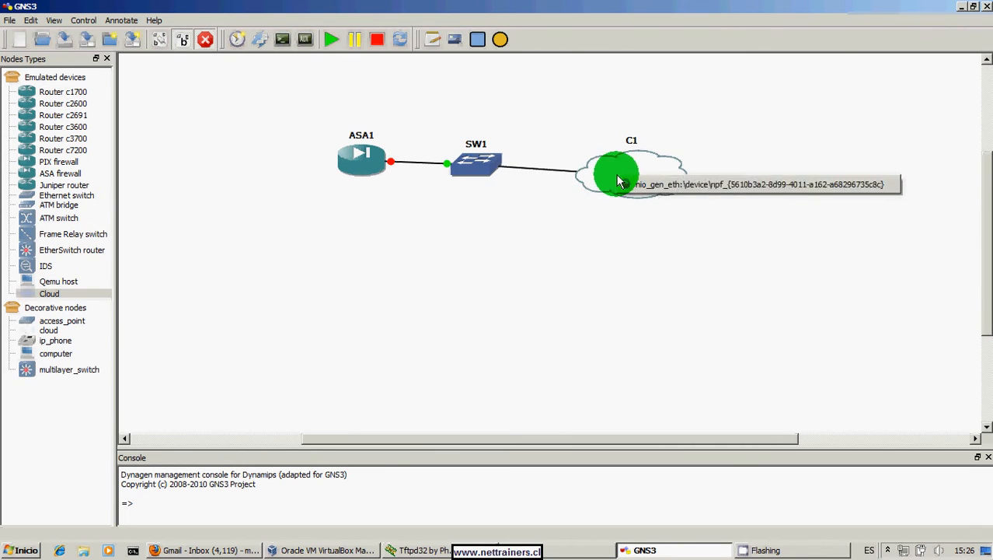
{"action": "left_click", "coordinate": [658, 188]}
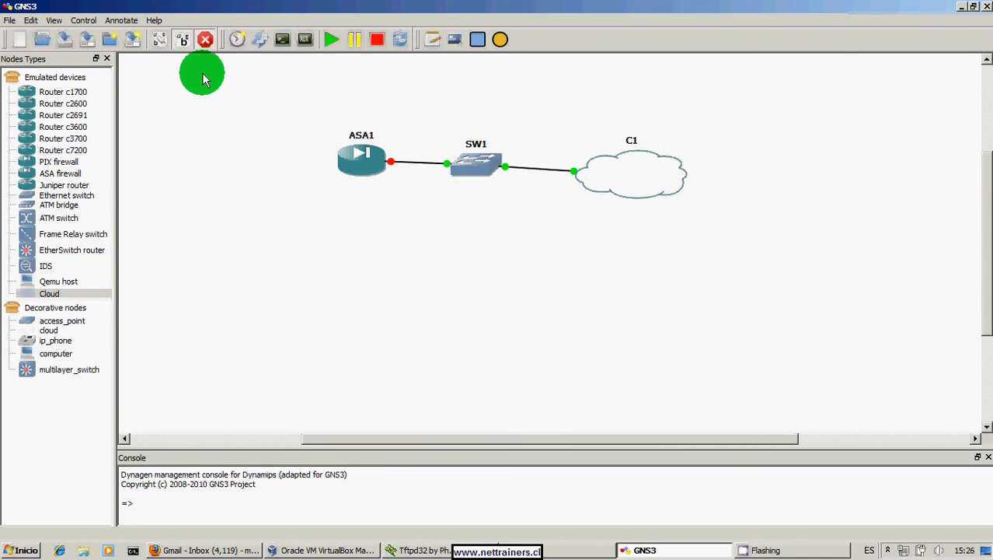
{"action": "left_click", "coordinate": [205, 38]}
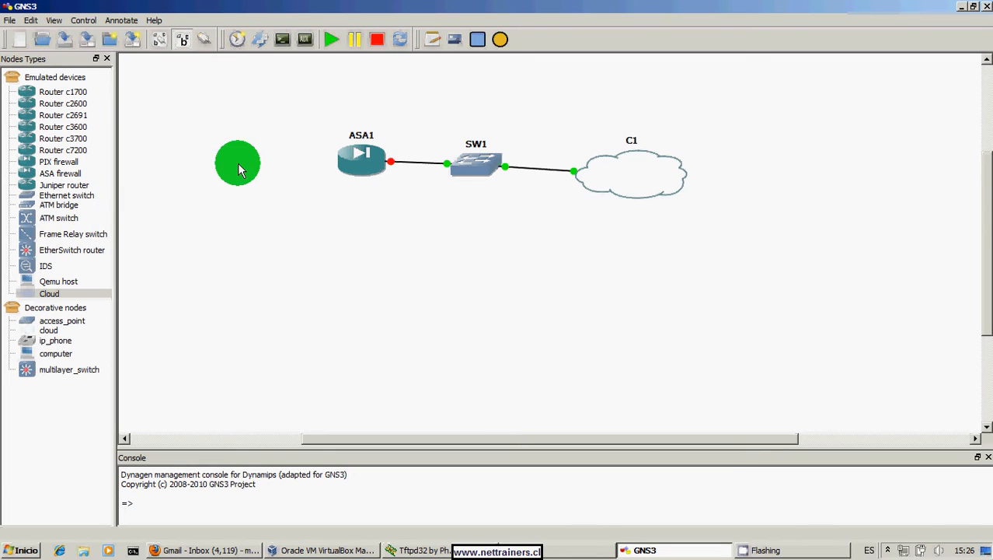
Rearrange ASA1, SW1 and C1 on the canvas, with SW1 raised above the others.
{"action": "left_click_drag", "start_coordinate": [360, 159], "coordinate": [320, 185]}
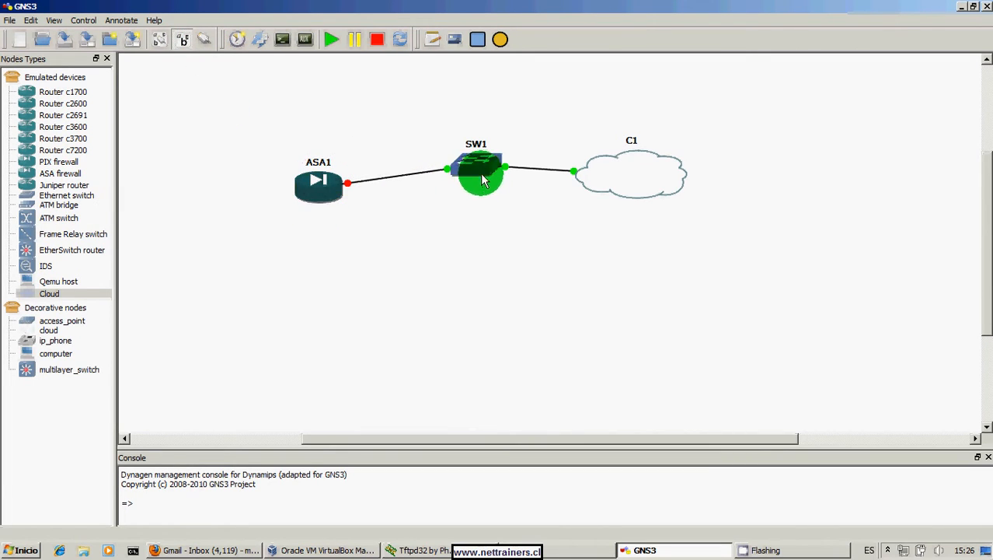
{"action": "left_click_drag", "start_coordinate": [482, 181], "coordinate": [458, 145]}
{"action": "left_click", "coordinate": [657, 186]}
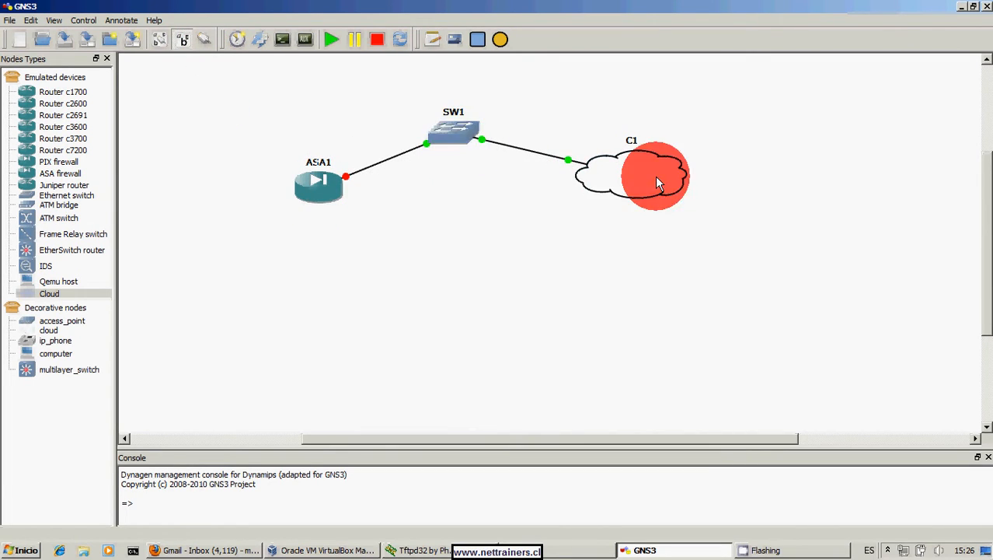
{"action": "left_click_drag", "start_coordinate": [657, 183], "coordinate": [652, 193]}
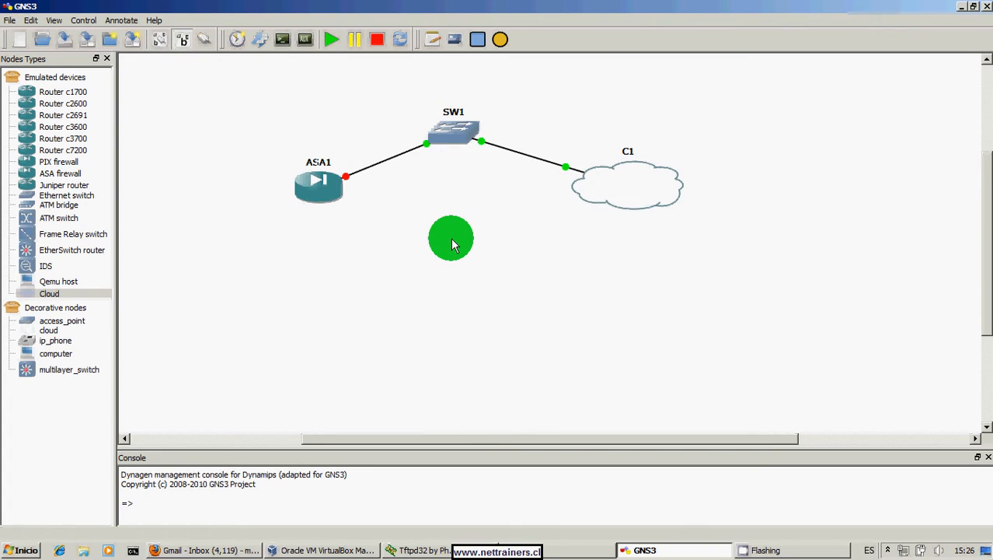
Start ASA1, hide its booting QEMU window, and open a console session to it.
{"action": "mouse_move", "coordinate": [324, 196]}
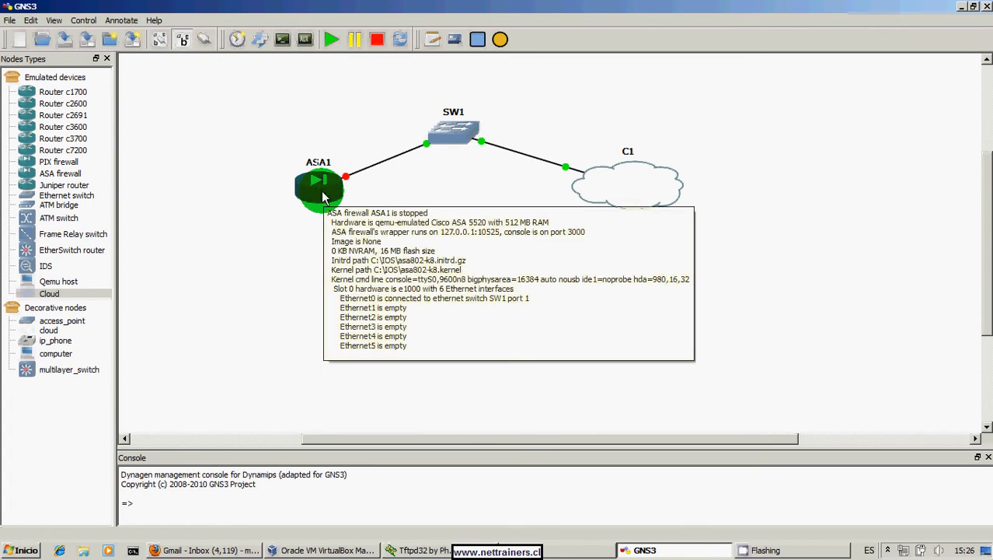
{"action": "right_click", "coordinate": [324, 197]}
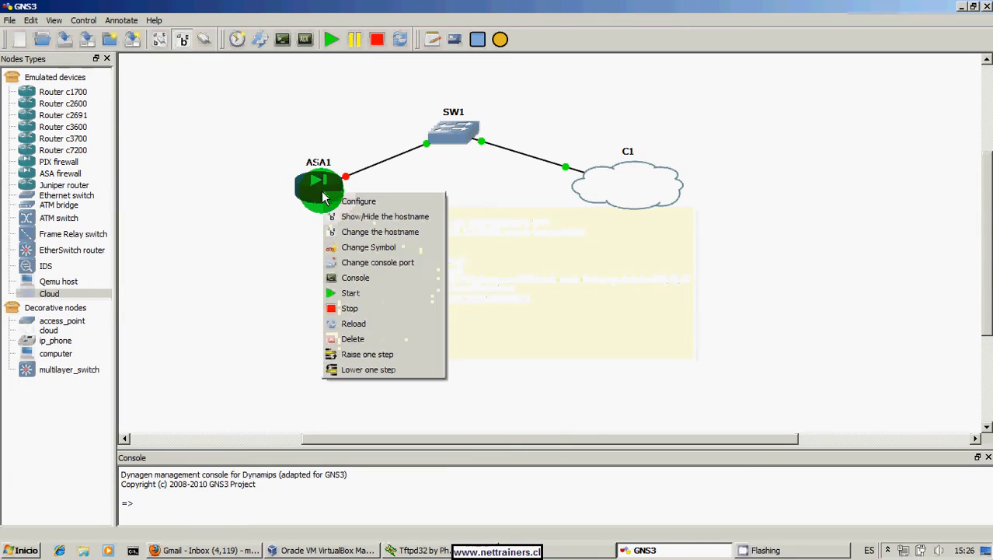
{"action": "left_click", "coordinate": [373, 298]}
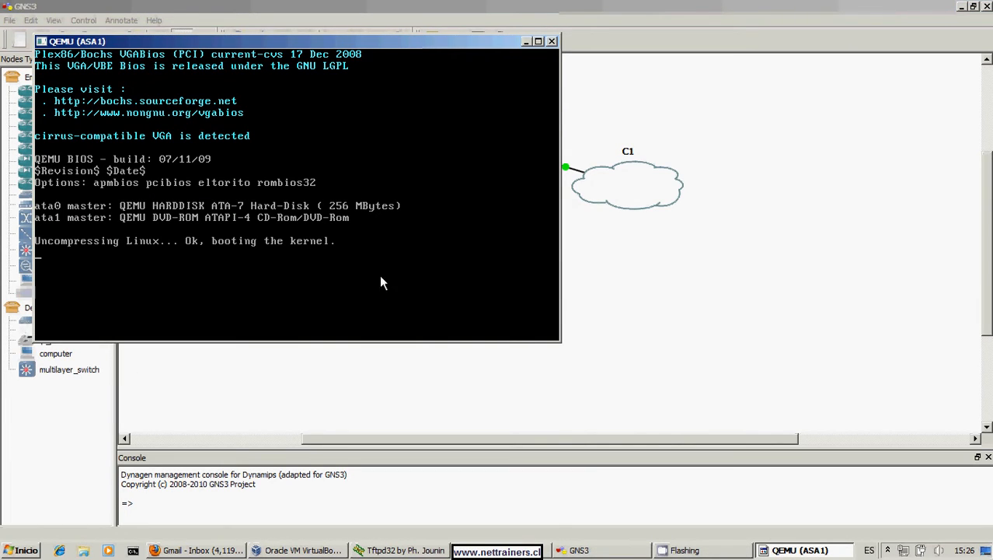
{"action": "left_click", "coordinate": [526, 43]}
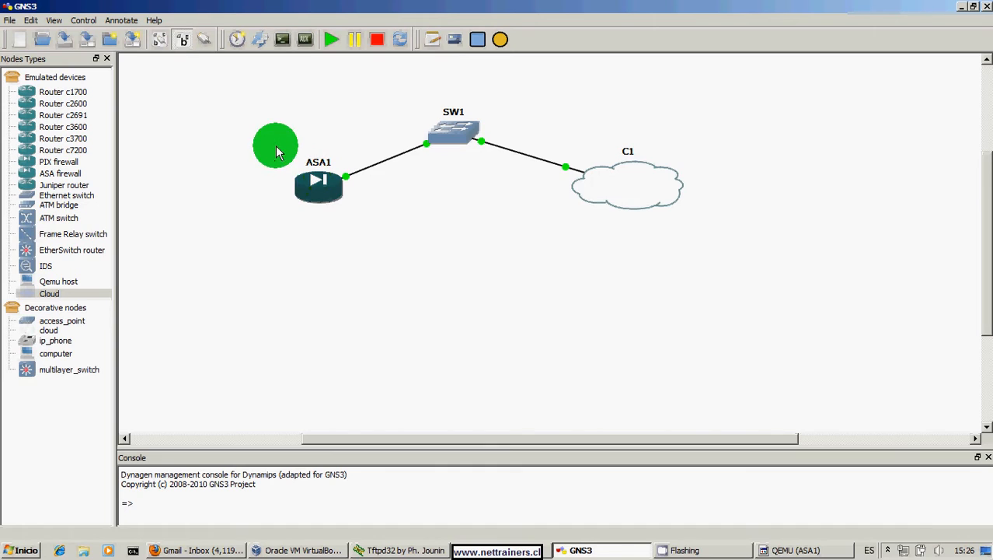
{"action": "right_click", "coordinate": [324, 188]}
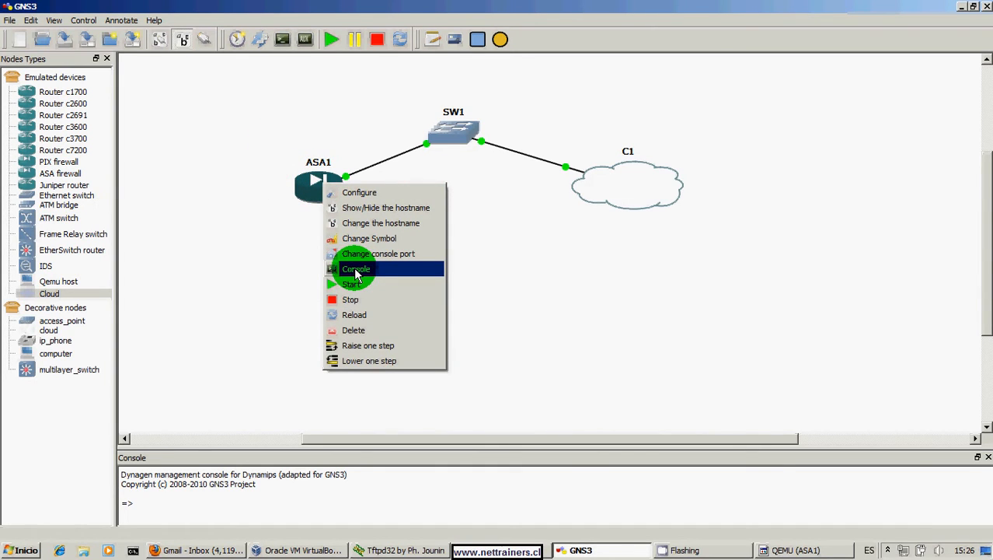
{"action": "left_click", "coordinate": [355, 270]}
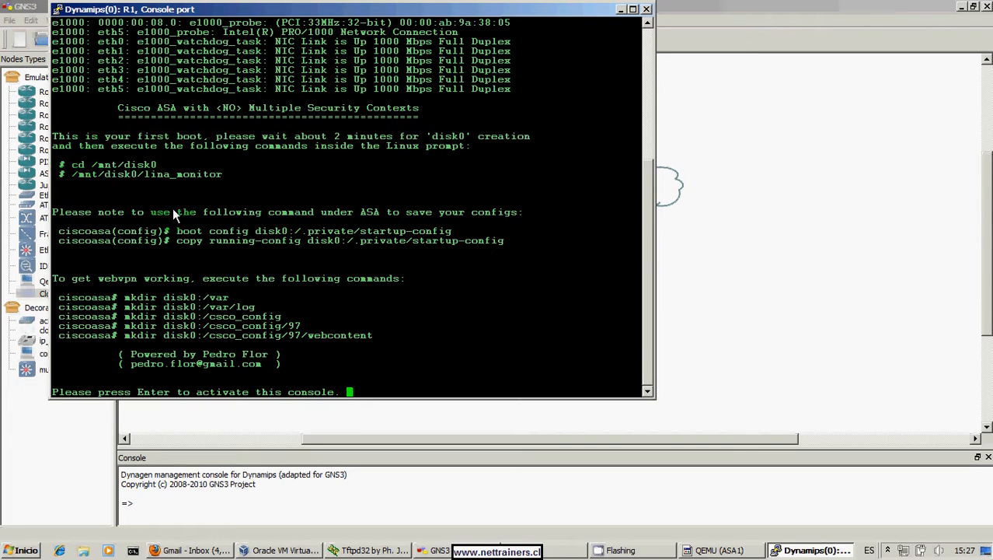
Run cd /mnt/disk0, then paste /mnt/disk0/lina_monitor at the prompt without running it.
{"action": "key", "text": "Return"}
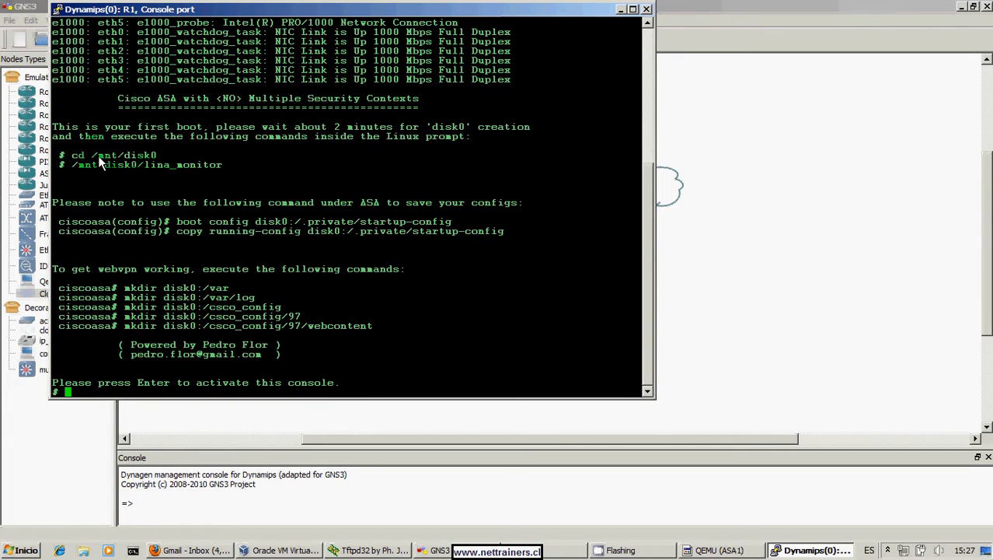
{"action": "left_click_drag", "start_coordinate": [72, 153], "coordinate": [157, 155]}
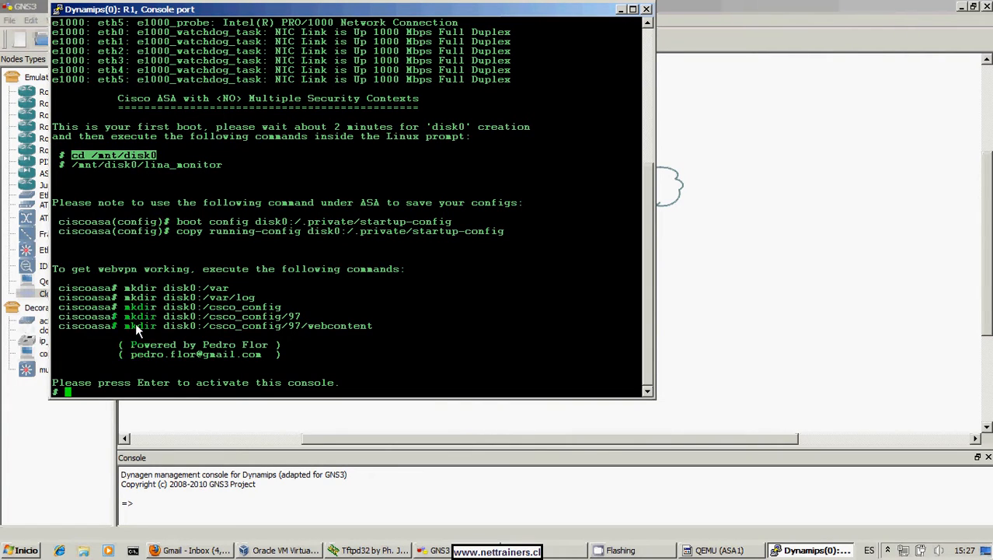
{"action": "right_click", "coordinate": [142, 387]}
{"action": "left_click", "coordinate": [77, 165]}
{"action": "key", "text": "Return"}
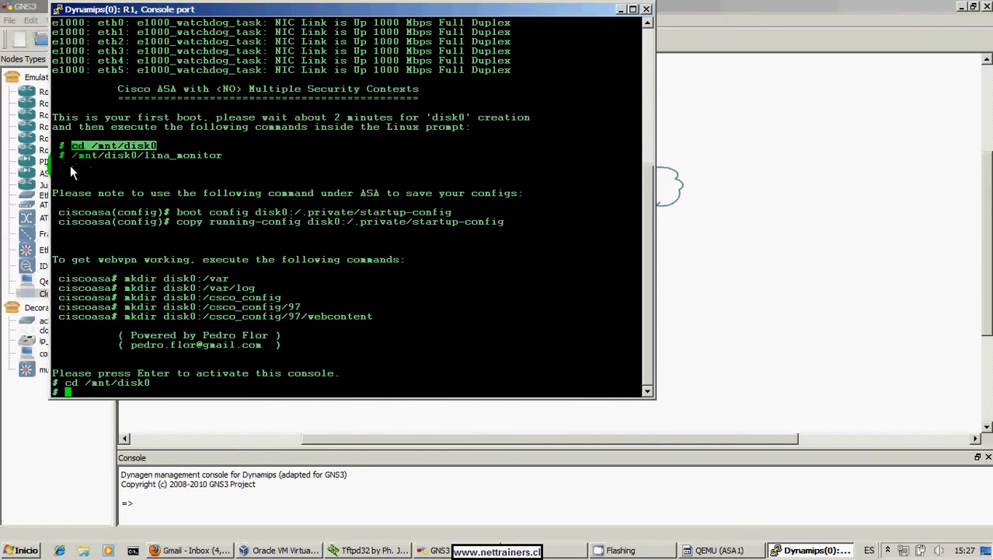
{"action": "left_click_drag", "start_coordinate": [70, 155], "coordinate": [220, 155]}
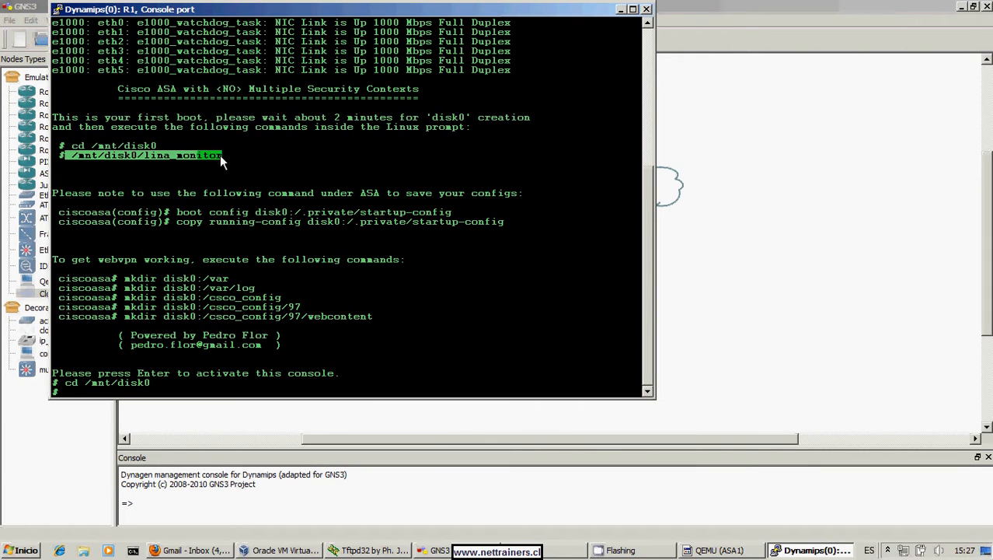
{"action": "right_click", "coordinate": [171, 313]}
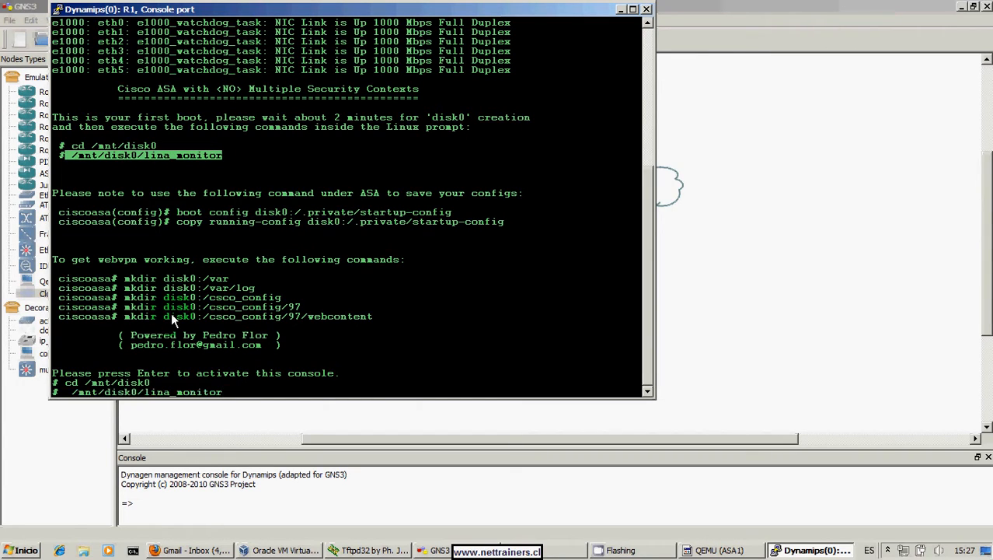
{"action": "key", "text": "Left"}
{"action": "key", "text": "Left"}
{"action": "key", "text": "Left"}
{"action": "key", "text": "Left"}
{"action": "key", "text": "Left"}
{"action": "key", "text": "Left"}
{"action": "key", "text": "Left"}
{"action": "key", "text": "Left"}
{"action": "key", "text": "Left"}
{"action": "key", "text": "Left"}
{"action": "key", "text": "Left"}
{"action": "key", "text": "Left"}
Run /mnt/disk0/lina_monitor and wait for the ciscoasa> prompt to appear.
{"action": "key", "text": "End"}
{"action": "key", "text": "Return"}
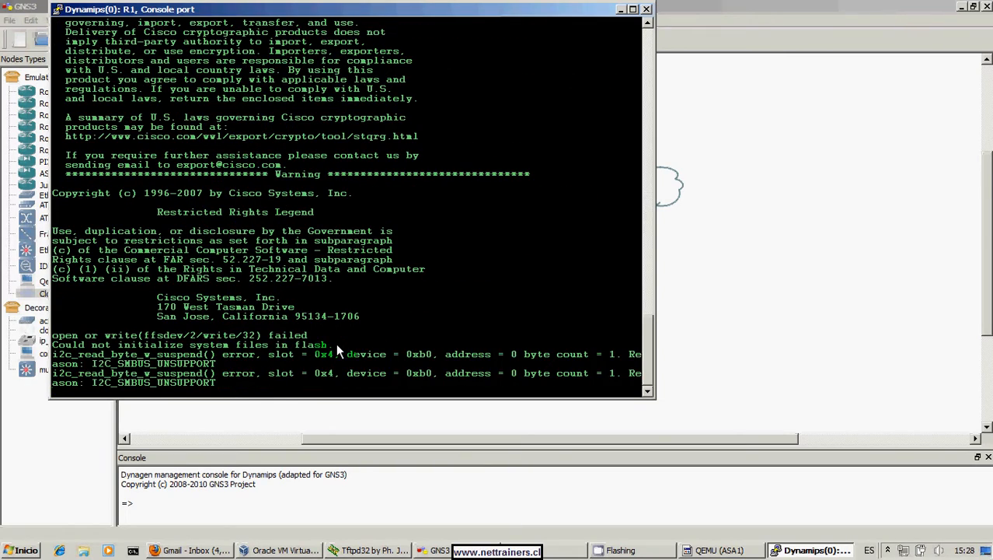
{"action": "key", "text": "Return"}
{"action": "key", "text": "Return"}
{"action": "key", "text": "Return"}
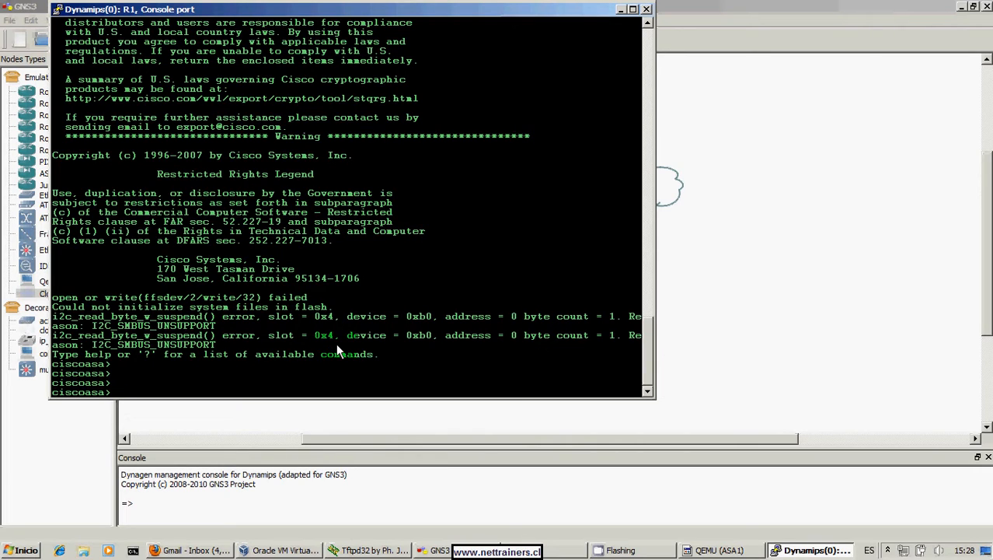
Enter privileged mode with an empty enable password and select interface Ethernet0/0.
{"action": "key", "text": "Return"}
{"action": "key", "text": "Return"}
{"action": "type", "text": "en"}
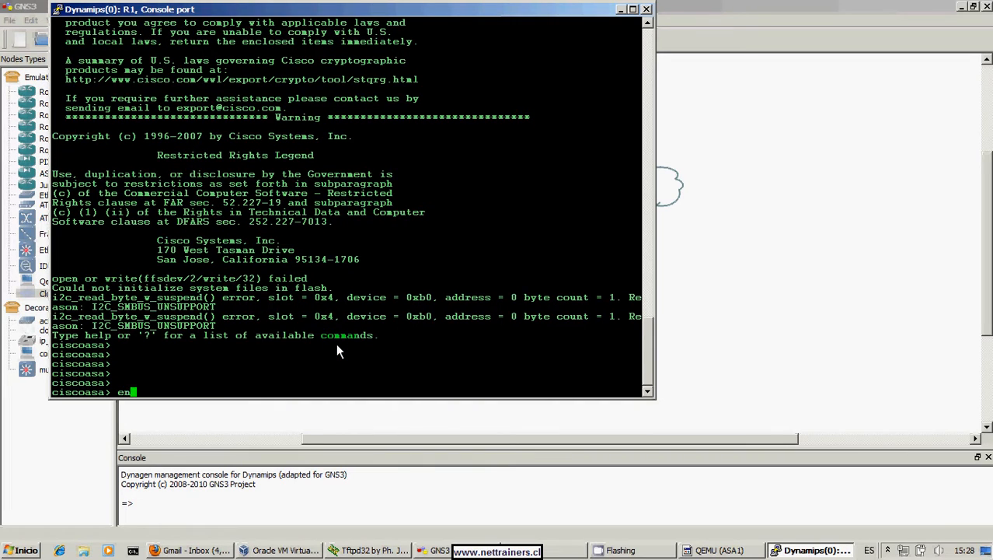
{"action": "key", "text": "Return"}
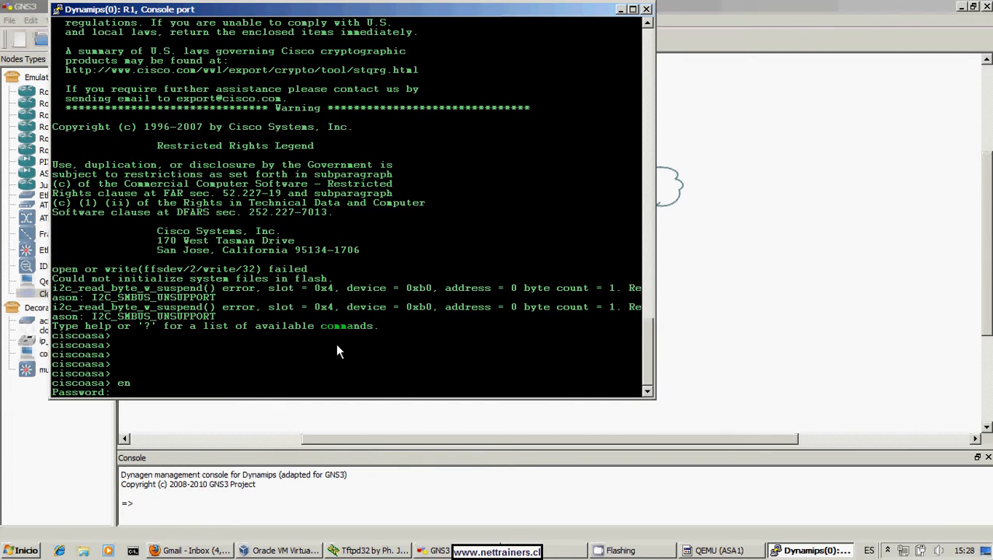
{"action": "key", "text": "Return"}
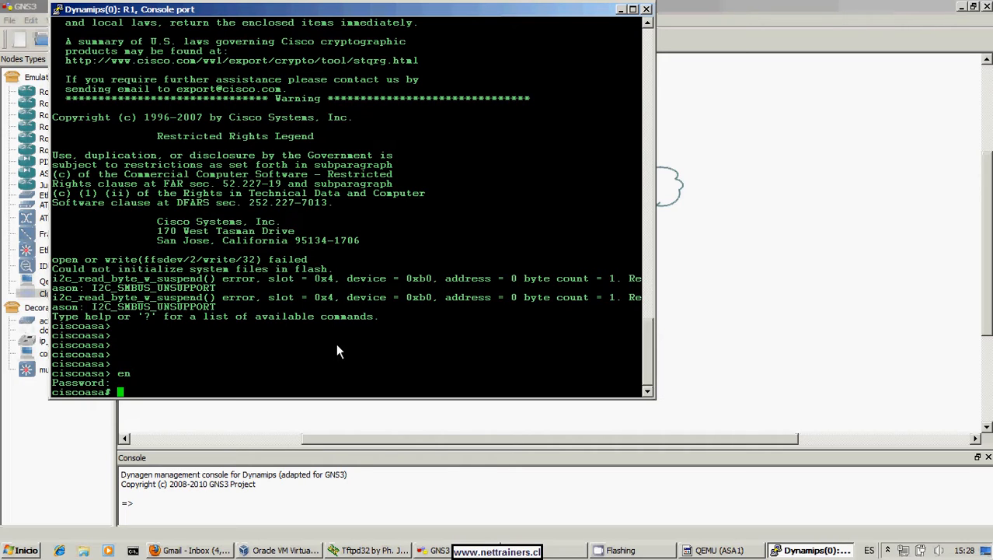
{"action": "type", "text": "conf t}"}
{"action": "key", "text": "Return"}
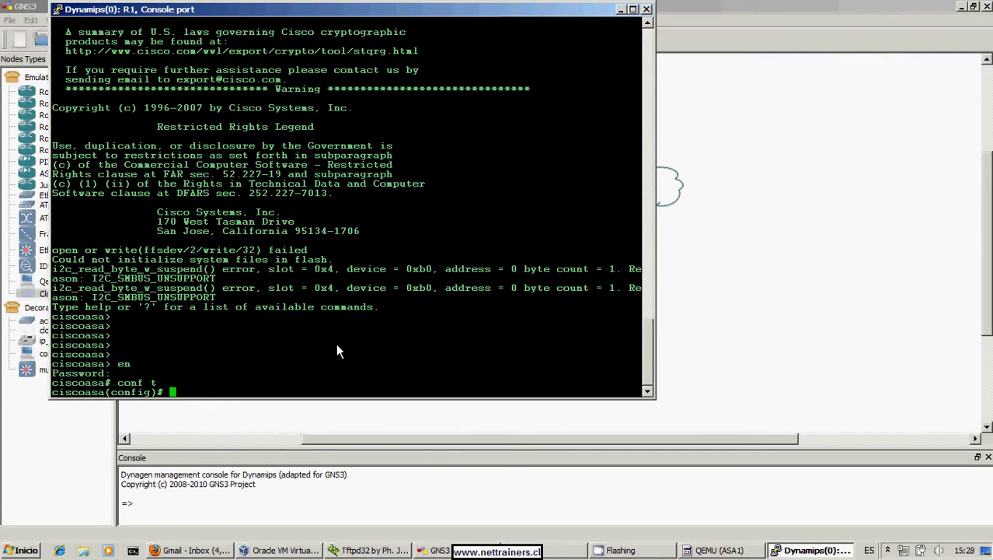
{"action": "type", "text": "int et0/0"}
{"action": "key", "text": "Return"}
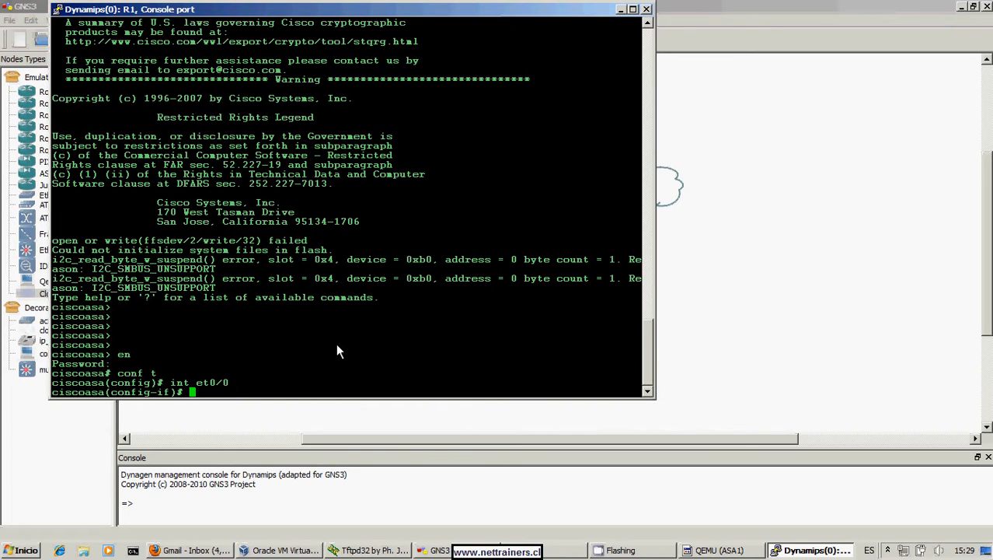
Name Ethernet0/0 inside, give it 192.168.10.120 255.255.255.0, and bring it up.
{"action": "type", "text": "namei"}
{"action": "key", "text": "Tab"}
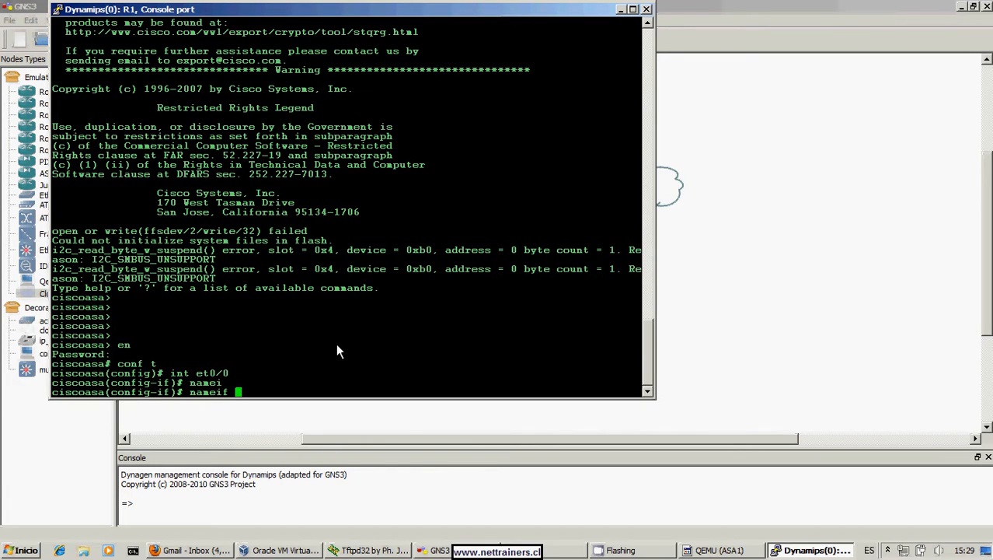
{"action": "type", "text": "inside"}
{"action": "key", "text": "Return"}
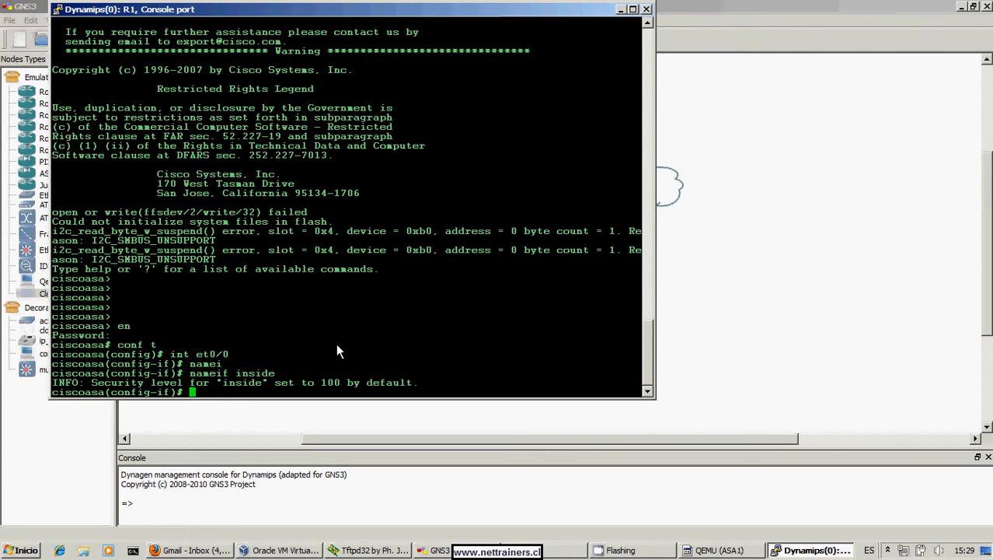
{"action": "type", "text": "ip add"}
{"action": "key", "text": "Tab"}
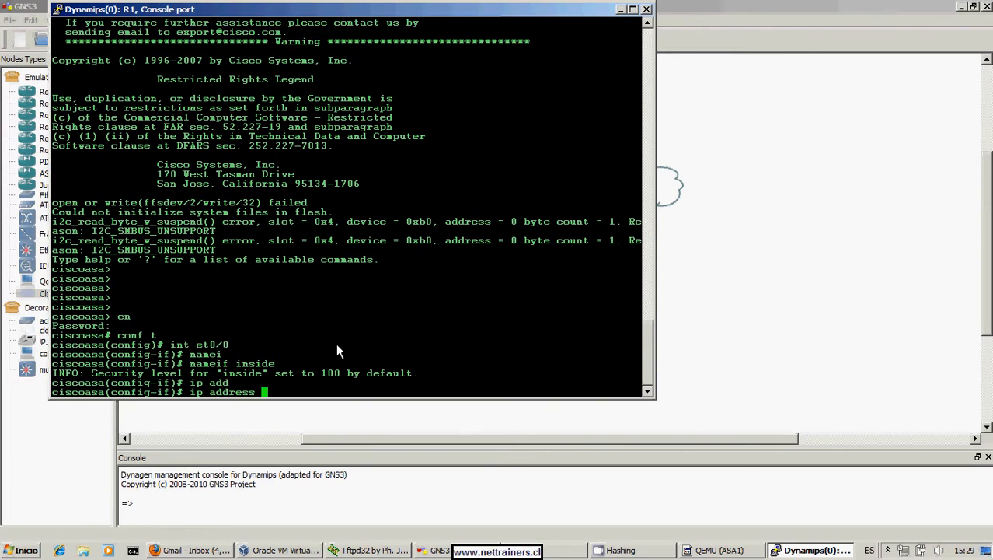
{"action": "type", "text": "192.168.10.120 255.2"}
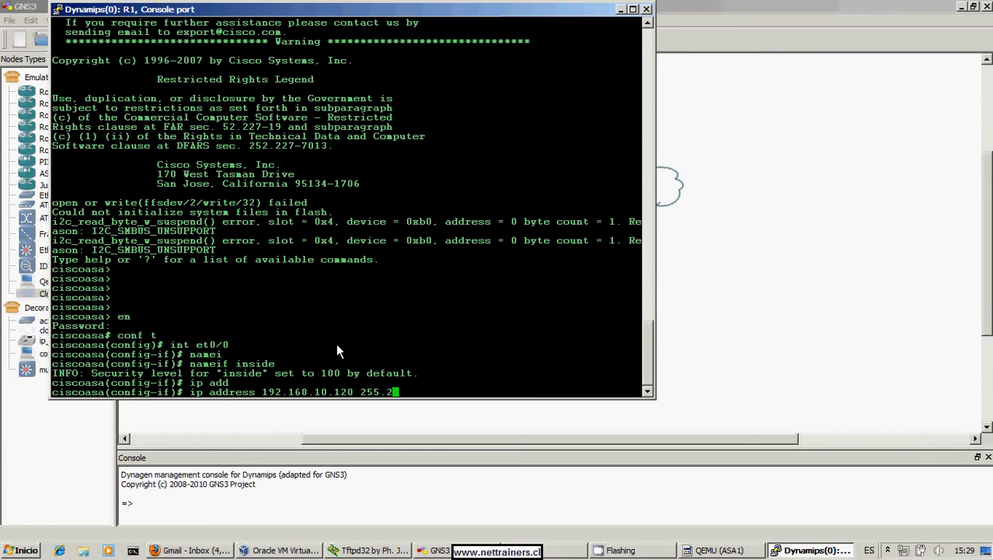
{"action": "type", "text": "55.255.0"}
{"action": "key", "text": "Return"}
{"action": "type", "text": "no shu"}
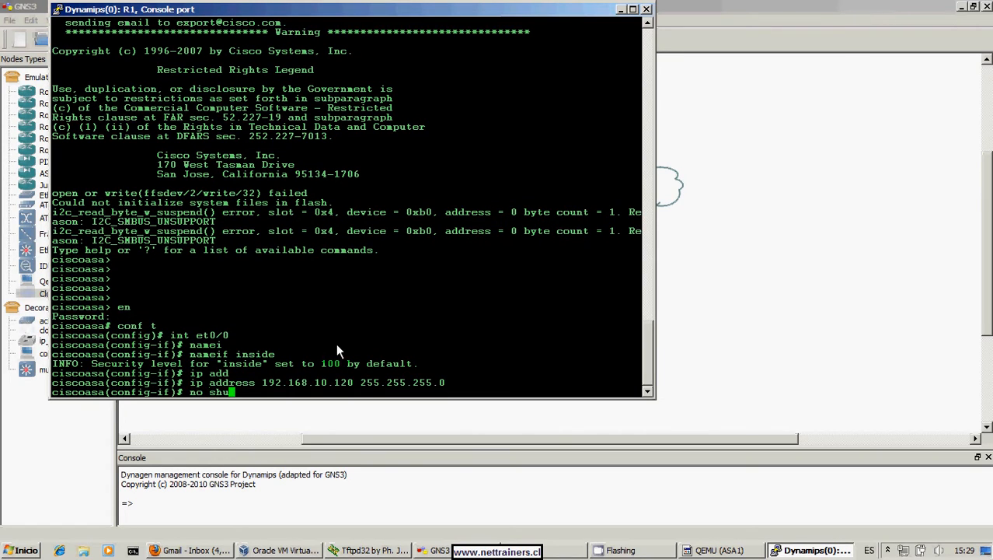
{"action": "key", "text": "Return"}
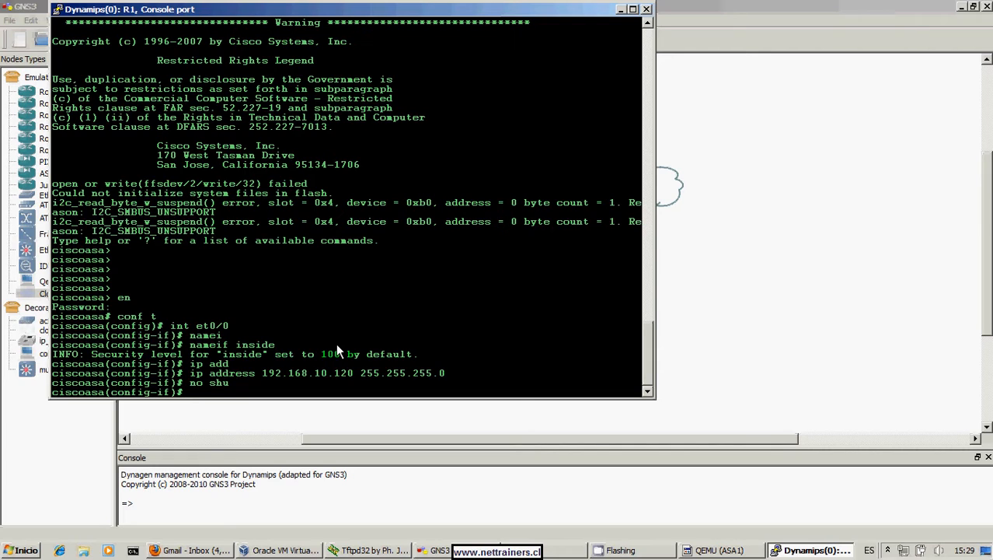
Ping 192.168.10.1 successfully, then exit interface configuration.
{"action": "type", "text": "ping 192.168.10.1"}
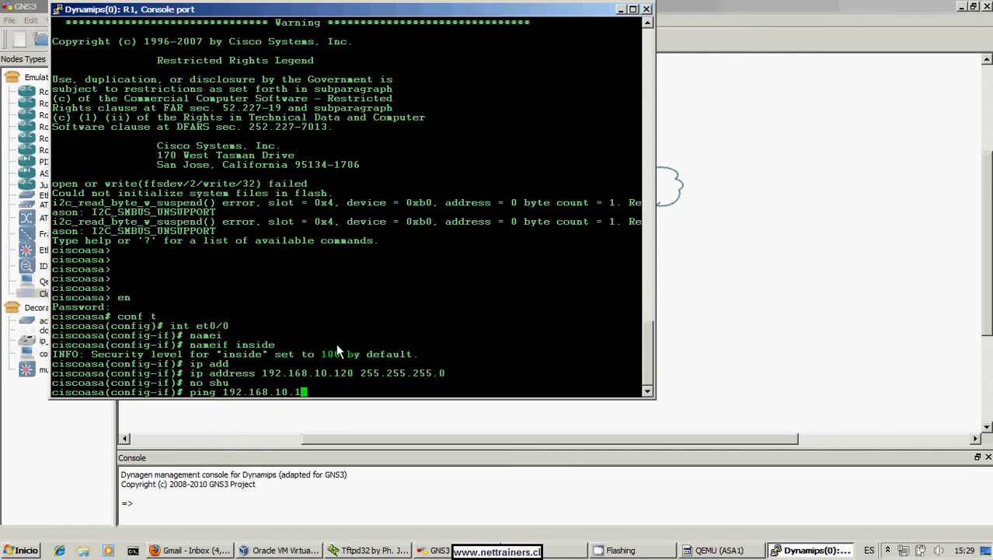
{"action": "key", "text": "Return"}
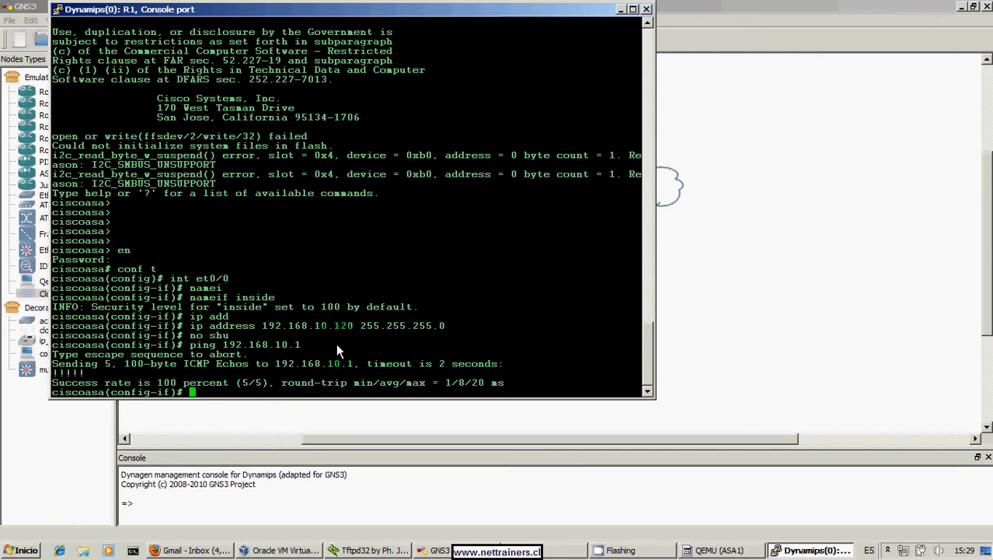
{"action": "type", "text": "exit"}
{"action": "key", "text": "Return"}
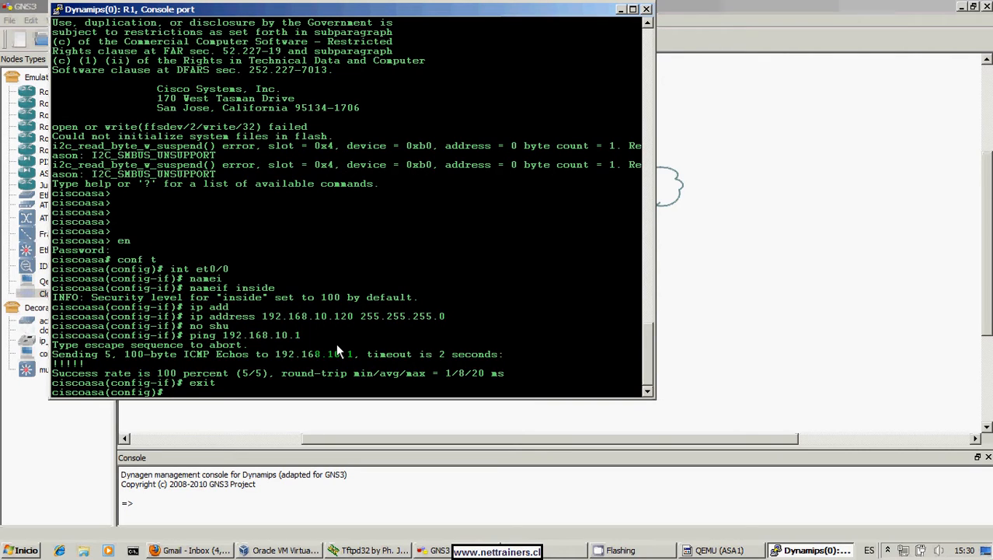
Create a local admin user with its password at privilege level 15.
{"action": "type", "text": "usern"}
{"action": "key", "text": "Tab"}
{"action": "type", "text": "admin"}
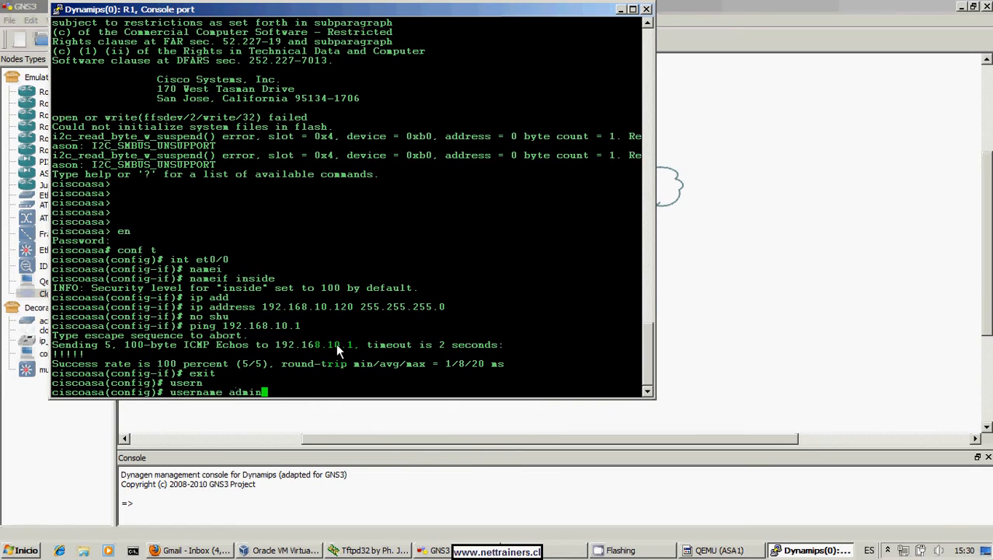
{"action": "type", "text": " pas"}
{"action": "key", "text": "Tab"}
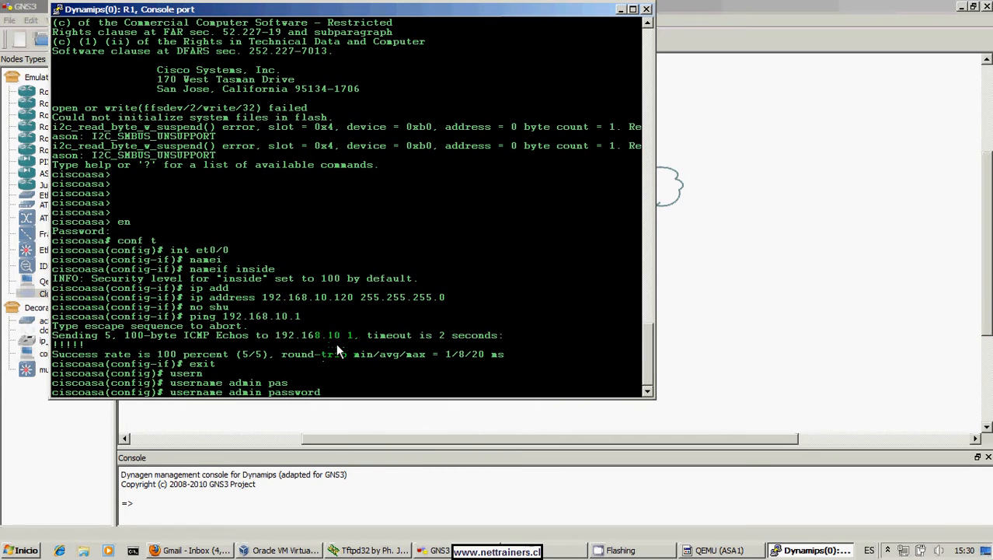
{"action": "type", "text": "admin pr"}
{"action": "key", "text": "Tab"}
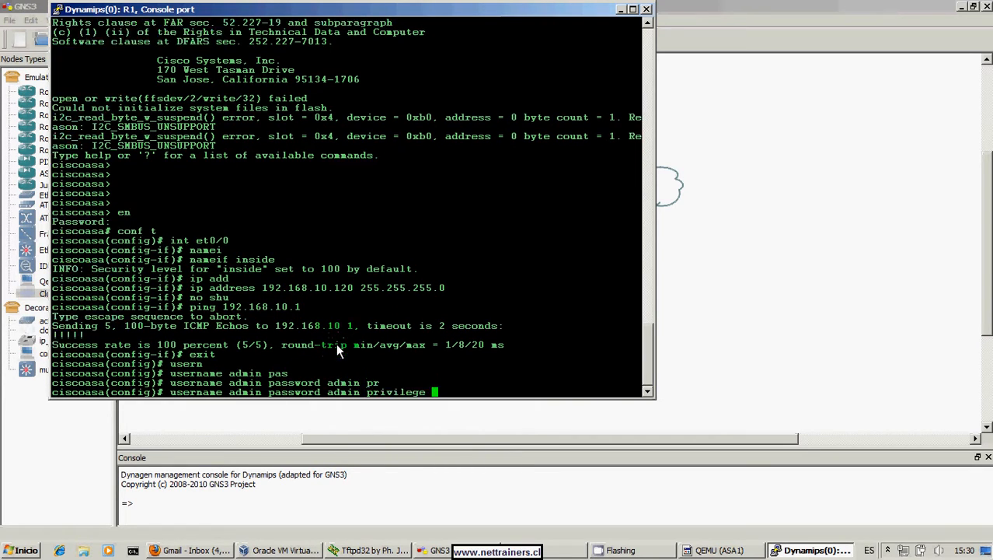
{"action": "type", "text": "15"}
{"action": "key", "text": "Return"}
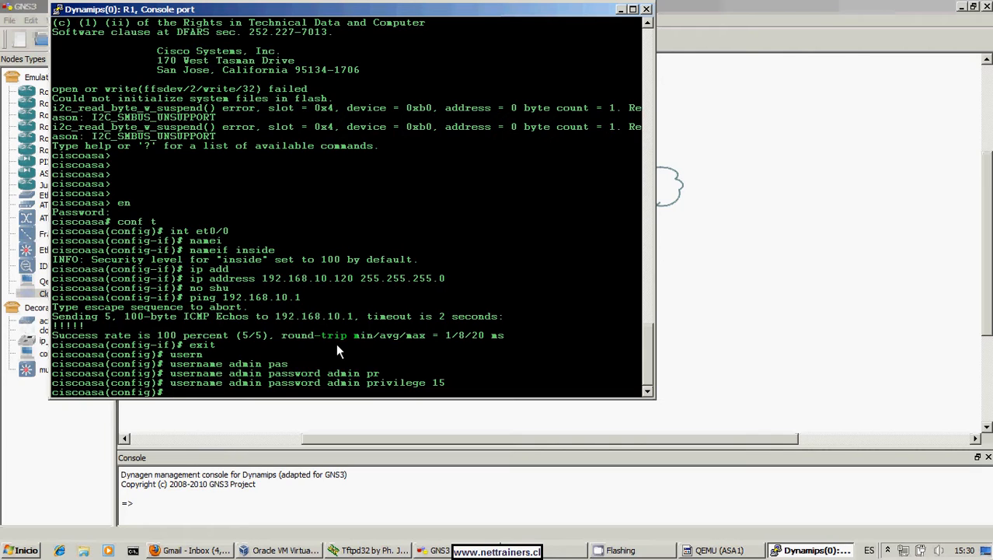
Enable the ASA's HTTP server with http server enable.
{"action": "type", "text": "htt"}
{"action": "key", "text": "Tab"}
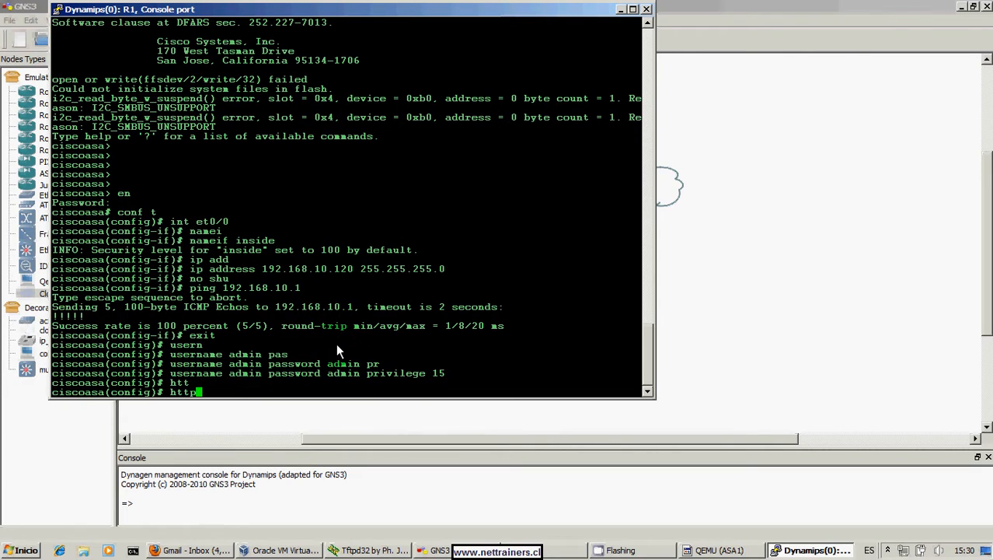
{"action": "type", "text": "ser"}
{"action": "key", "text": "Tab"}
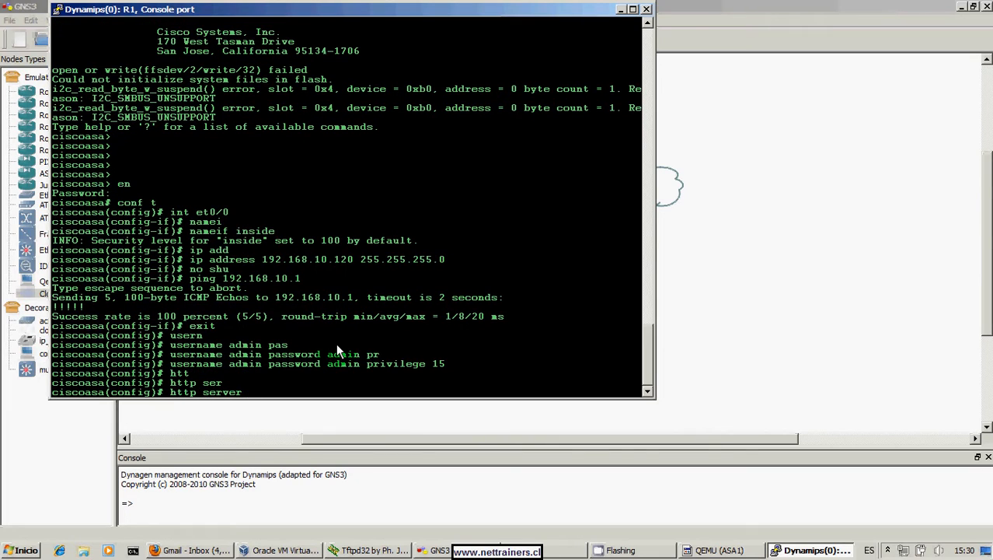
{"action": "type", "text": "en"}
{"action": "key", "text": "Tab"}
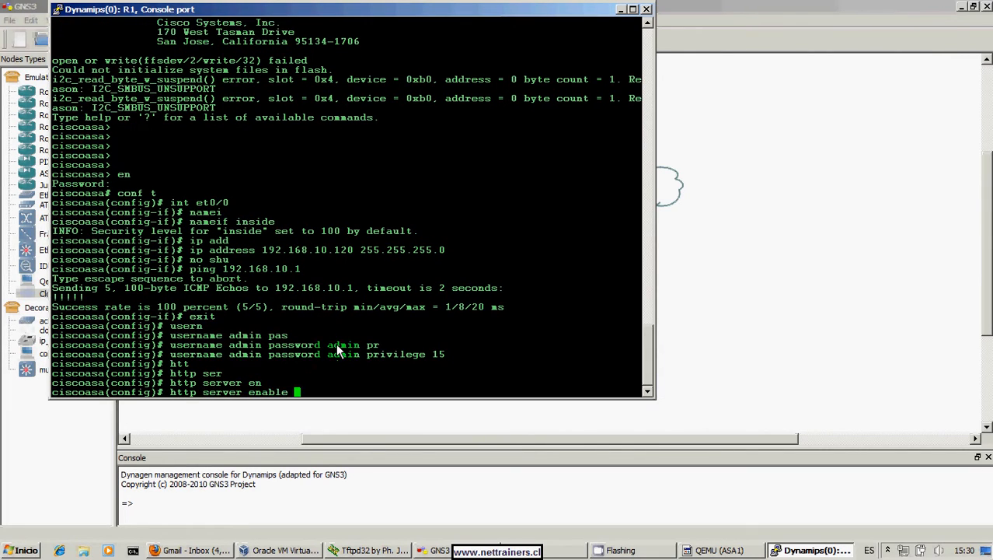
{"action": "key", "text": "Return"}
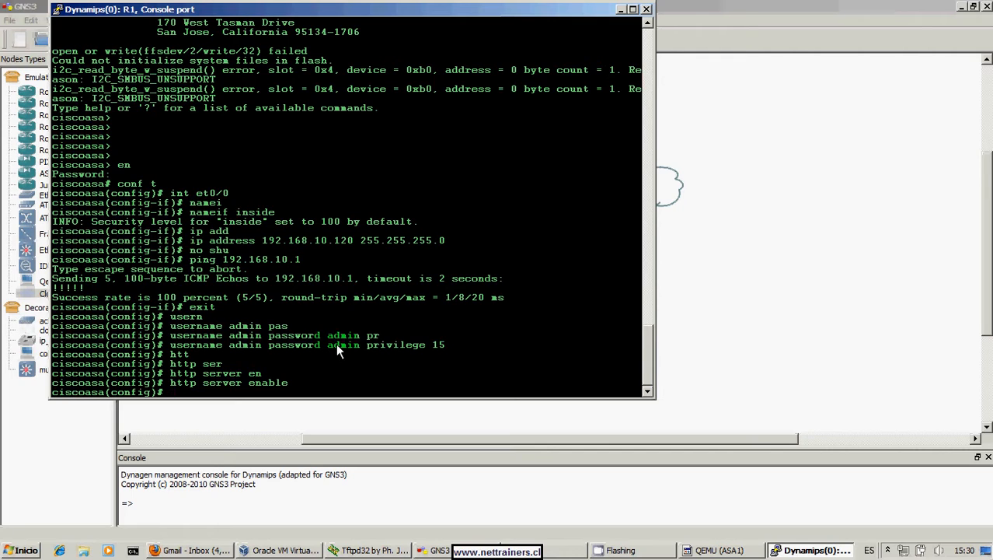
Allow HTTP management from 192.168.10.0 255.255.255.0 on the inside interface.
{"action": "type", "text": "htt"}
{"action": "key", "text": "Tab"}
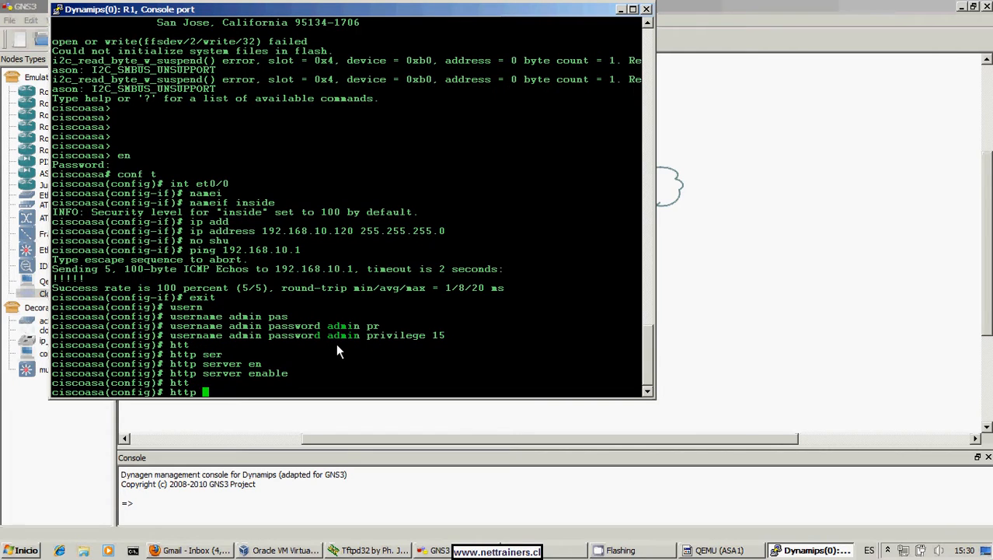
{"action": "type", "text": "192.168.10.0 25"}
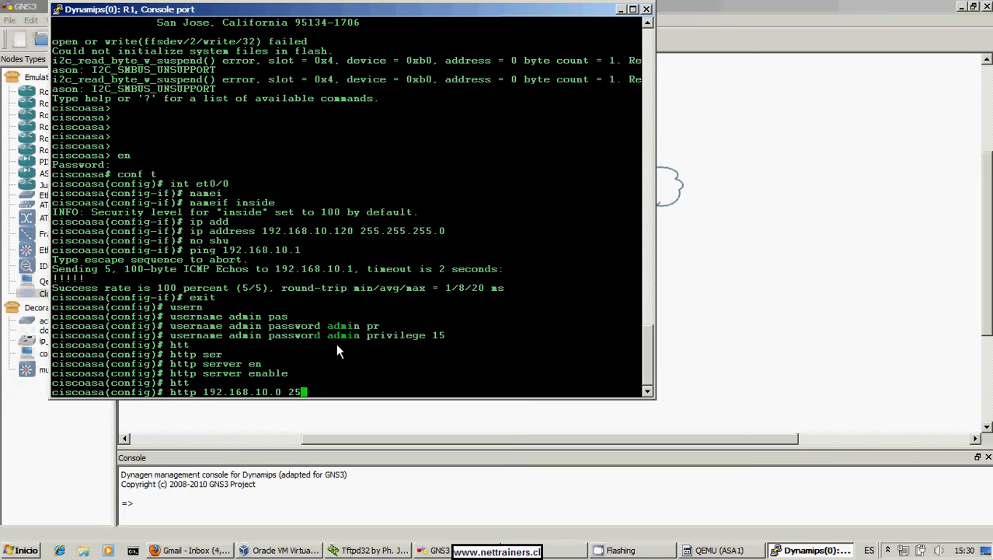
{"action": "type", "text": "5.255.255.0 inside"}
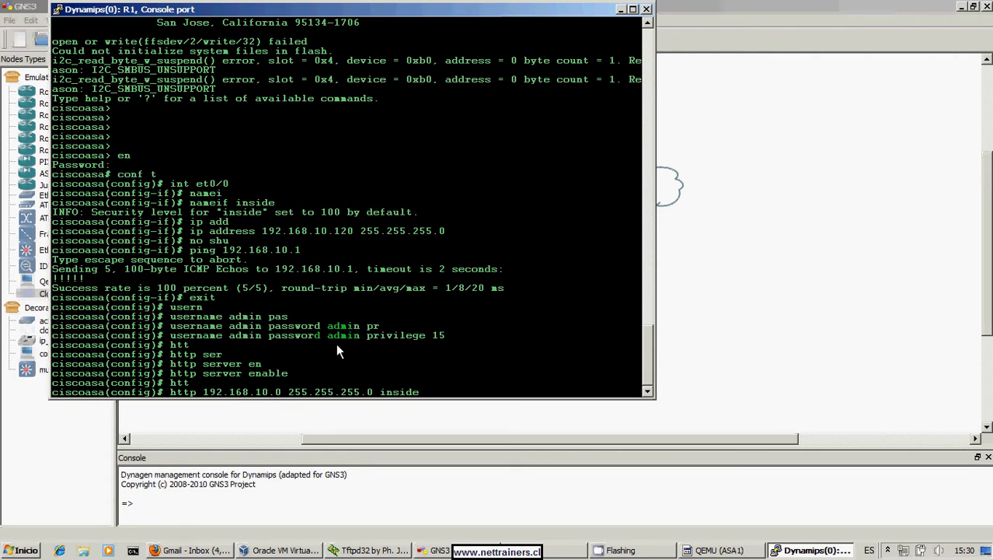
{"action": "key", "text": "Return"}
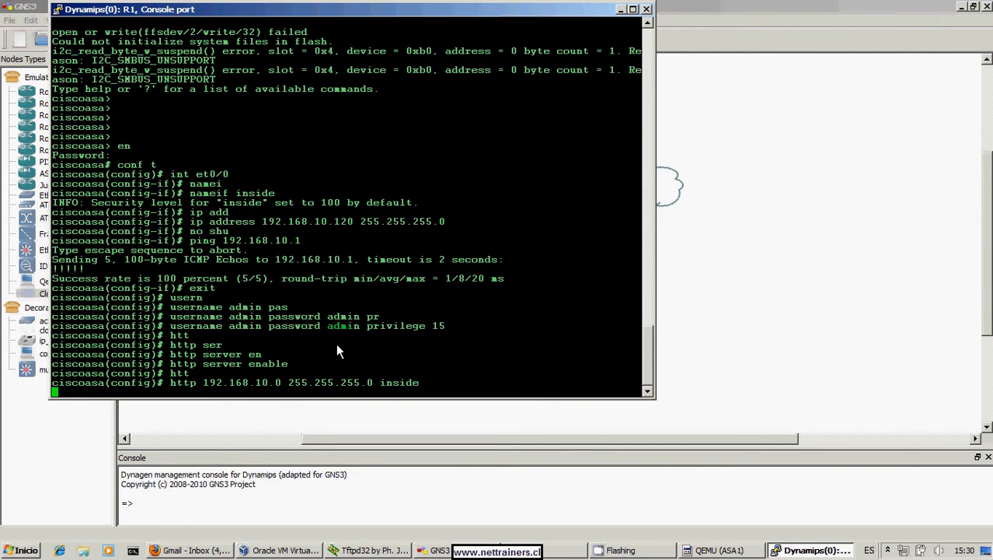
{"action": "key", "text": "Return"}
{"action": "key", "text": "Return"}
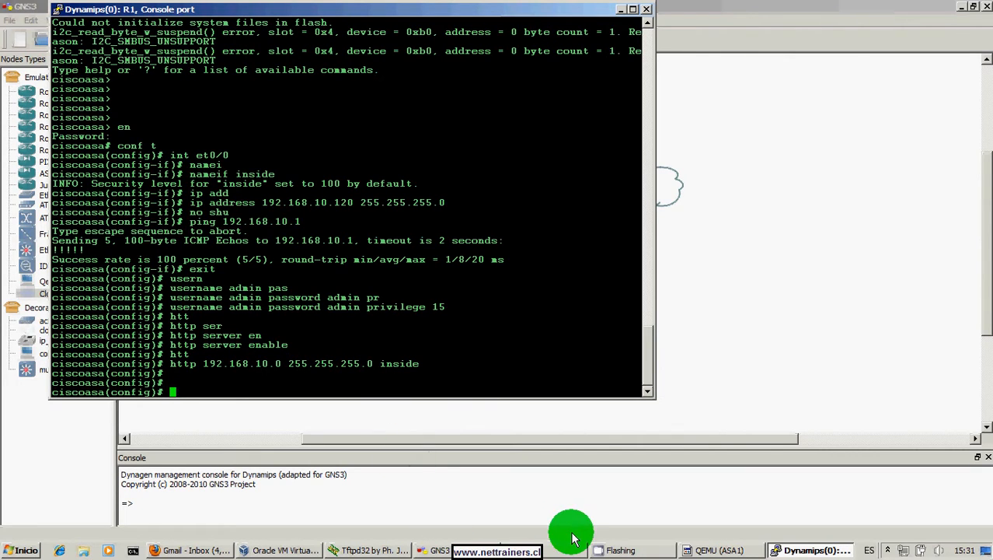
{"action": "left_click", "coordinate": [373, 550]}
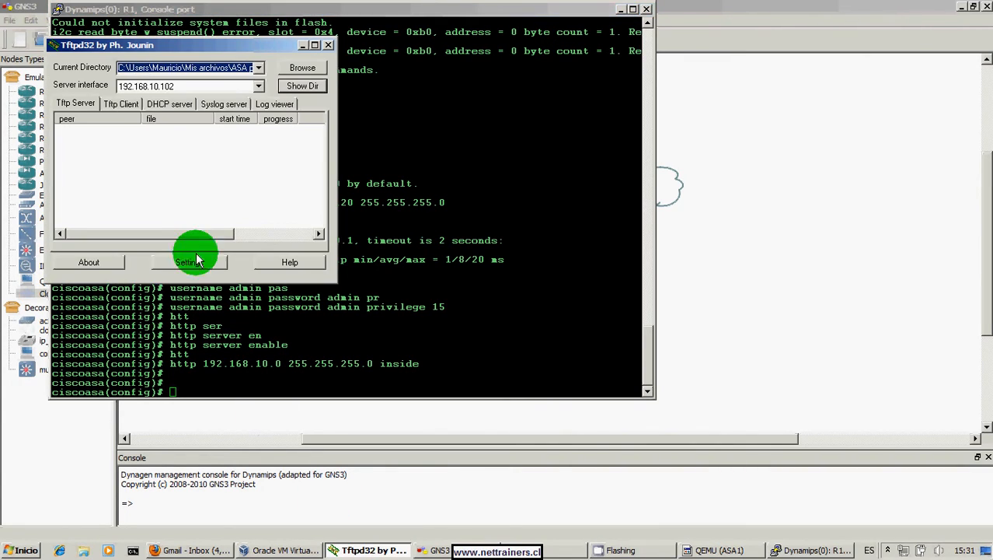
{"action": "left_click", "coordinate": [303, 85]}
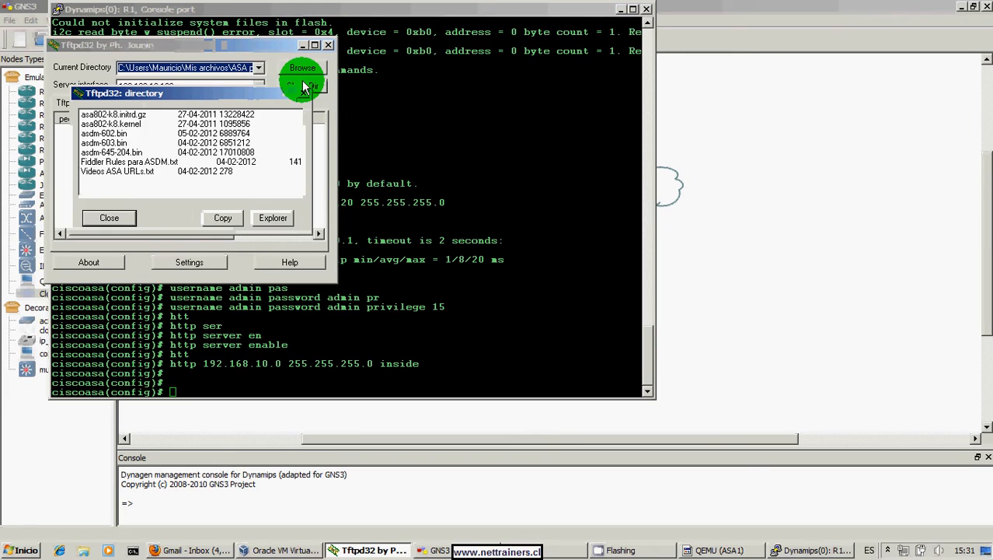
{"action": "left_click", "coordinate": [105, 154]}
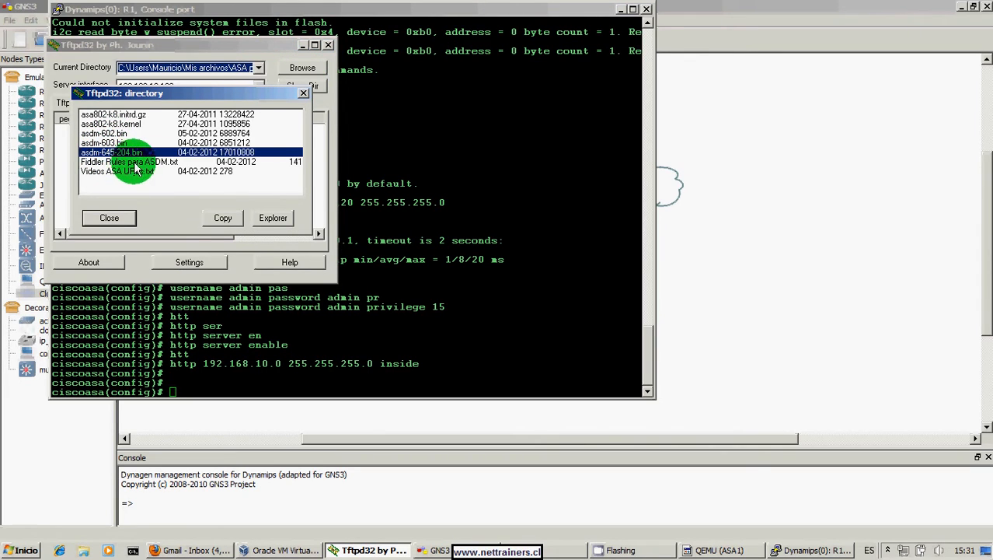
{"action": "left_click", "coordinate": [211, 216]}
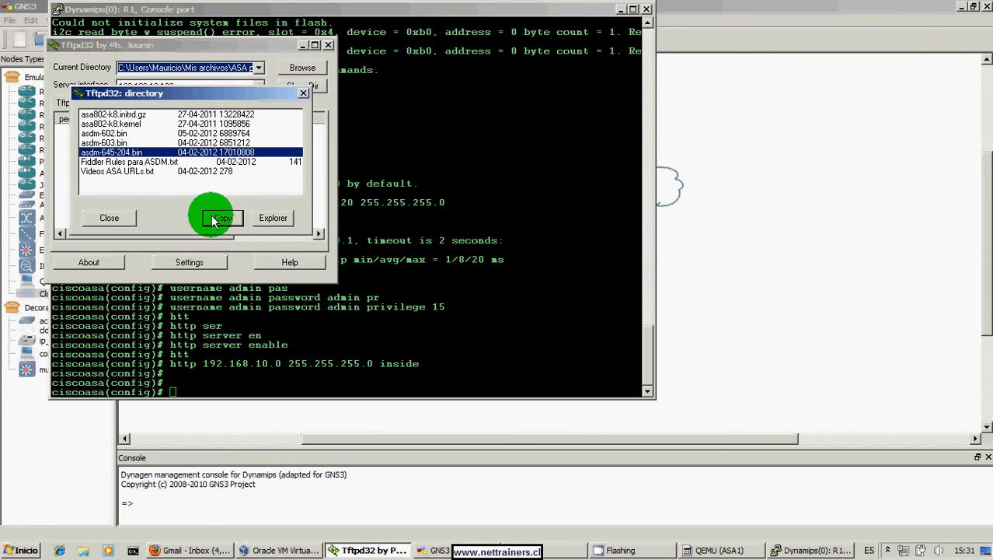
{"action": "left_click", "coordinate": [305, 94]}
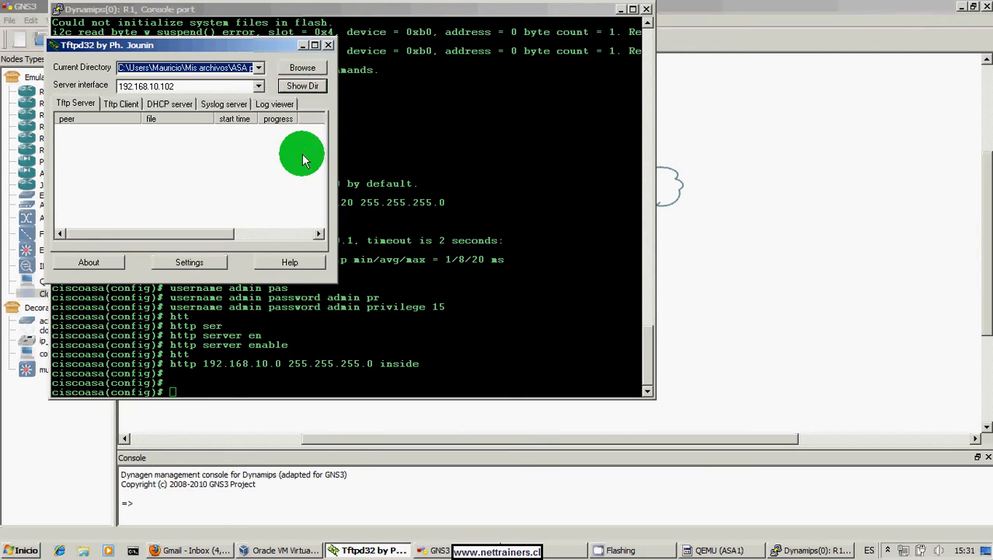
{"action": "left_click", "coordinate": [300, 45]}
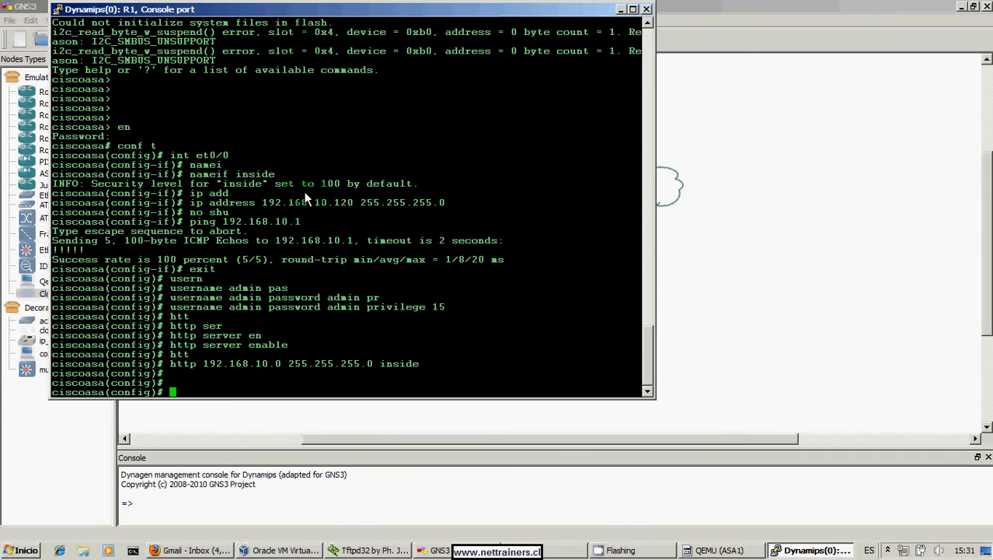
Ping the TFTP server at 192.168.10.102, then leave configuration mode.
{"action": "type", "text": "ping 192.168.10"}
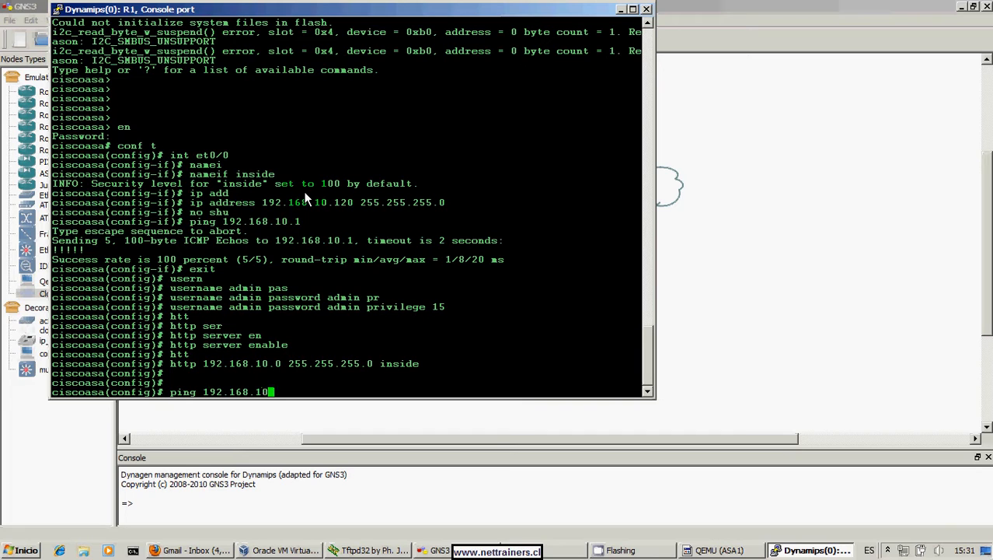
{"action": "type", "text": ".102"}
{"action": "key", "text": "Return"}
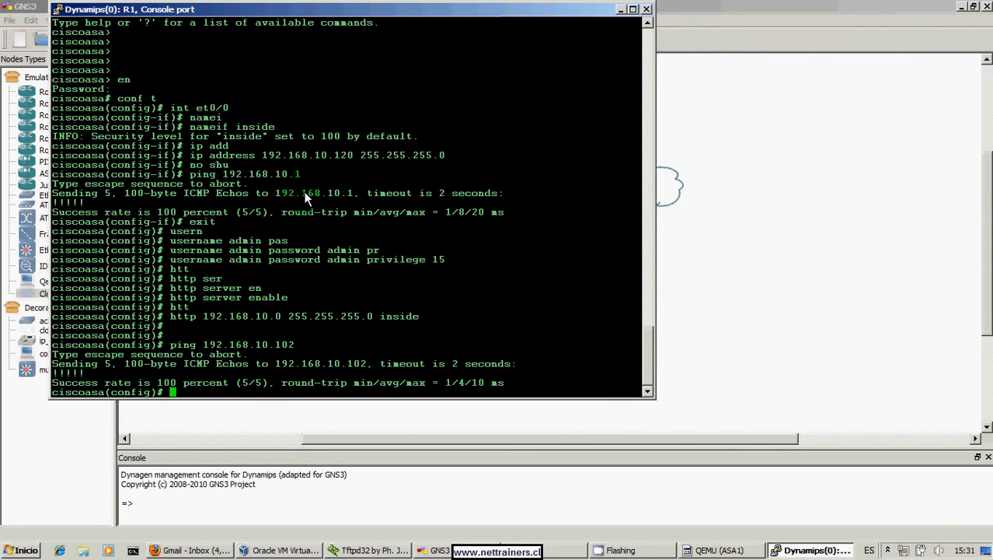
{"action": "type", "text": "exit"}
{"action": "key", "text": "Return"}
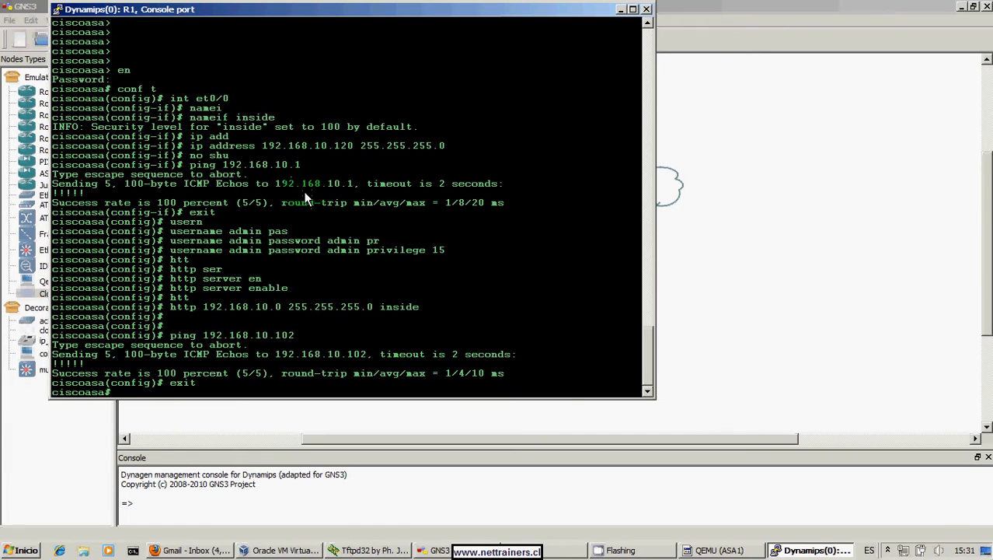
Copy asdm-645-204.bin from tftp://192.168.10.102 to flash, accepting the default prompts.
{"action": "type", "text": "copy tf"}
{"action": "key", "text": "Tab"}
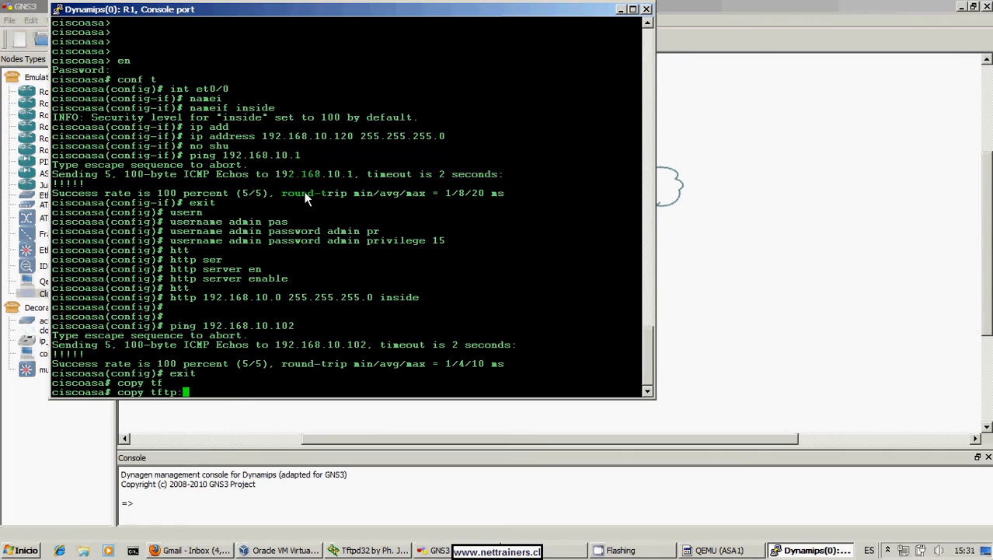
{"action": "type", "text": "//192.168.10.102/"}
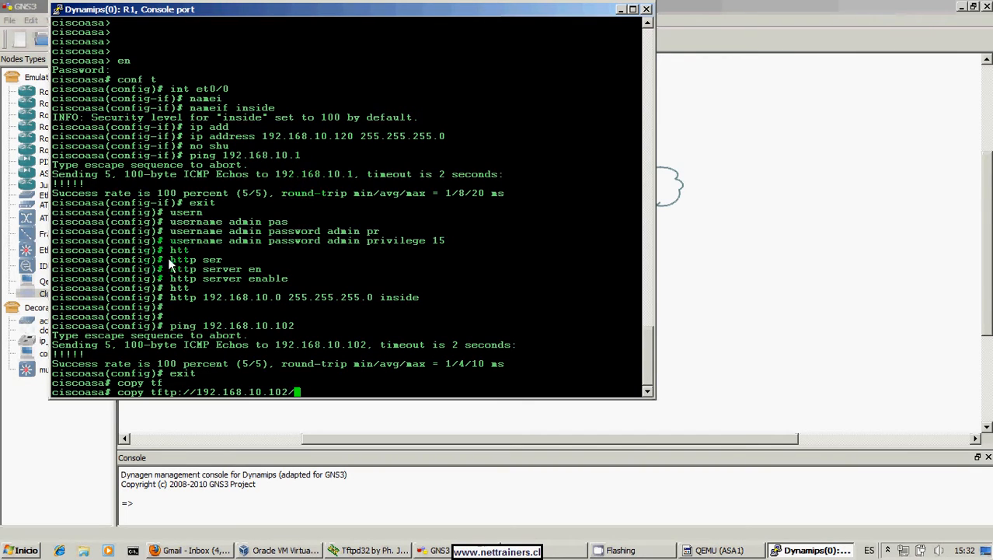
{"action": "type", "text": "asdm-645-204.bin fl"}
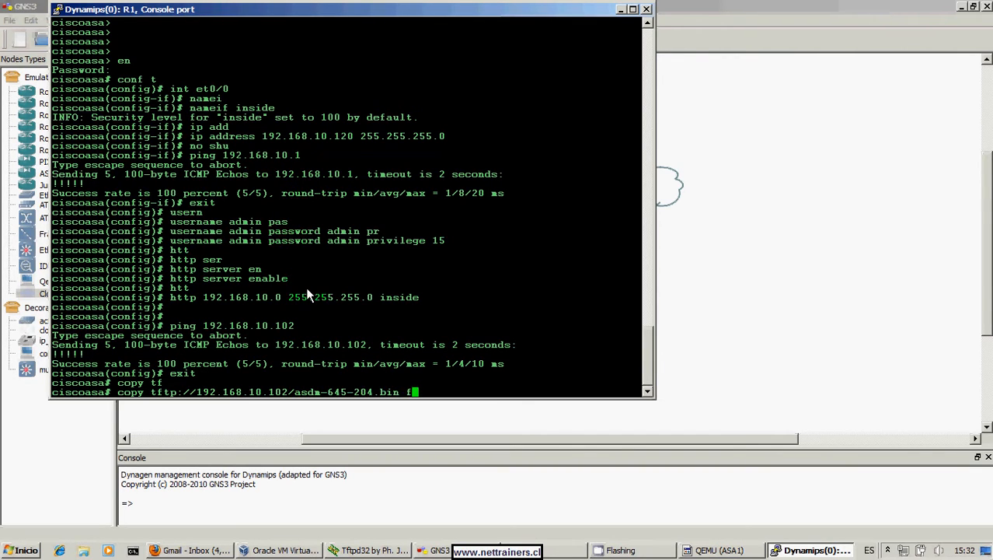
{"action": "key", "text": "Tab"}
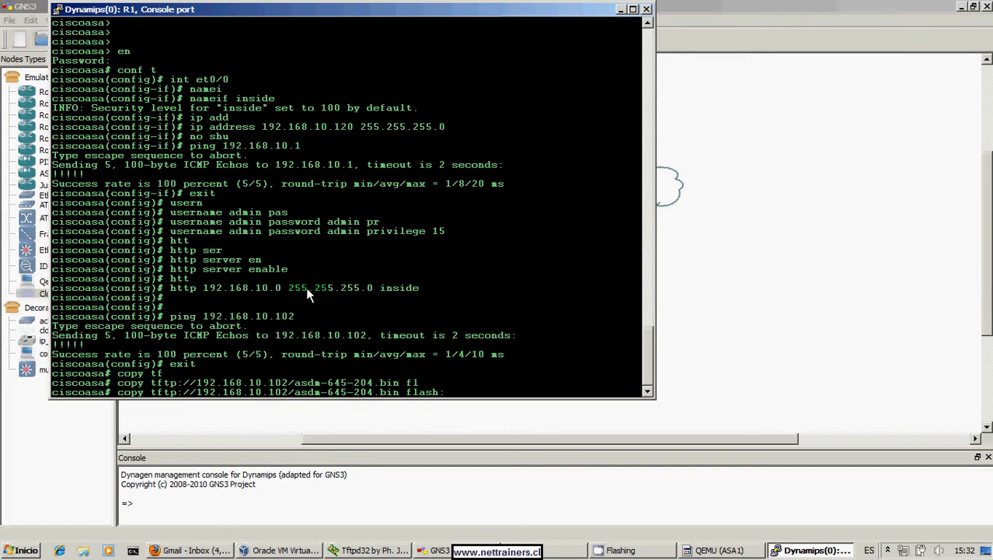
{"action": "type", "text": "asdm-645-204.bin"}
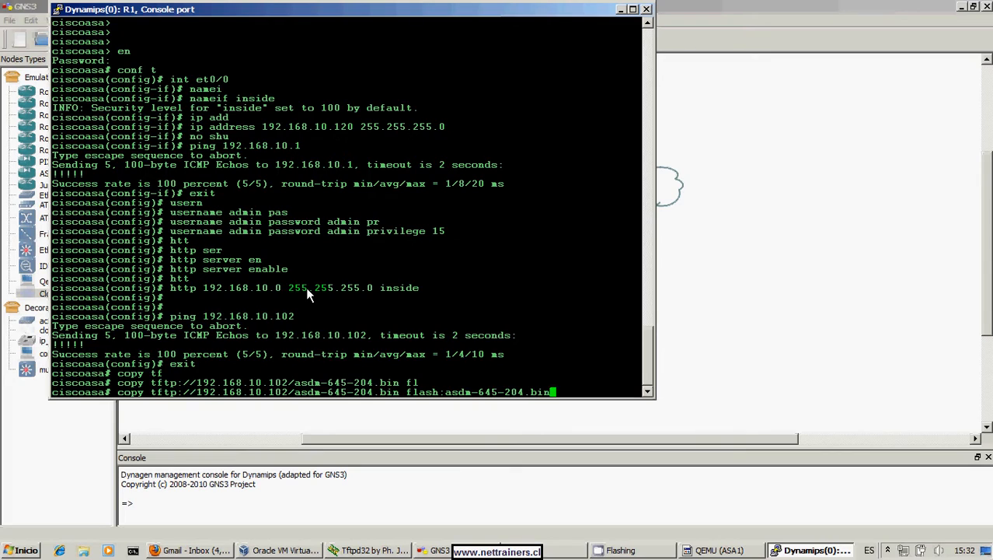
{"action": "key", "text": "Return"}
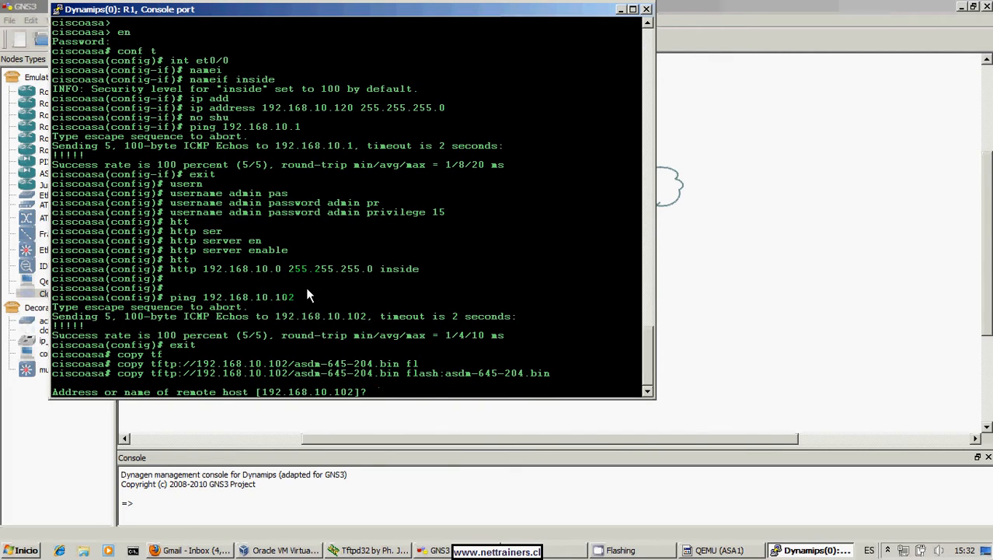
{"action": "key", "text": "Return"}
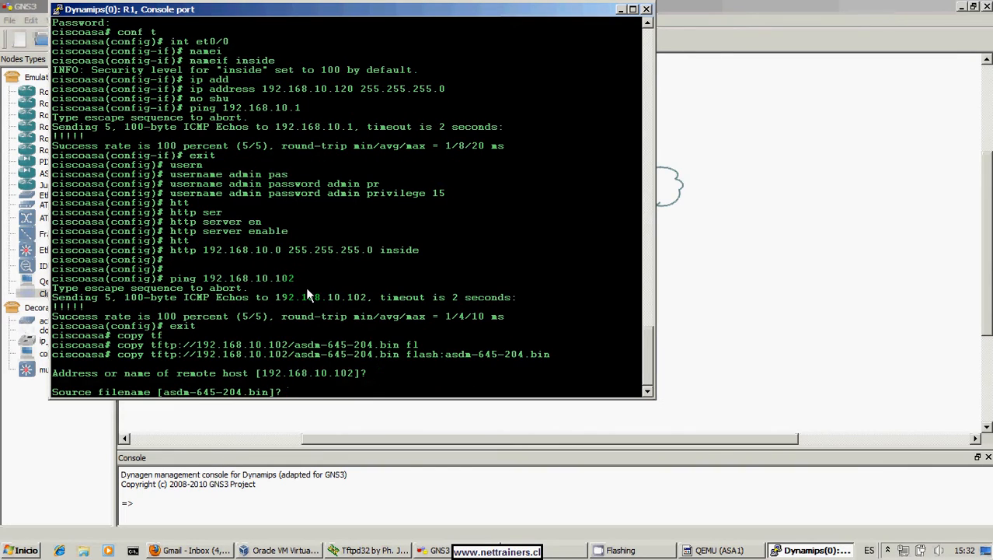
{"action": "key", "text": "Return"}
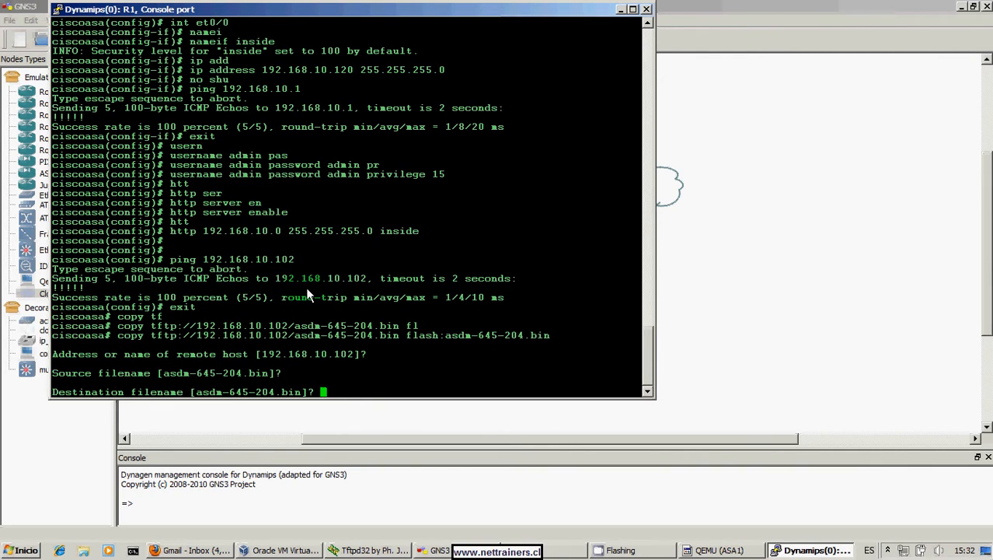
{"action": "key", "text": "Return"}
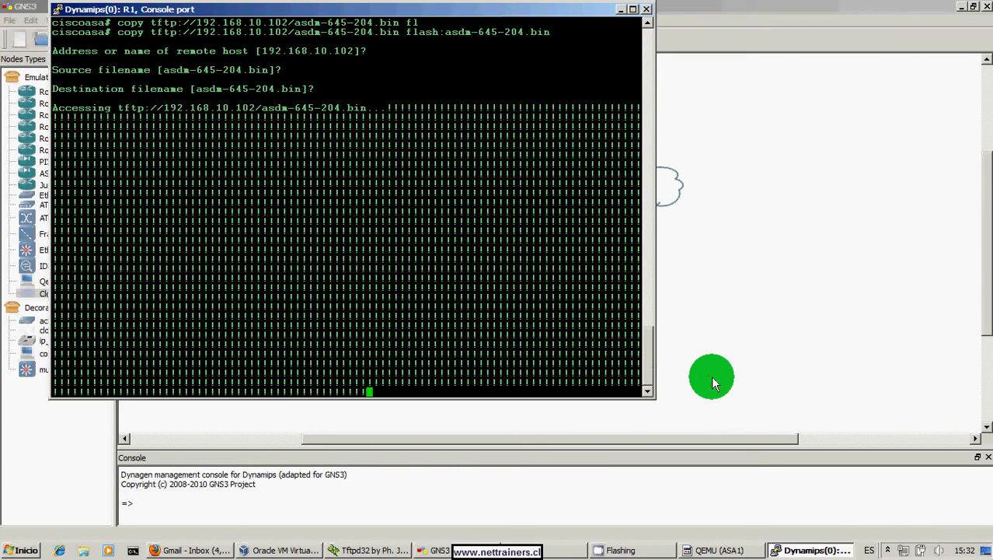
Bring the ASA1 console back to the front after the 17010808-byte copy completes.
{"action": "left_click", "coordinate": [889, 552]}
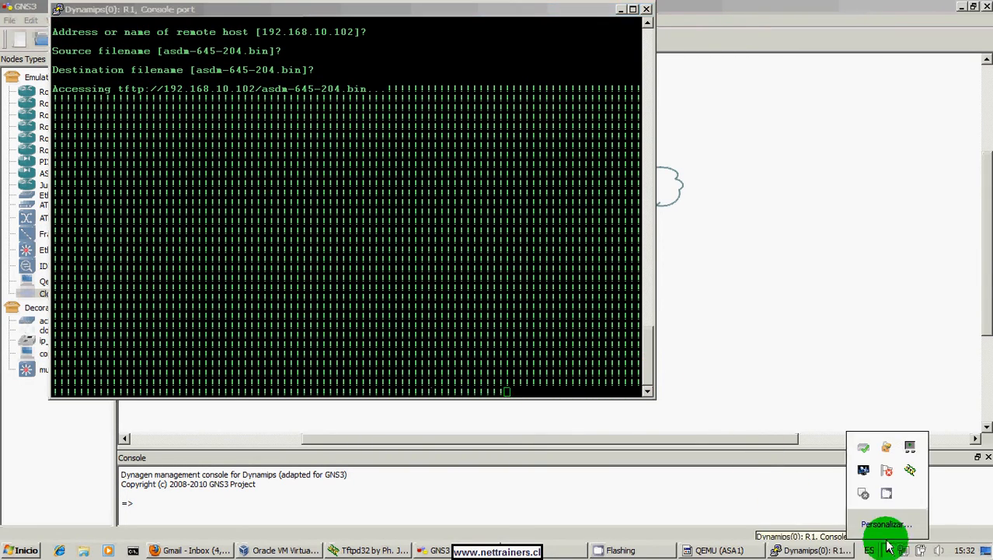
{"action": "right_click", "coordinate": [887, 495]}
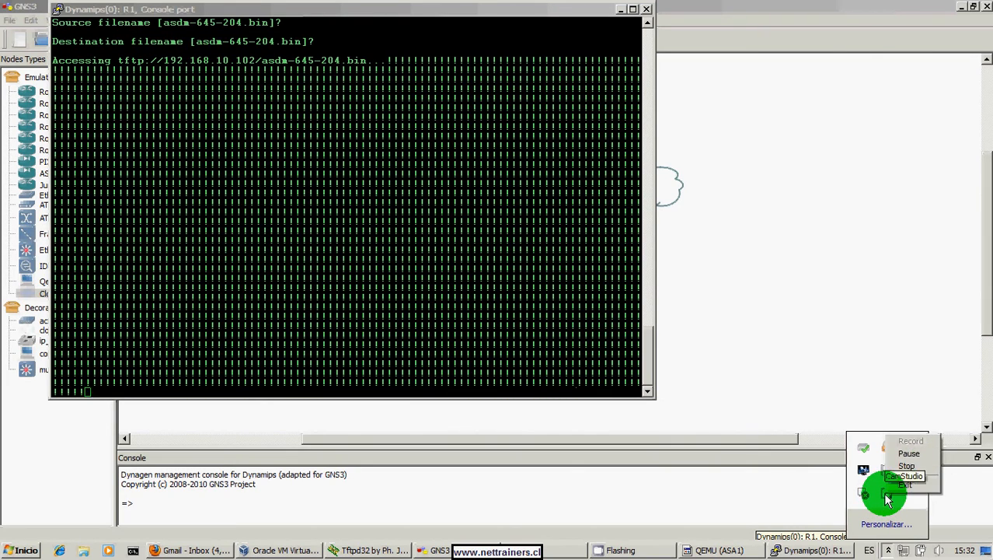
{"action": "left_click", "coordinate": [905, 459]}
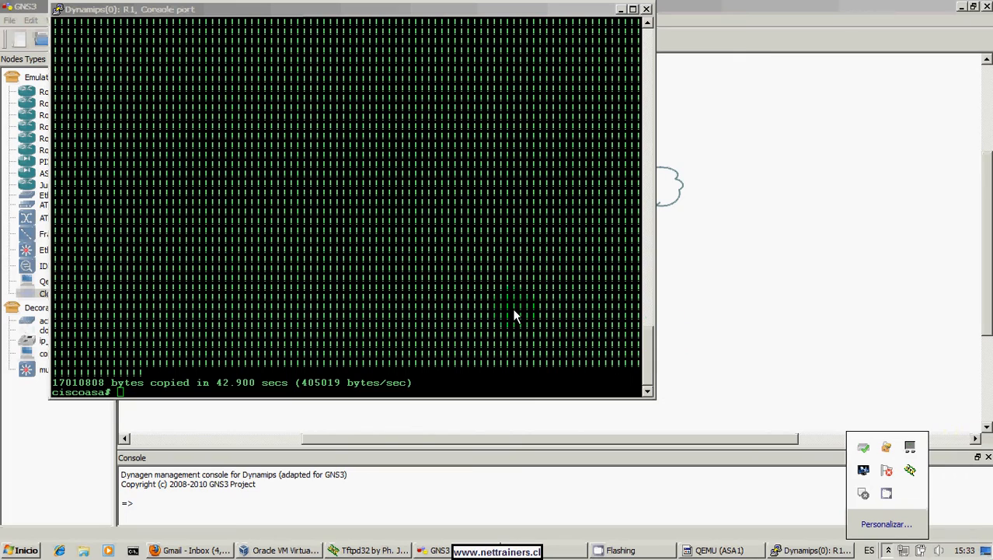
{"action": "left_click", "coordinate": [512, 315]}
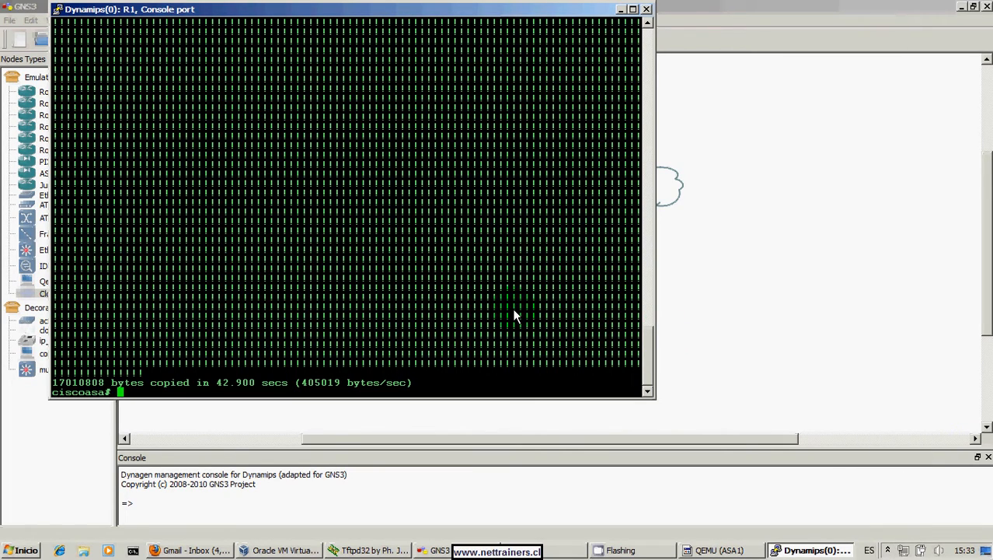
List the ASA flash with 'sh flash:' to confirm asdm-645-204.bin (17010808 bytes) is present.
{"action": "type", "text": "sh fl"}
{"action": "key", "text": "Tab"}
{"action": "key", "text": "Return"}
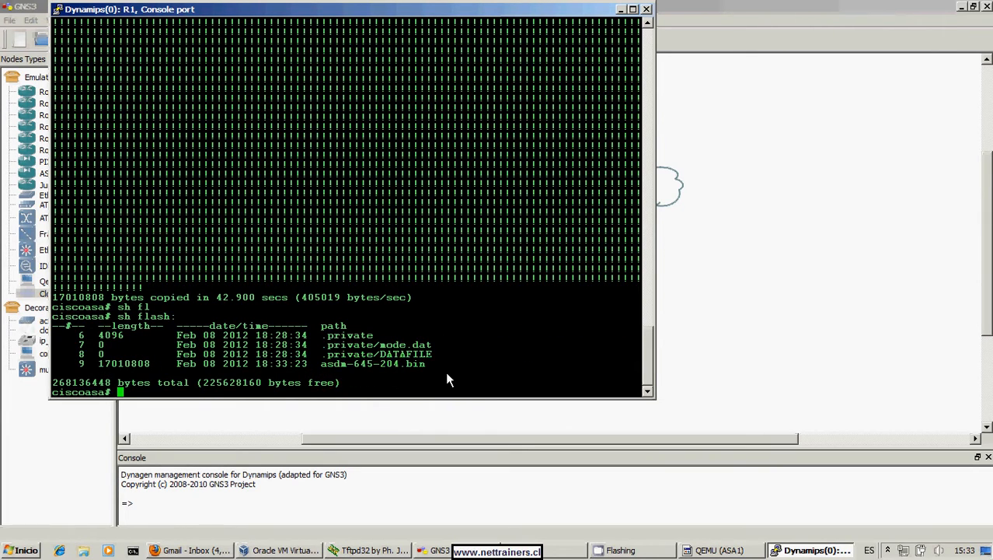
In configuration mode, set the ASDM image to flash:asdm-645-204.bin.
{"action": "type", "text": "conf t"}
{"action": "key", "text": "Return"}
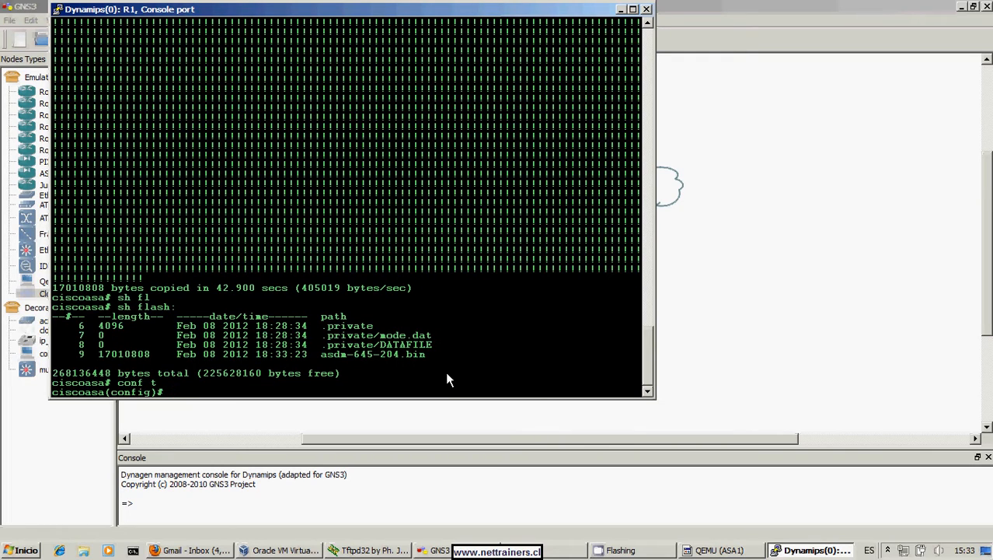
{"action": "type", "text": "as"}
{"action": "key", "text": "Tab"}
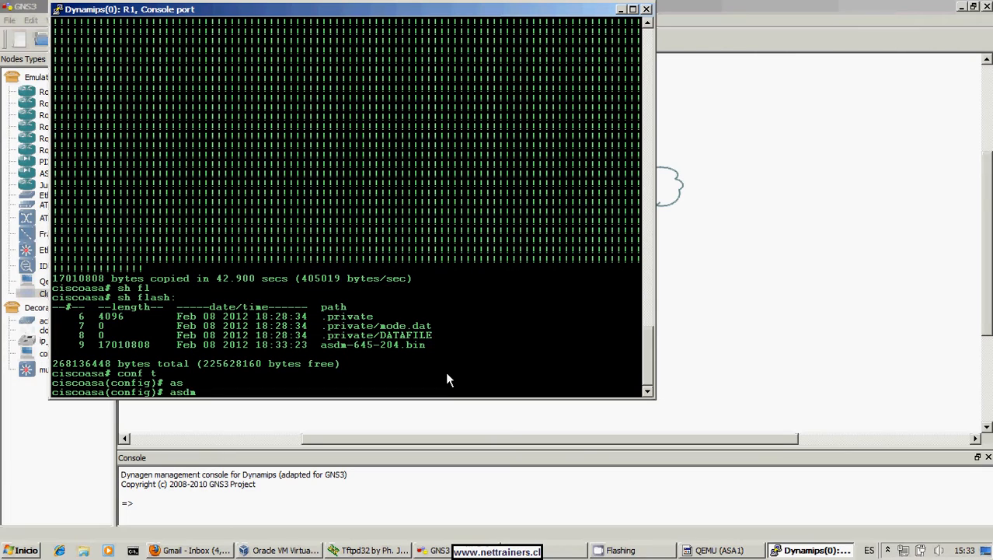
{"action": "type", "text": "im"}
{"action": "key", "text": "Tab"}
{"action": "type", "text": "fl"}
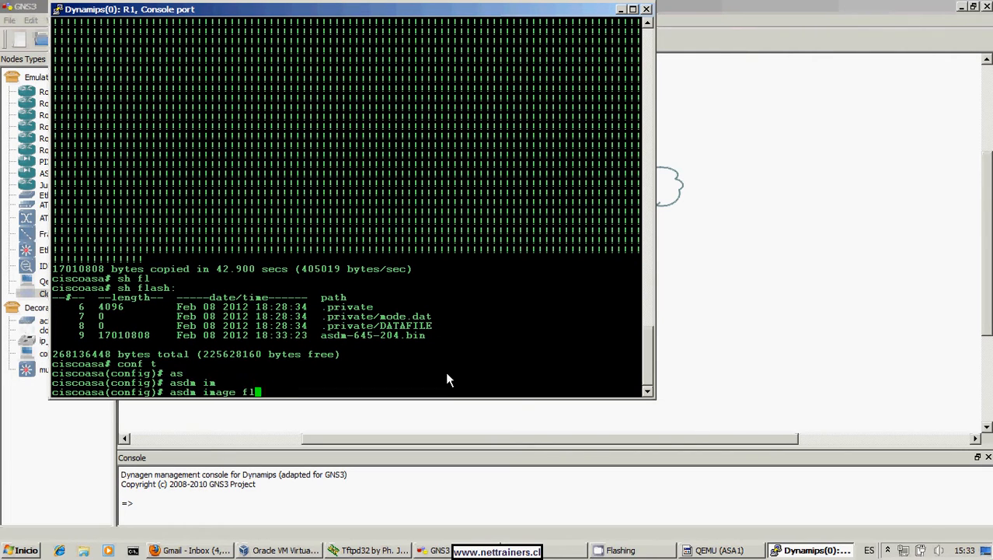
{"action": "key", "text": "Tab"}
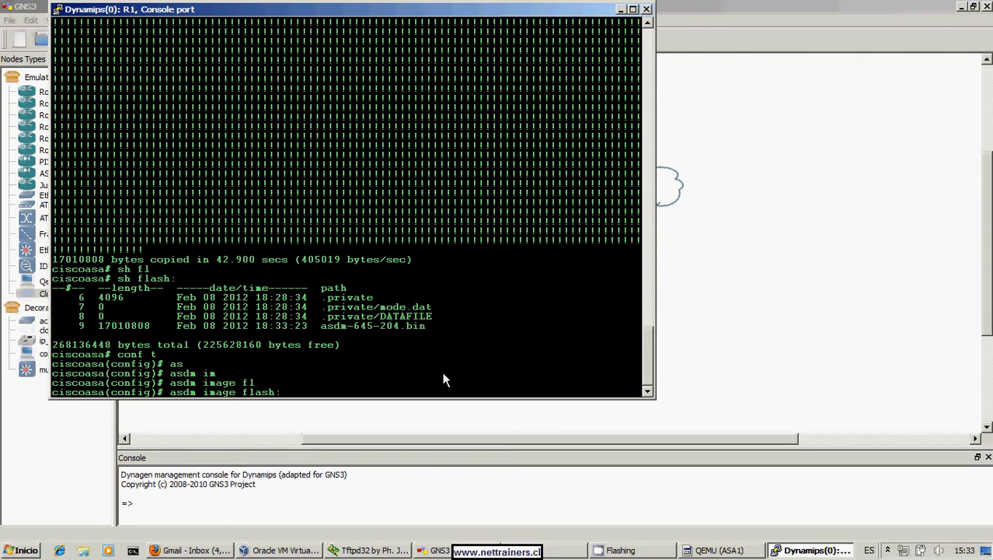
{"action": "right_click", "coordinate": [359, 380]}
{"action": "key", "text": "Return"}
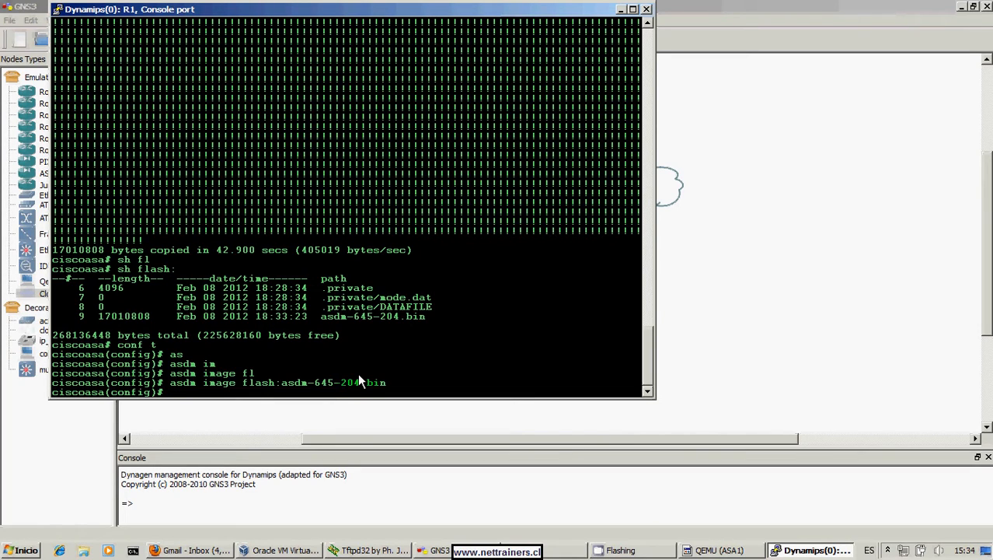
{"action": "key", "text": "Return"}
{"action": "key", "text": "Return"}
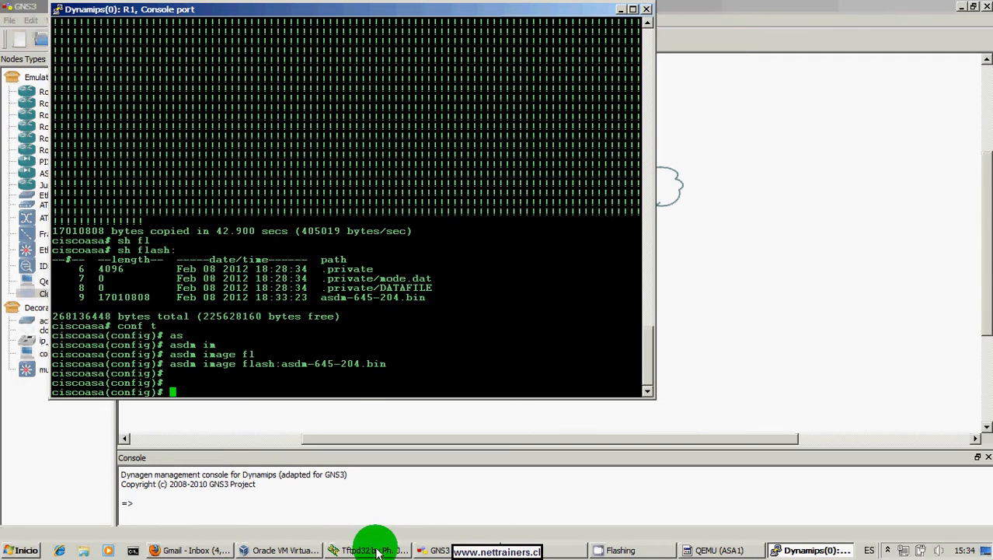
Start the Win XP VM, dismissing the keyboard and colour depth notices, and minimize VirtualBox Manager.
{"action": "left_click", "coordinate": [292, 549]}
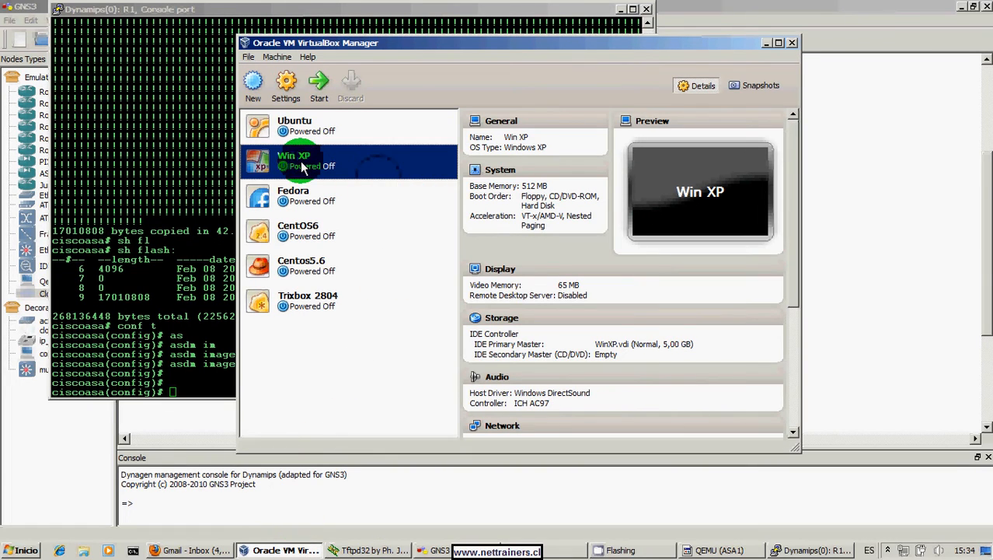
{"action": "left_click", "coordinate": [320, 103]}
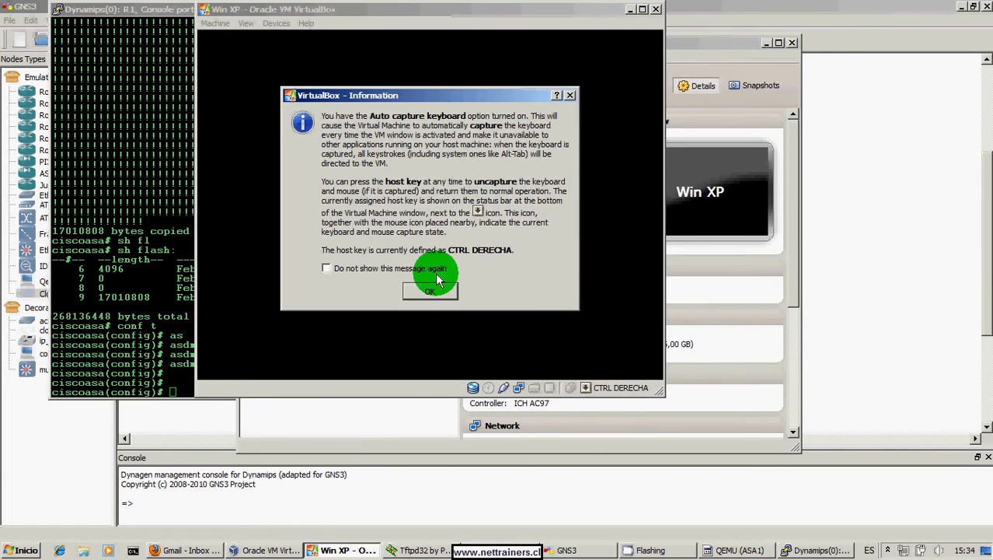
{"action": "left_click", "coordinate": [434, 291]}
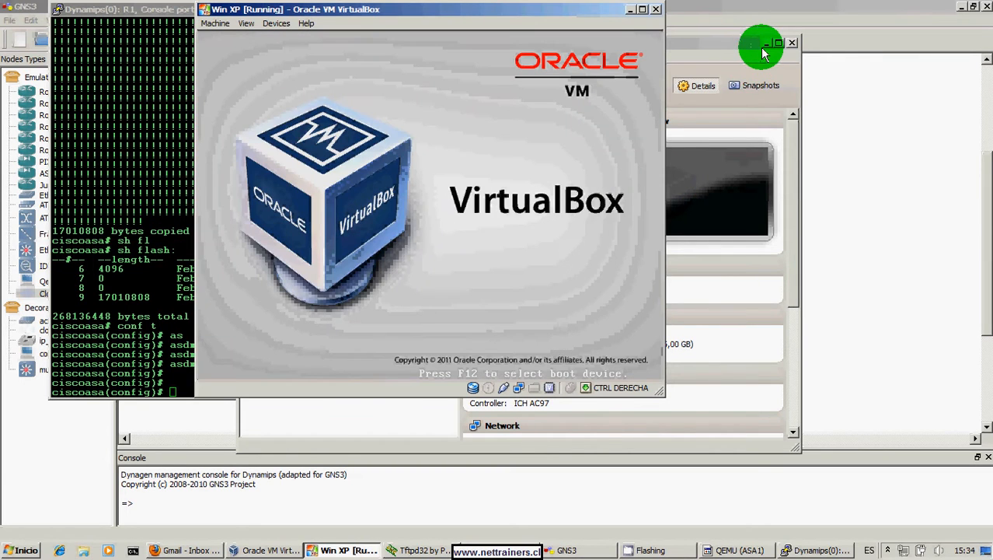
{"action": "left_click", "coordinate": [766, 45]}
{"action": "left_click", "coordinate": [766, 47]}
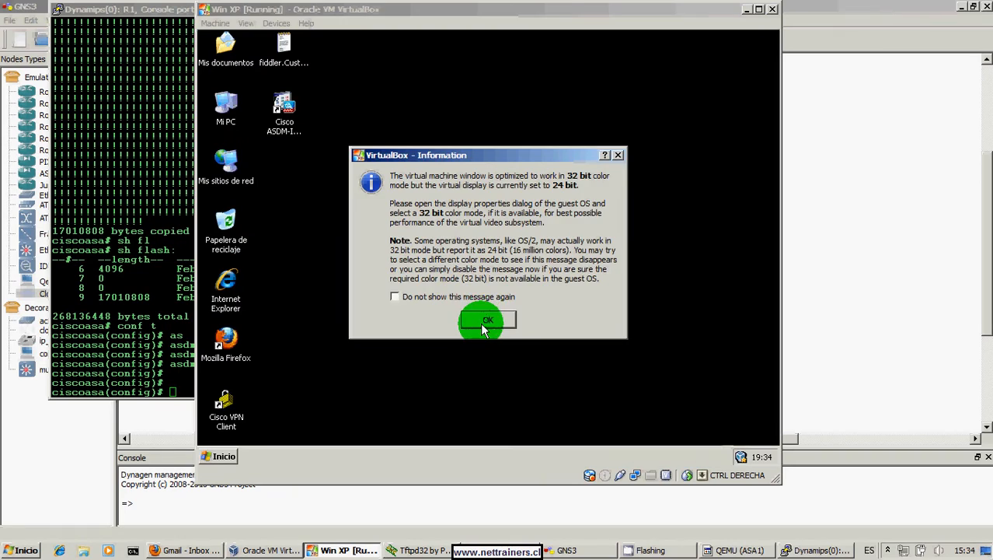
{"action": "left_click", "coordinate": [482, 320]}
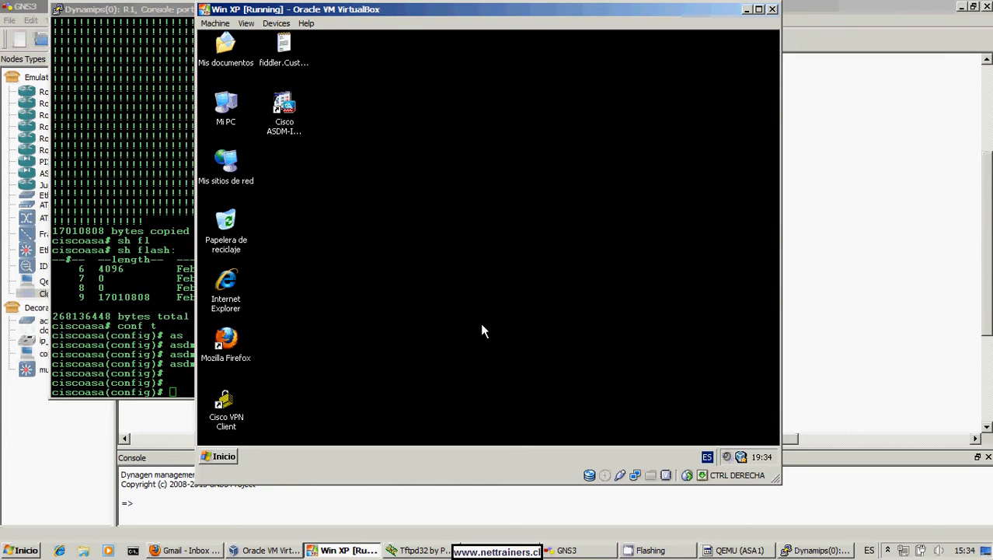
Open a command prompt in the XP guest and run ipconfig to show its 192.168.10.103 address.
{"action": "left_click", "coordinate": [221, 456]}
{"action": "left_click", "coordinate": [221, 456]}
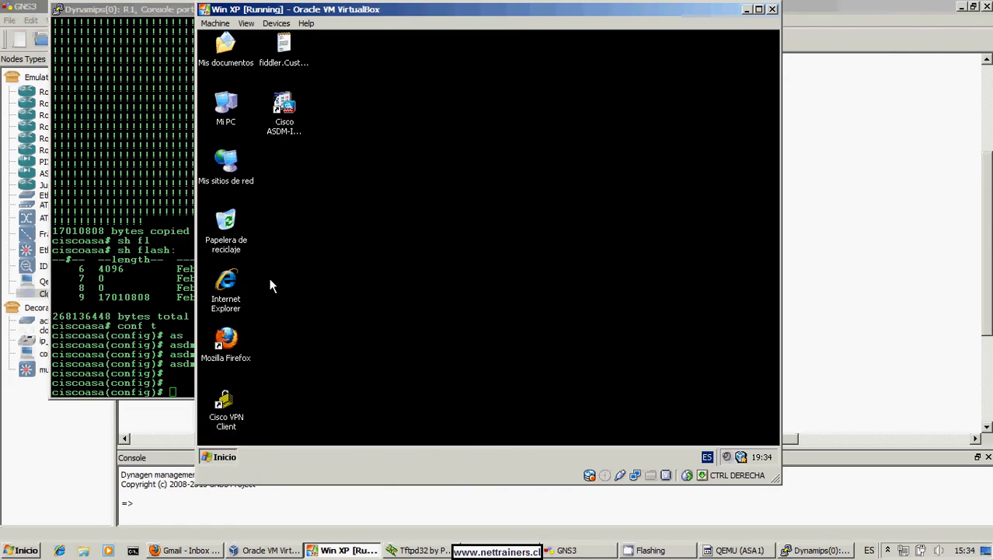
{"action": "left_click", "coordinate": [217, 456]}
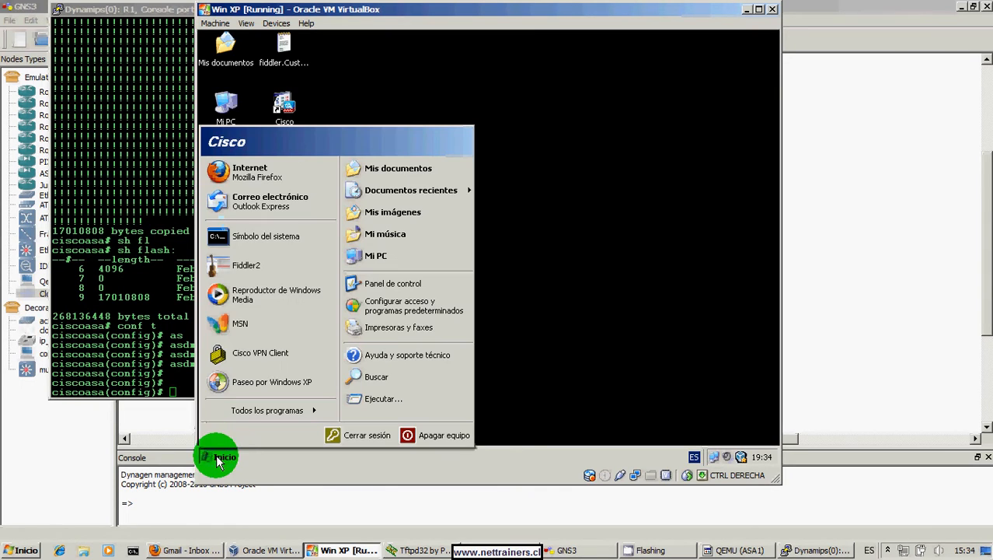
{"action": "left_click", "coordinate": [272, 248]}
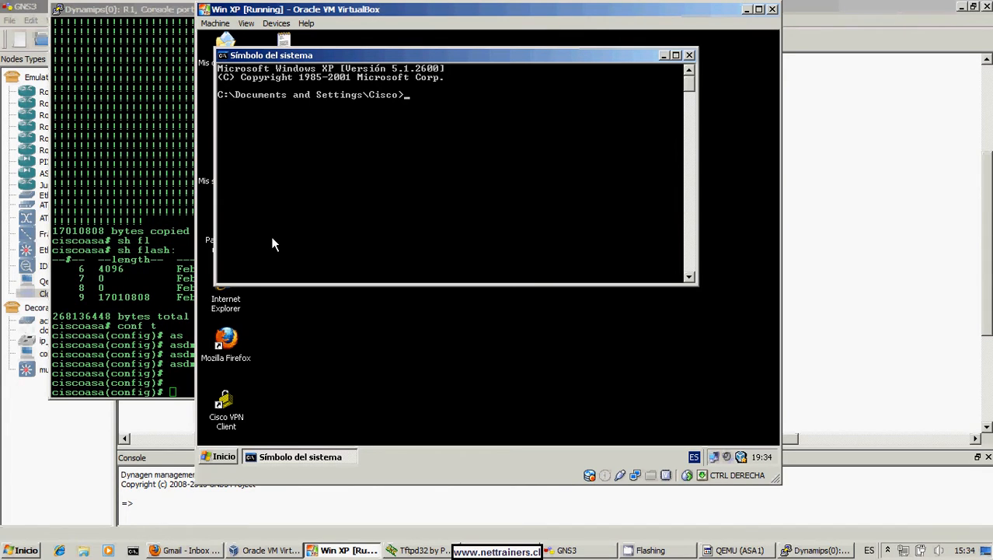
{"action": "type", "text": "ping"}
{"action": "key", "text": "BackSpace"}
{"action": "key", "text": "BackSpace"}
{"action": "key", "text": "BackSpace"}
{"action": "key", "text": "BackSpace"}
{"action": "key", "text": "BackSpace"}
{"action": "type", "text": "ipconfig"}
{"action": "key", "text": "Return"}
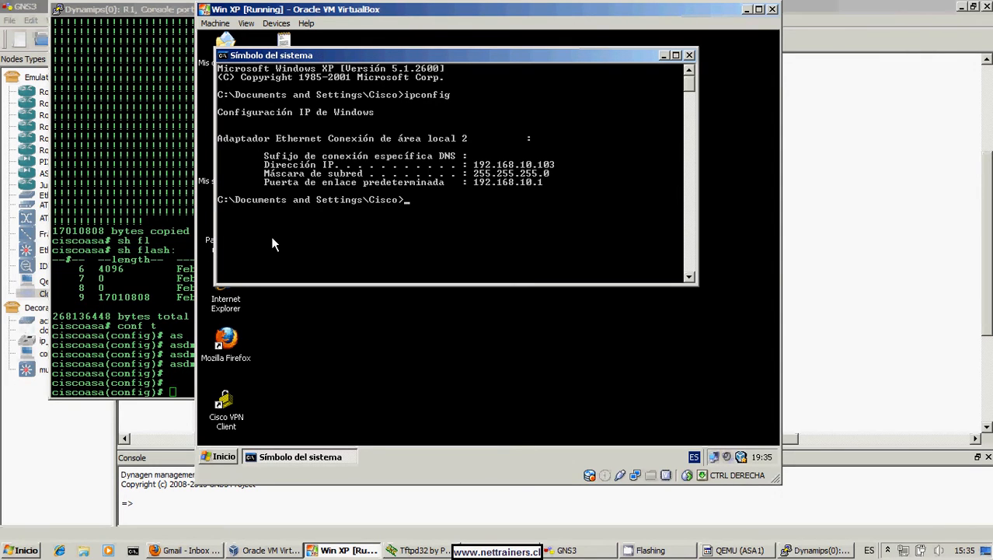
Ping 192.168.10.1 and then the ASA at 192.168.10.120, both replying successfully.
{"action": "type", "text": "ping 192.168.10.1"}
{"action": "key", "text": "Return"}
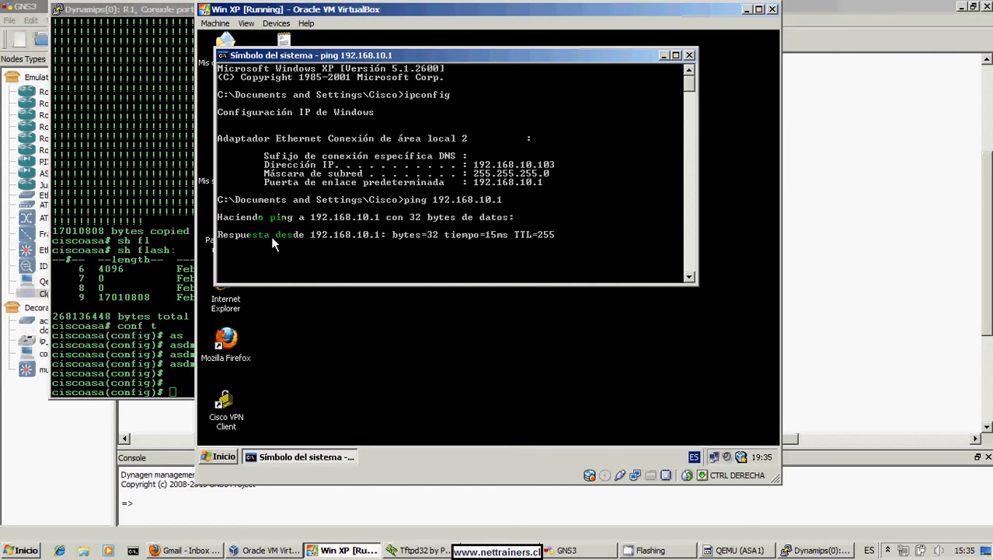
{"action": "key", "text": "ctrl+c"}
{"action": "key", "text": "Up"}
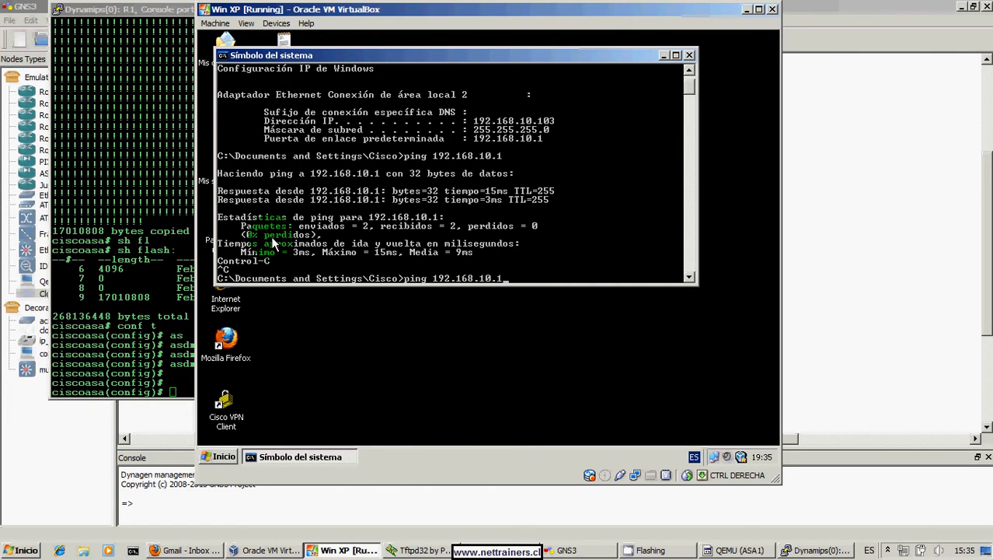
{"action": "type", "text": "20"}
{"action": "key", "text": "Return"}
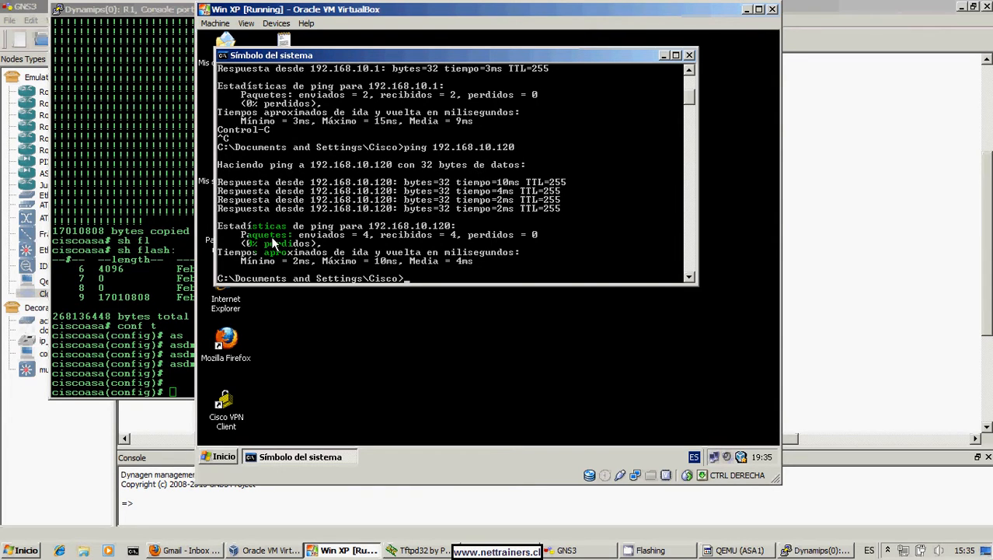
{"action": "left_click", "coordinate": [661, 58]}
{"action": "left_click", "coordinate": [227, 345]}
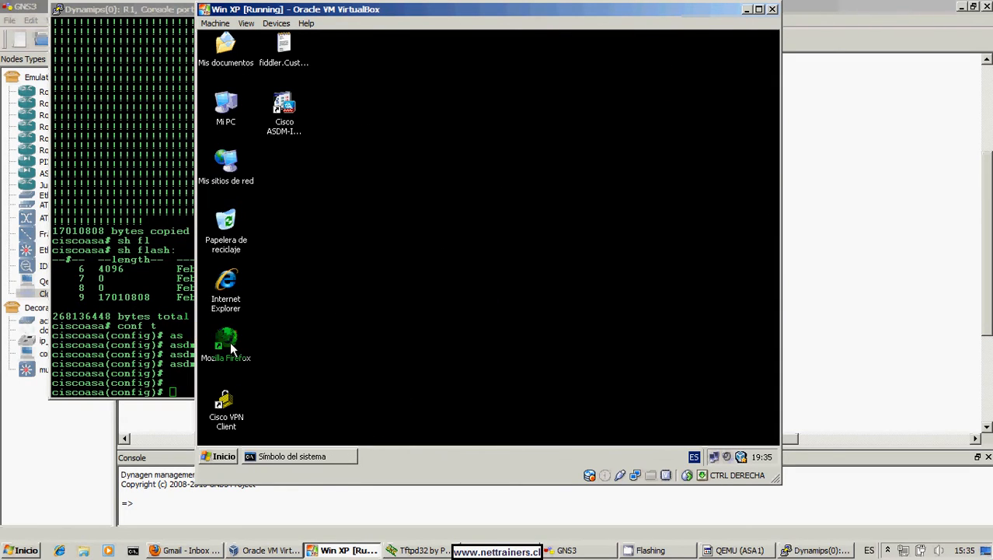
{"action": "double_click", "coordinate": [228, 345]}
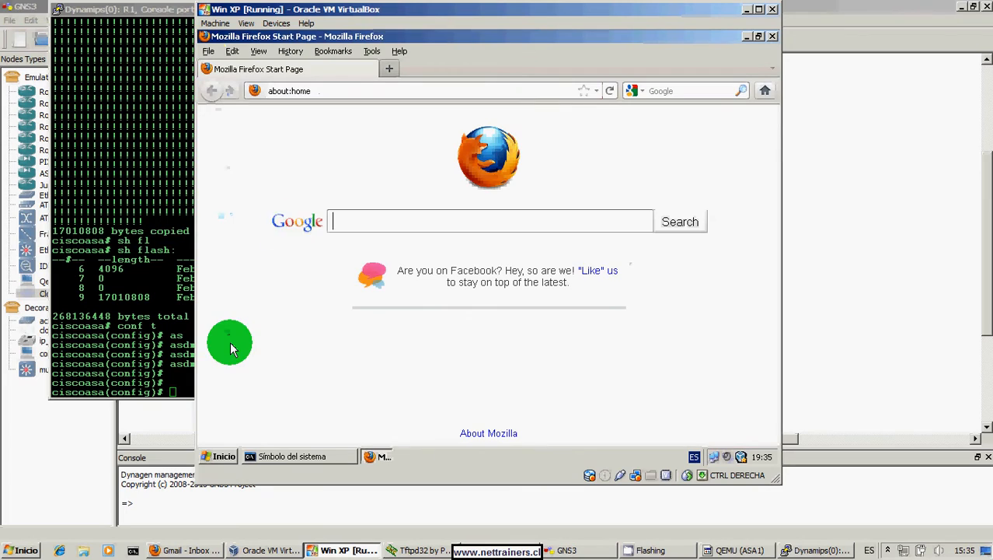
{"action": "left_click", "coordinate": [385, 90]}
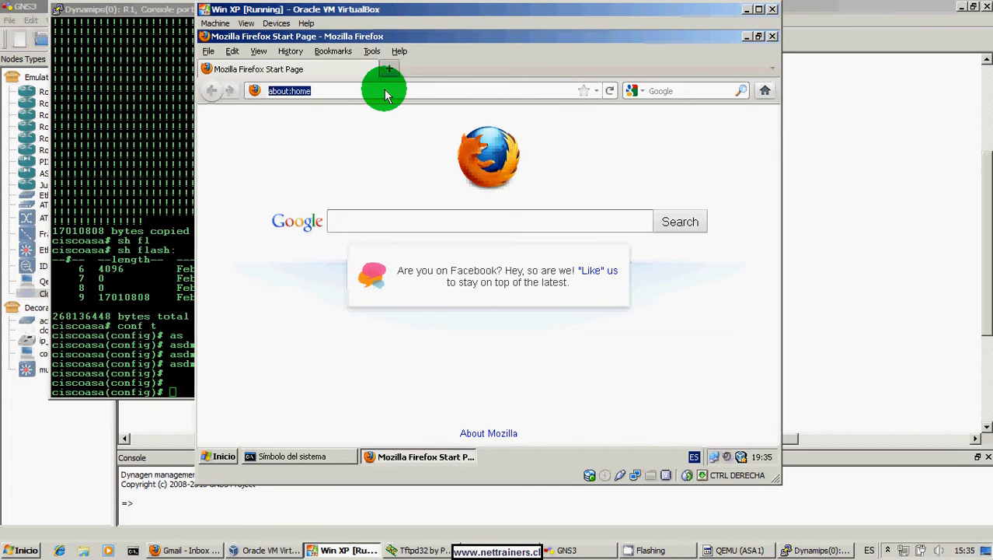
{"action": "type", "text": "https"}
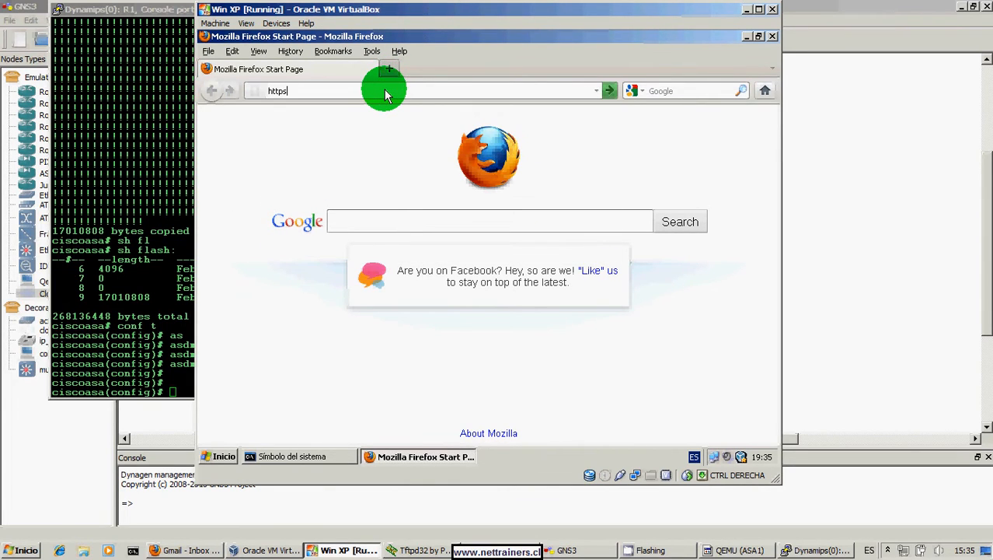
{"action": "type", "text": "://"}
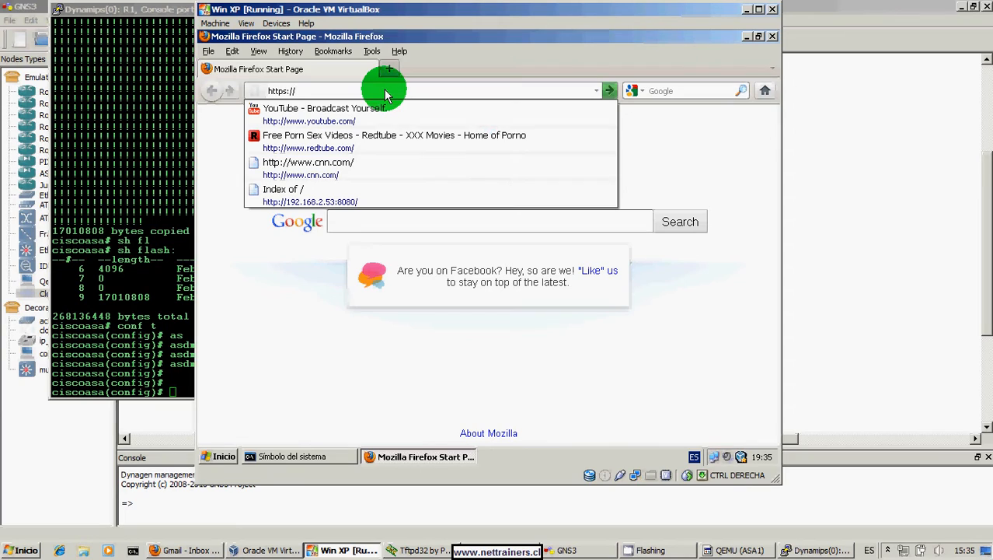
{"action": "type", "text": "192.168."}
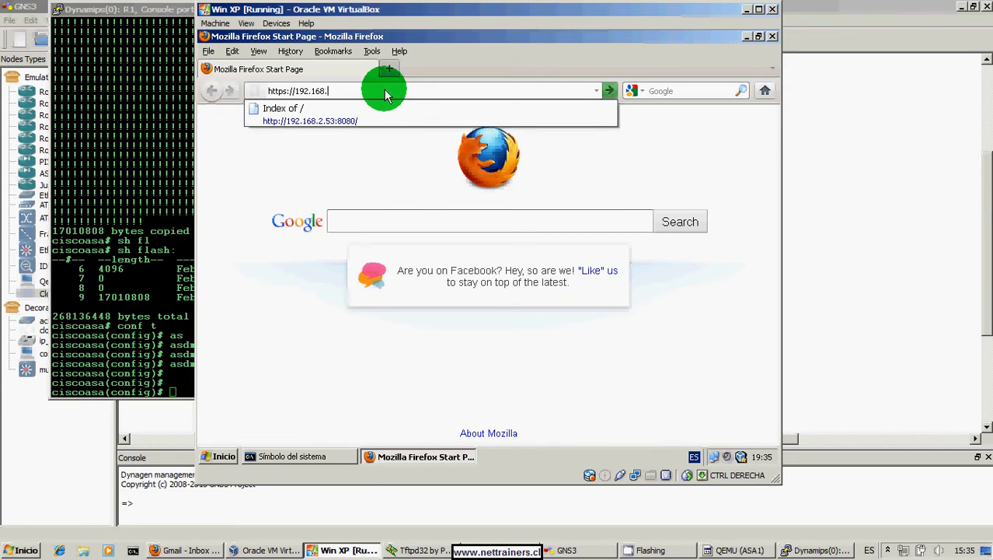
{"action": "type", "text": "10.120"}
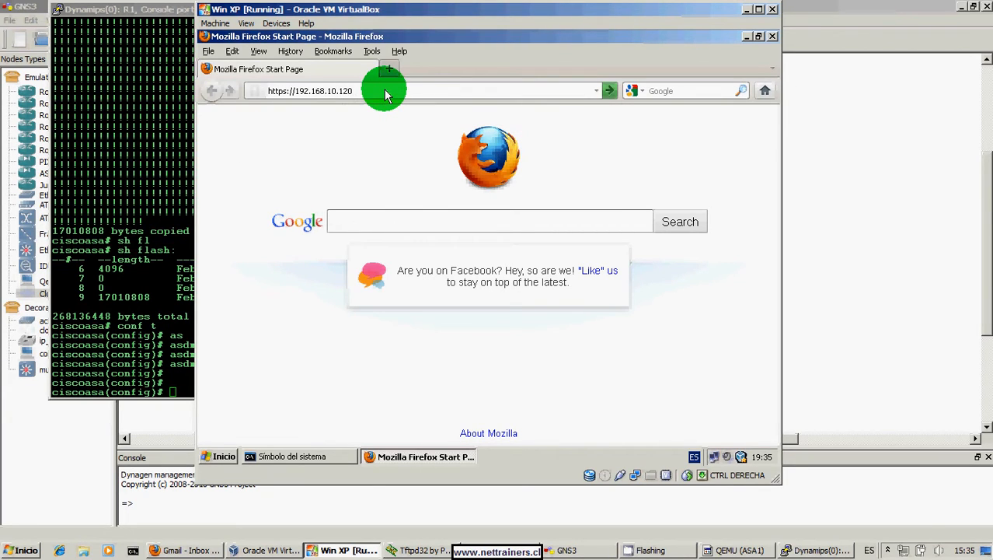
{"action": "key", "text": "Return"}
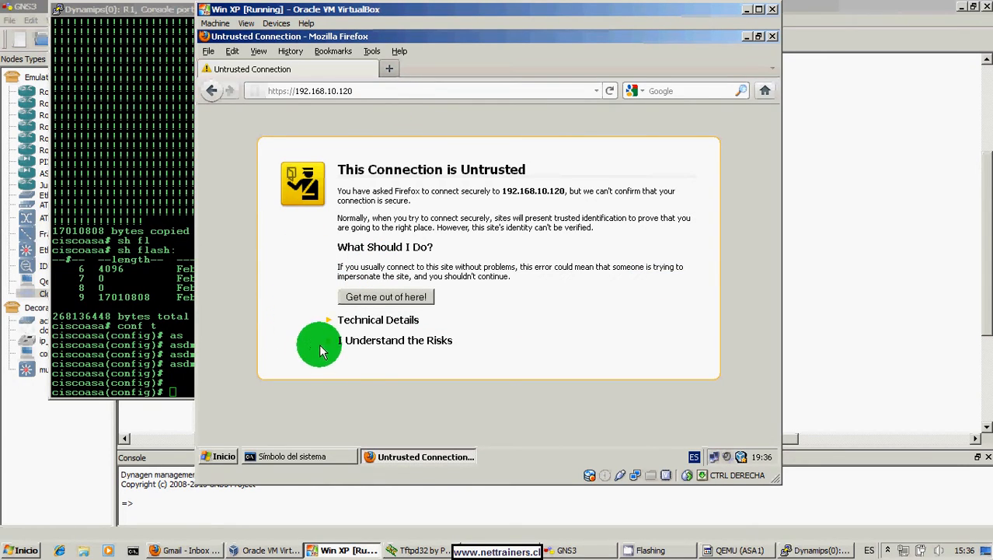
Accept the untrusted certificate by adding and confirming a security exception.
{"action": "left_click", "coordinate": [383, 342]}
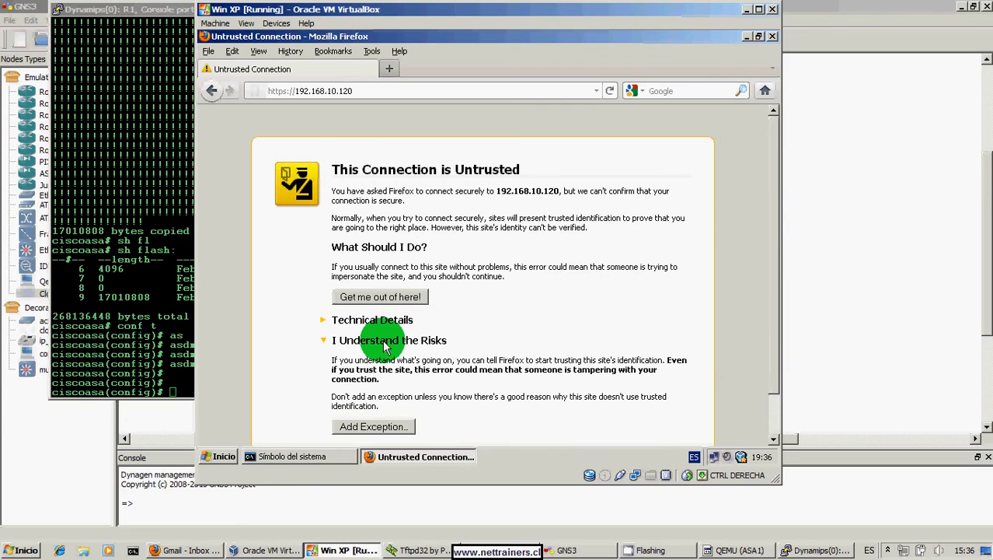
{"action": "left_click", "coordinate": [377, 425]}
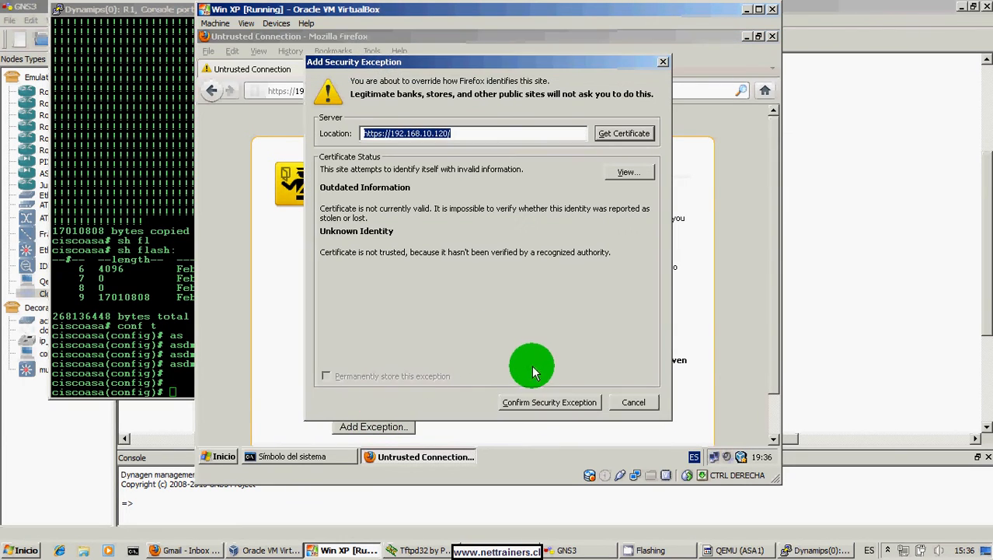
{"action": "left_click", "coordinate": [546, 404]}
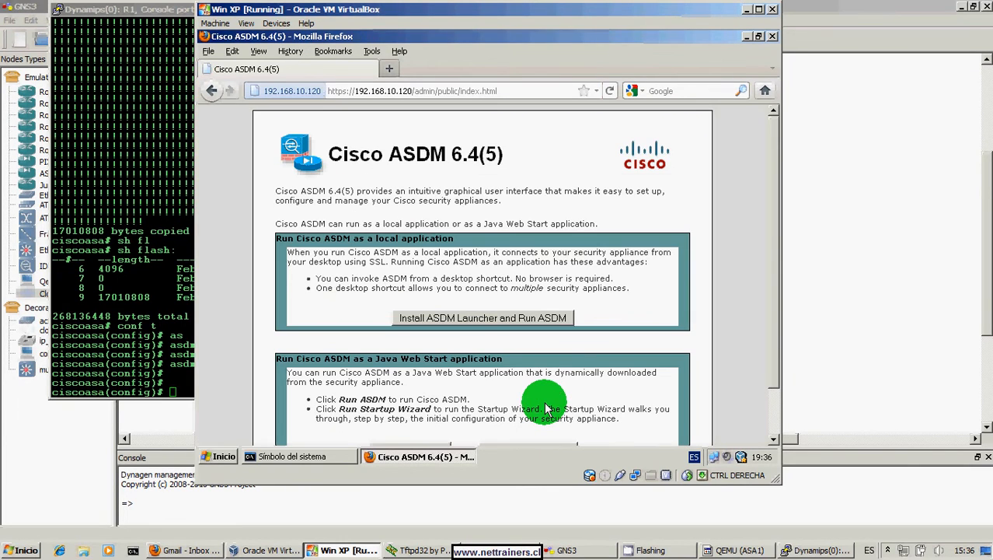
Scroll down to the Run ASDM launch options, then minimize Firefox.
{"action": "left_click_drag", "start_coordinate": [766, 186], "coordinate": [775, 222]}
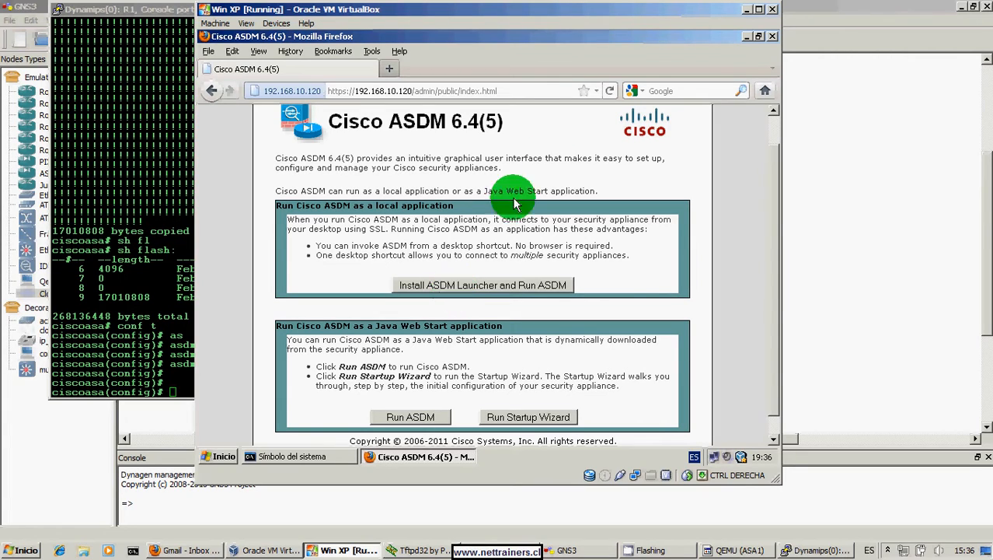
{"action": "left_click", "coordinate": [745, 37]}
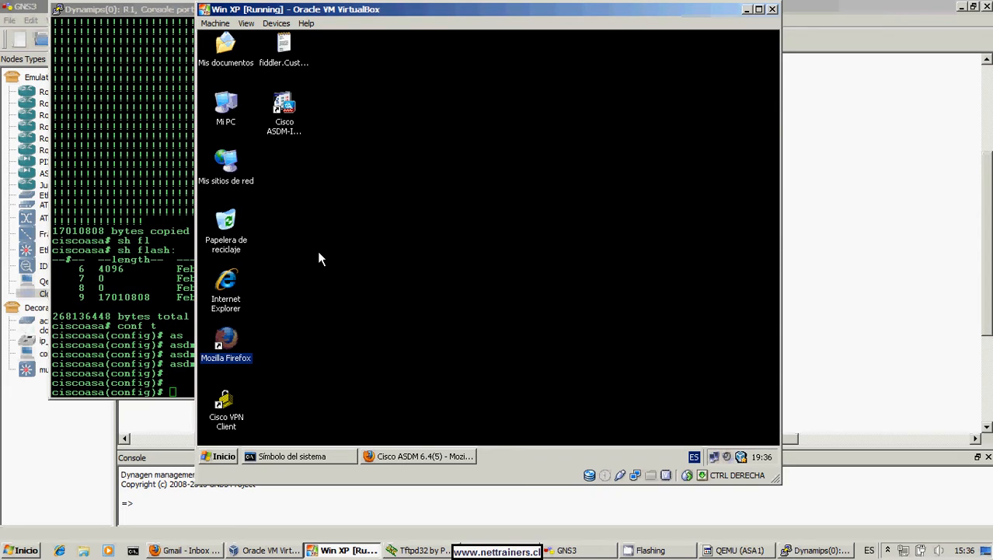
{"action": "left_click", "coordinate": [426, 456]}
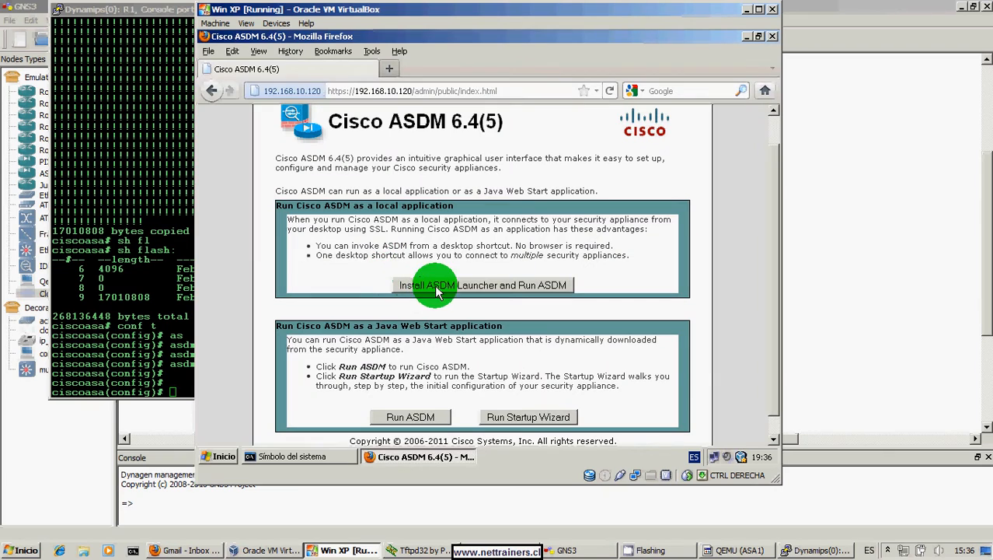
{"action": "left_click", "coordinate": [747, 37]}
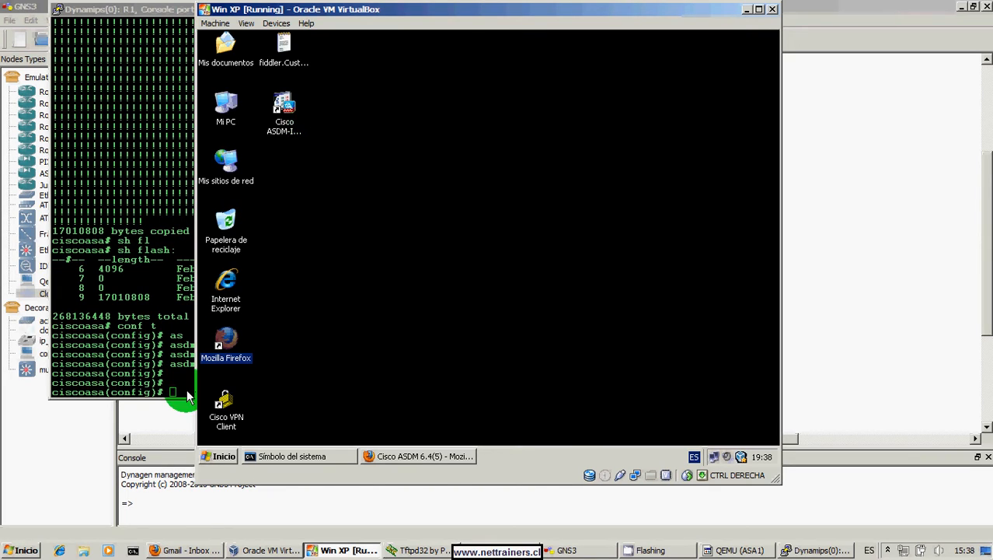
Launch Fiddler2 from the Start menu and open Rules > Customize Rules in Notepad.
{"action": "left_click", "coordinate": [223, 457]}
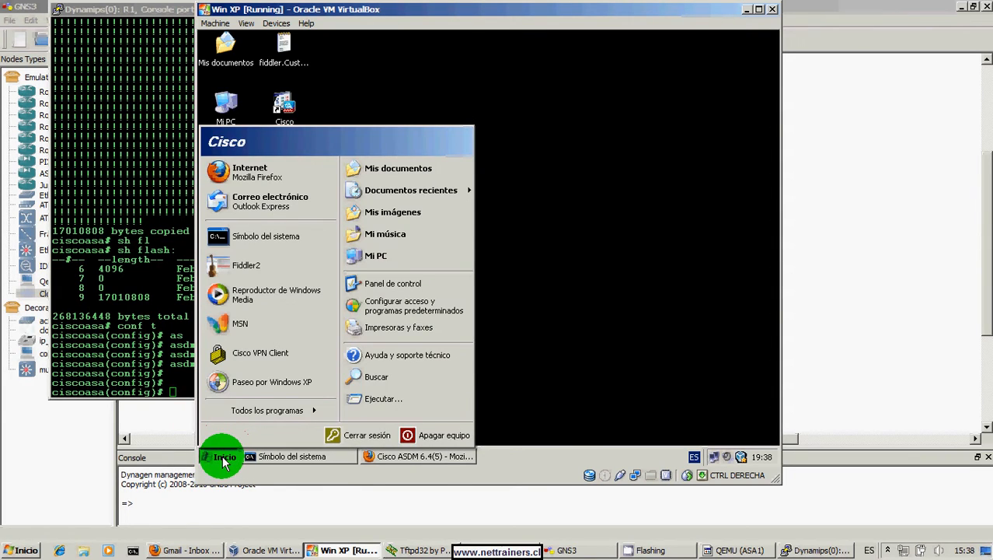
{"action": "left_click", "coordinate": [265, 266]}
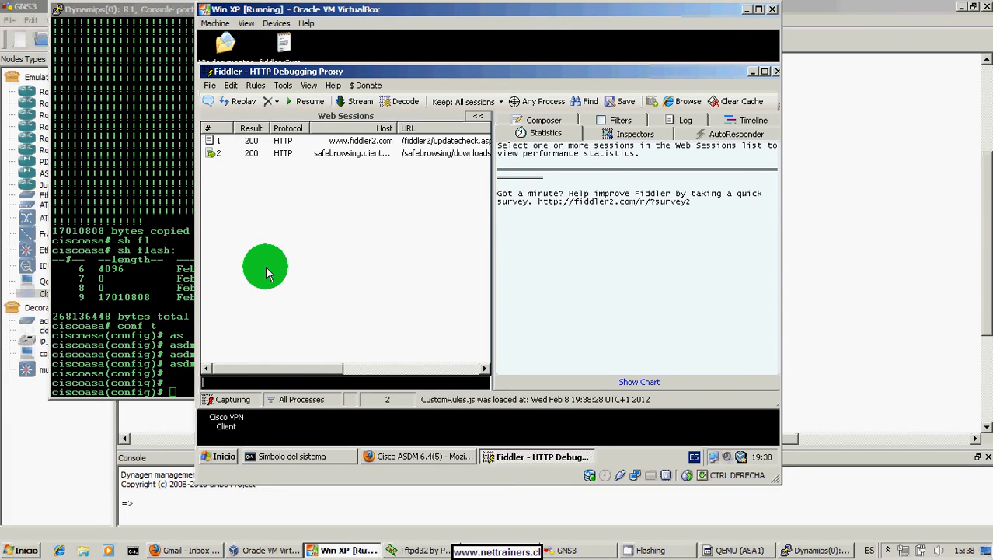
{"action": "left_click", "coordinate": [260, 85]}
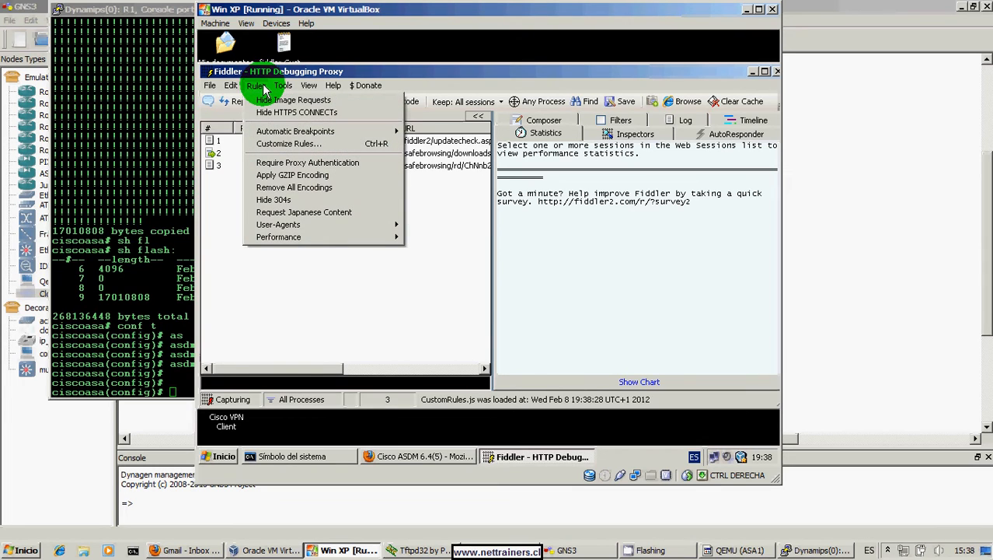
{"action": "left_click", "coordinate": [276, 148]}
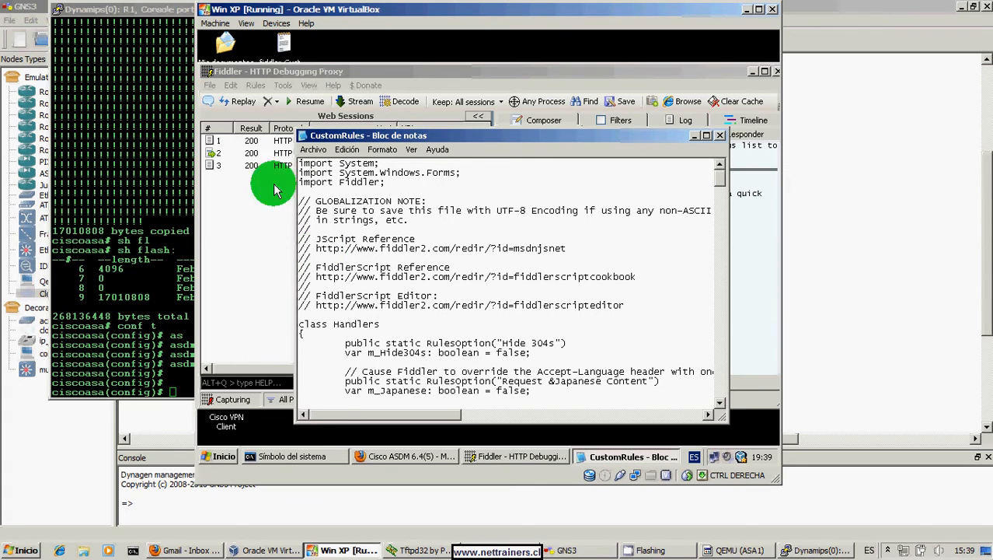
Search CustomRules for 'asa' to reach the rule rewriting the hardware string to ASA5520.
{"action": "left_click", "coordinate": [349, 150]}
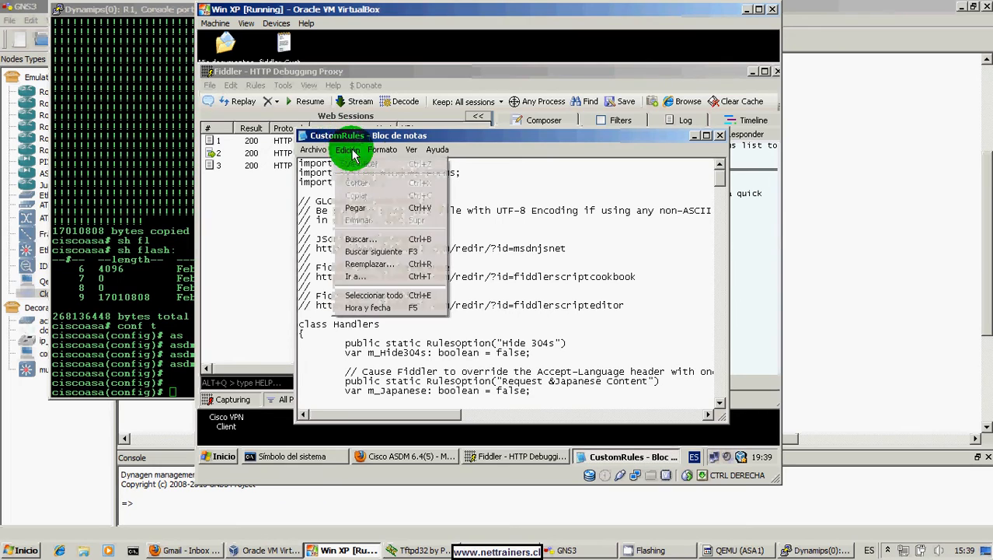
{"action": "left_click", "coordinate": [366, 241]}
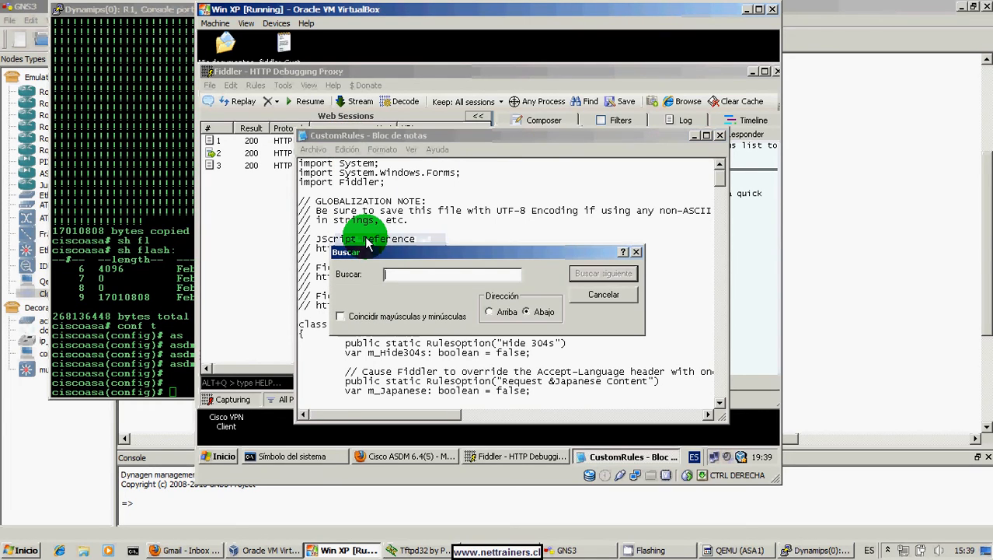
{"action": "type", "text": "asa"}
{"action": "key", "text": "Return"}
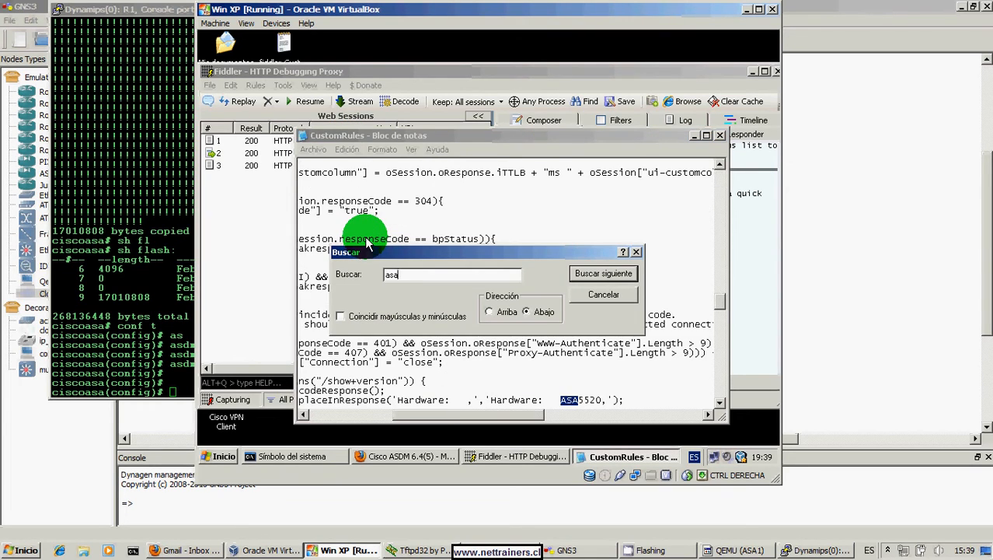
{"action": "left_click", "coordinate": [636, 252]}
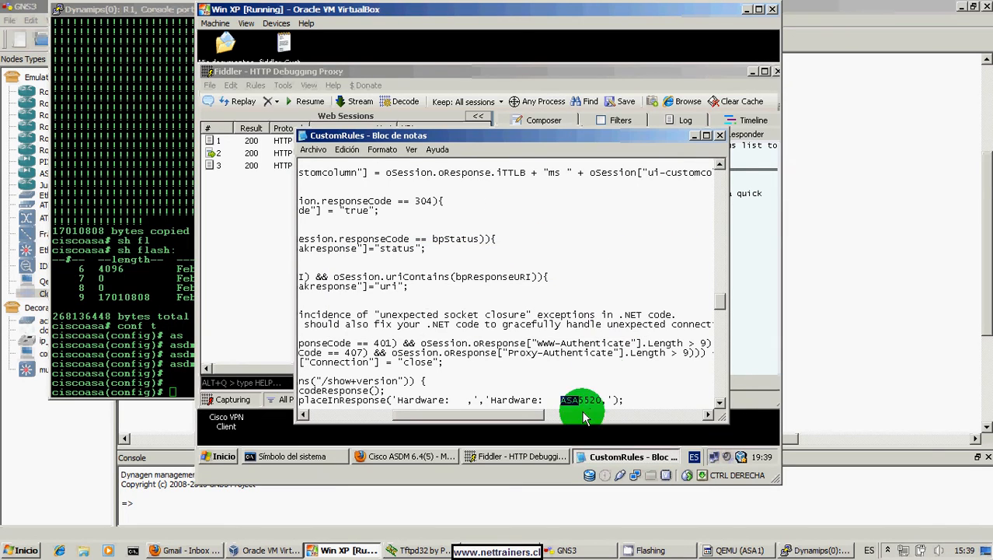
{"action": "left_click", "coordinate": [720, 402]}
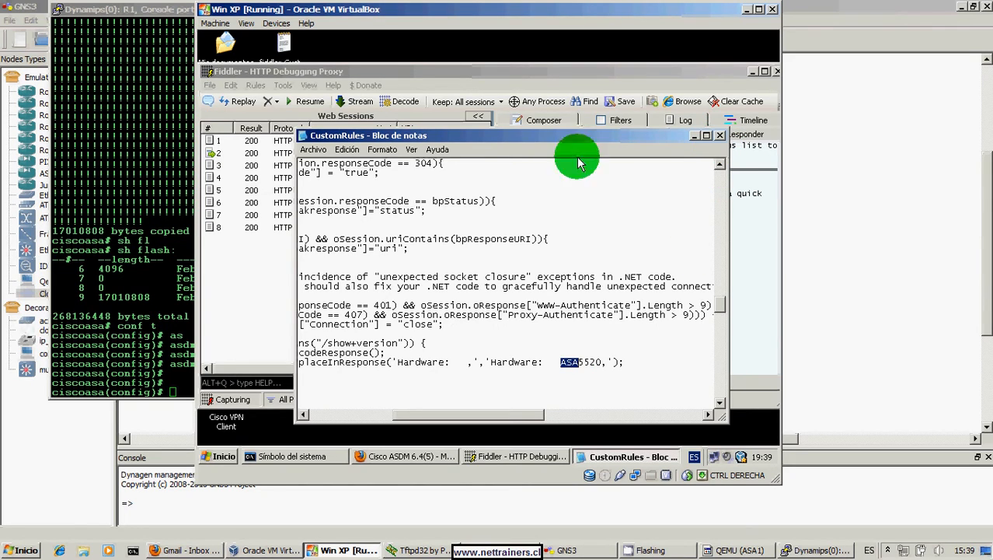
Close CustomRules and confirm Fiddler's HTTPS options capture CONNECTs and decrypt HTTPS traffic.
{"action": "left_click", "coordinate": [315, 150]}
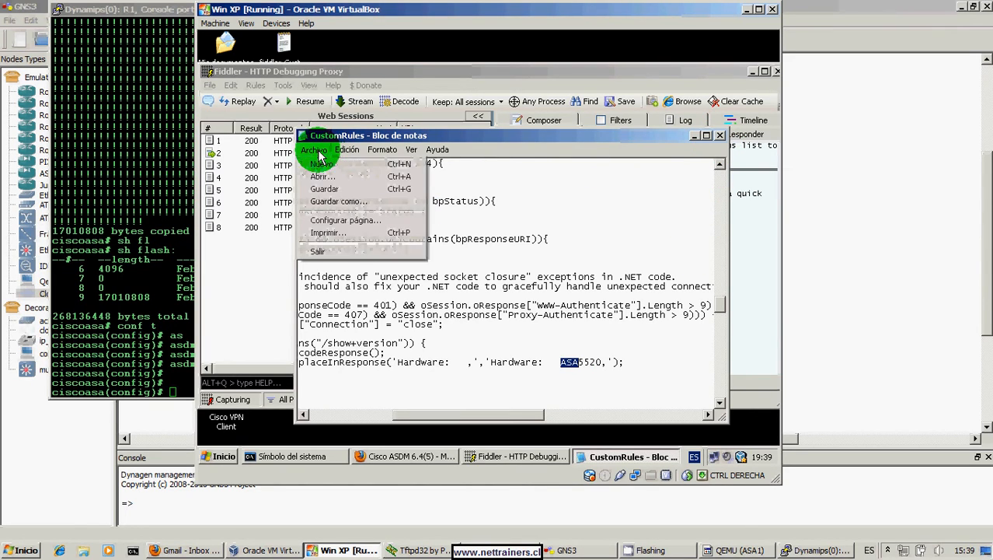
{"action": "left_click", "coordinate": [719, 136]}
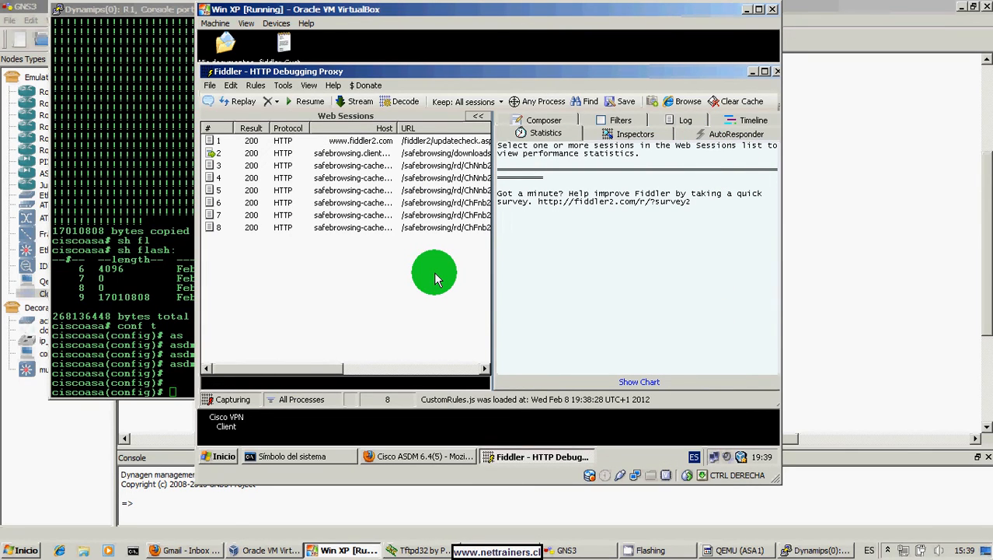
{"action": "left_click", "coordinate": [283, 86]}
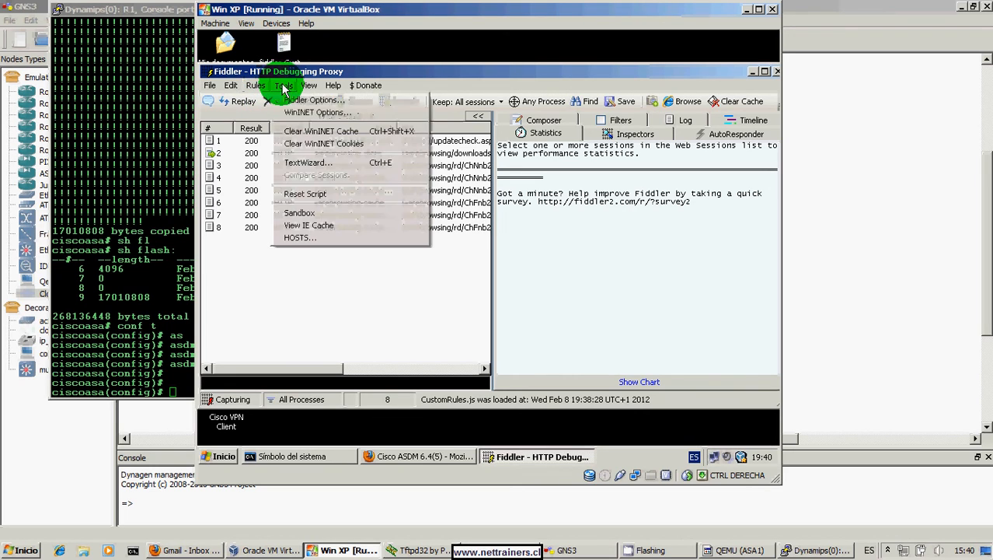
{"action": "left_click", "coordinate": [296, 107]}
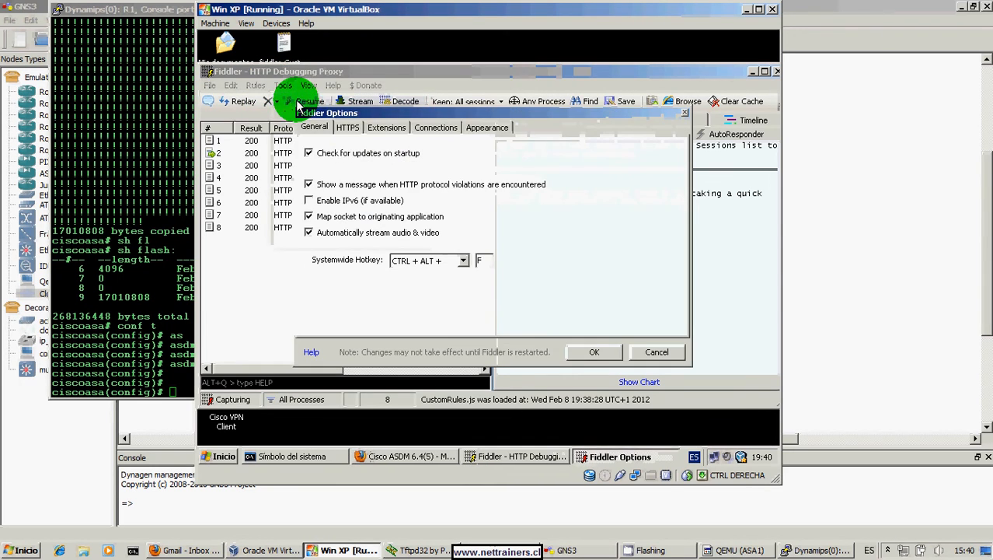
{"action": "left_click", "coordinate": [348, 128]}
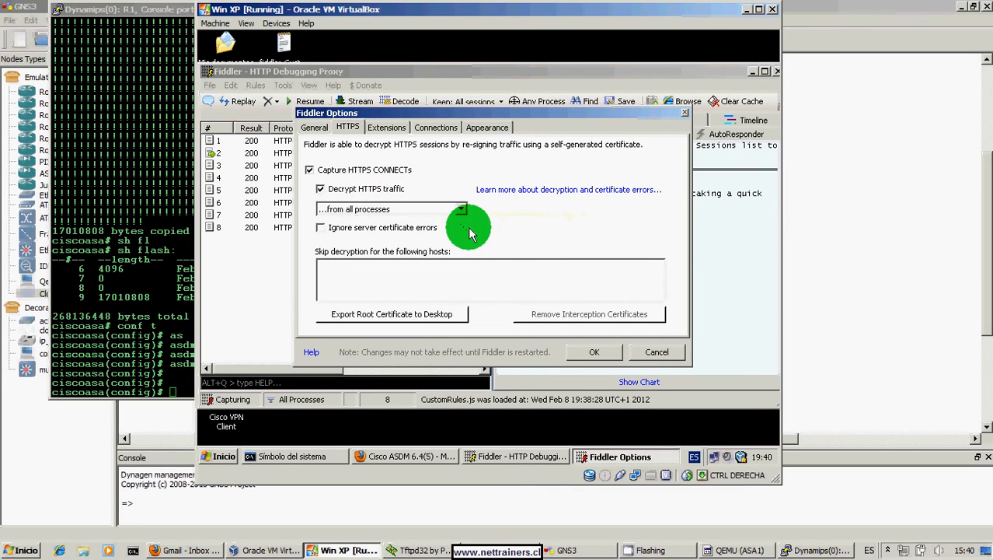
{"action": "left_click", "coordinate": [603, 354]}
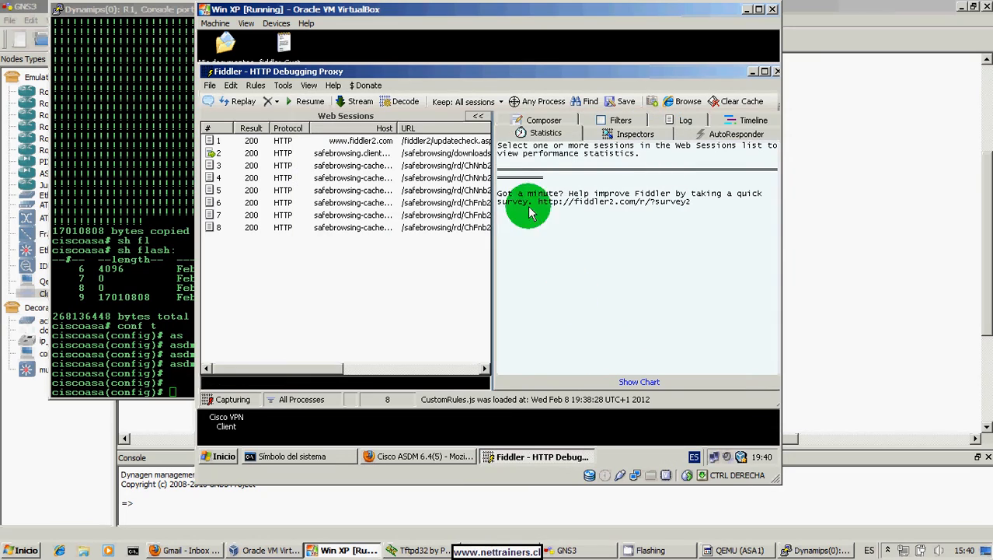
Minimize Fiddler and open the Java settings from the Windows Control Panel.
{"action": "left_click", "coordinate": [753, 73]}
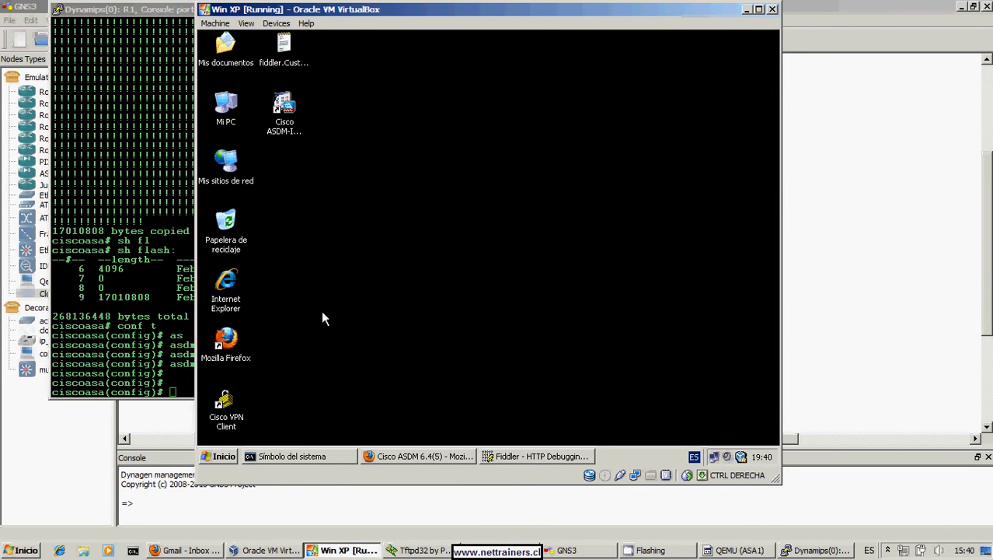
{"action": "left_click", "coordinate": [225, 457]}
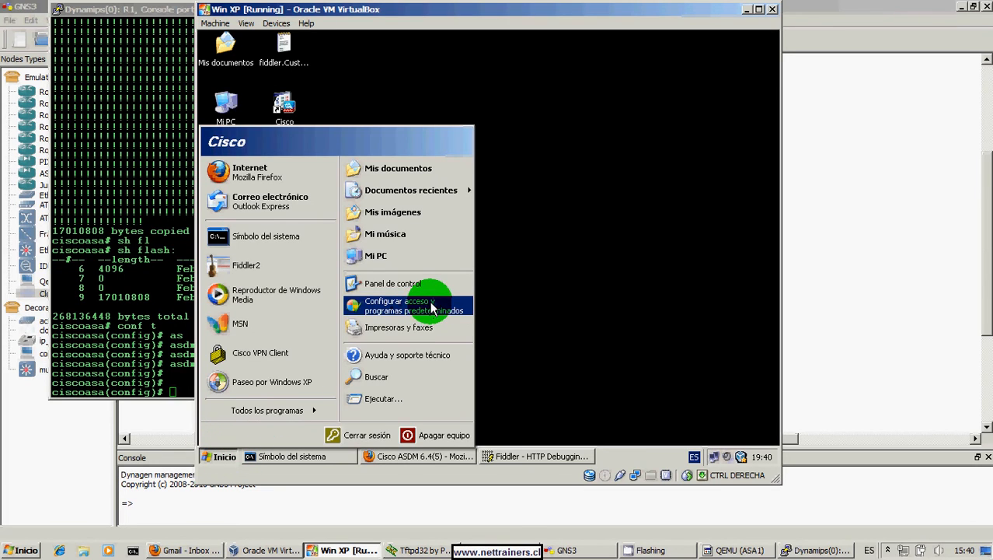
{"action": "left_click", "coordinate": [412, 286]}
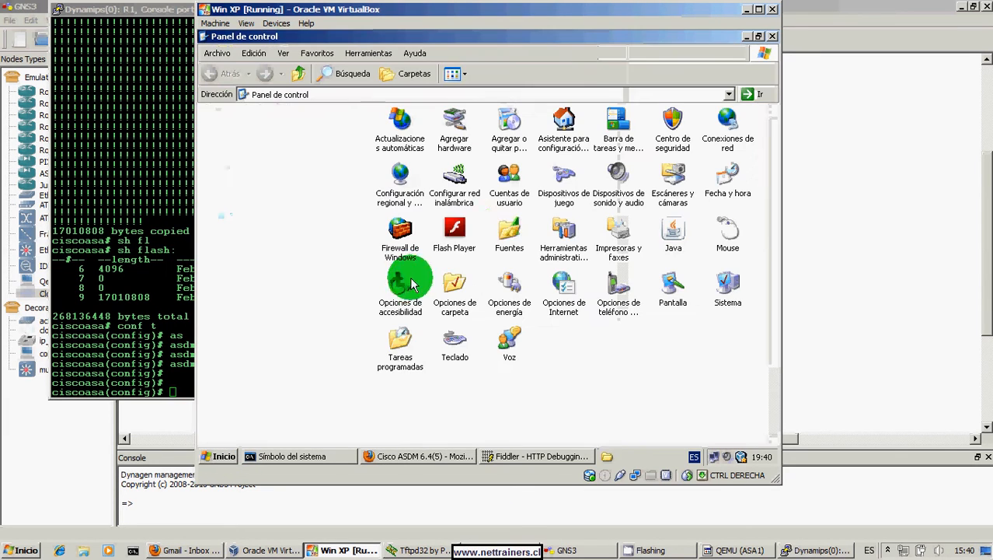
{"action": "left_click", "coordinate": [674, 228]}
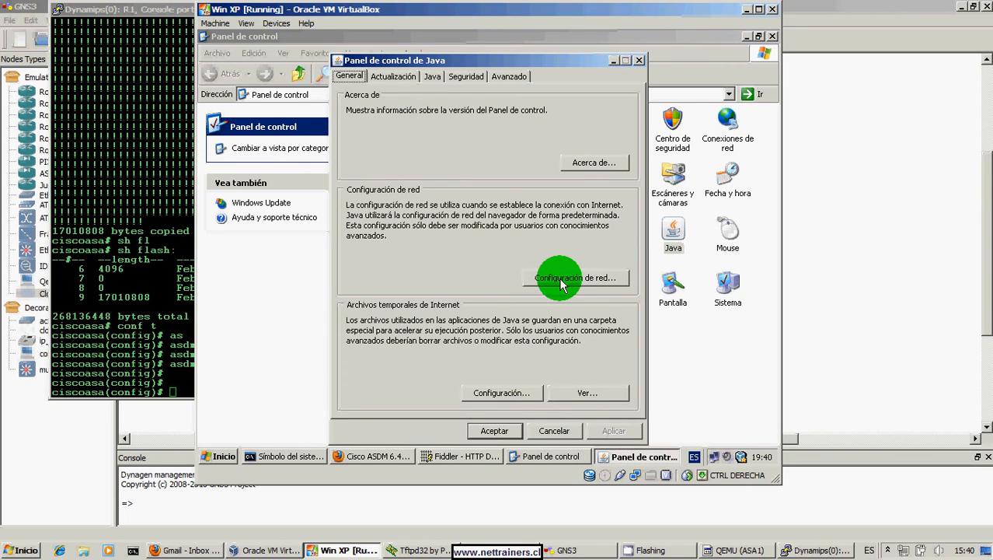
Set Java's proxy to localhost port 8888 for all protocols, then close both control panels.
{"action": "left_click", "coordinate": [561, 279]}
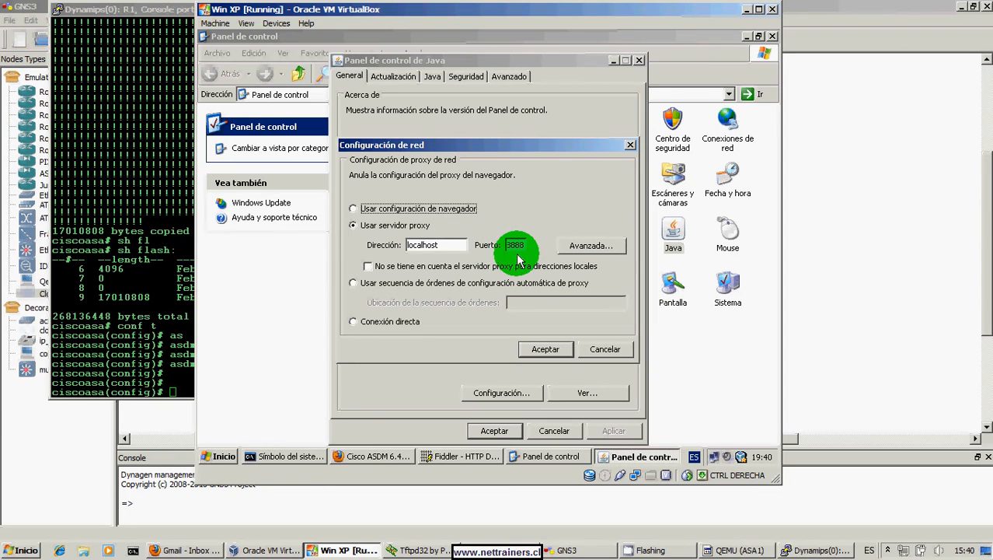
{"action": "left_click", "coordinate": [583, 246]}
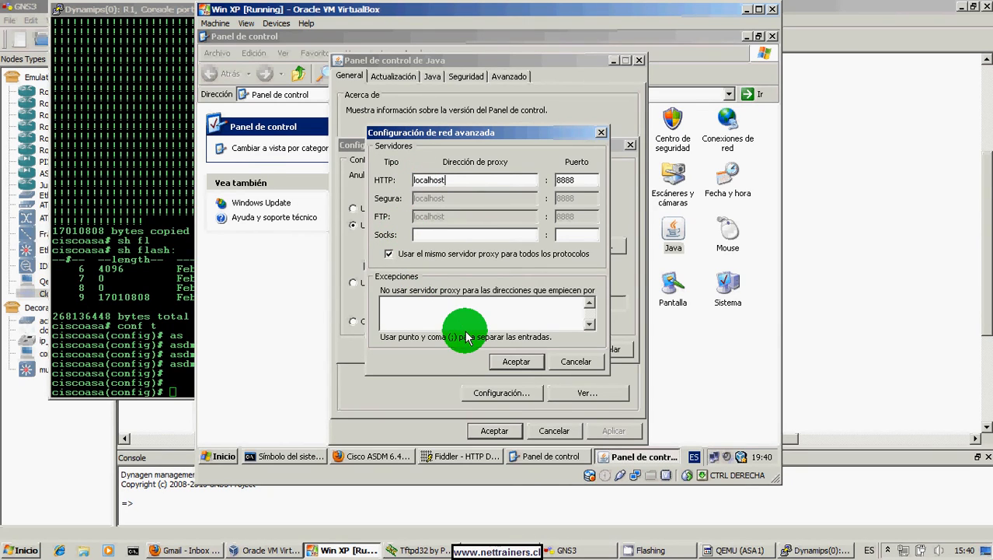
{"action": "left_click", "coordinate": [521, 363]}
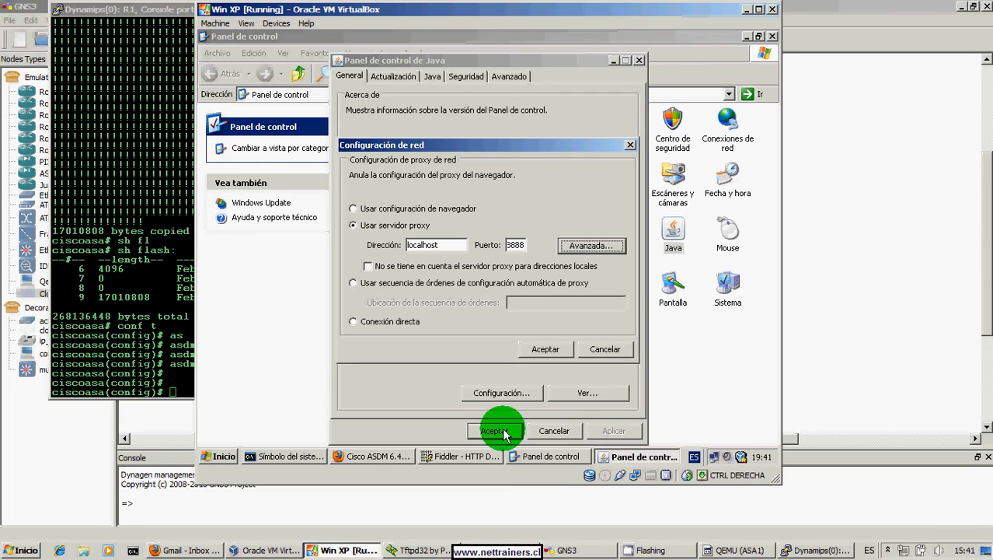
{"action": "left_click", "coordinate": [545, 349]}
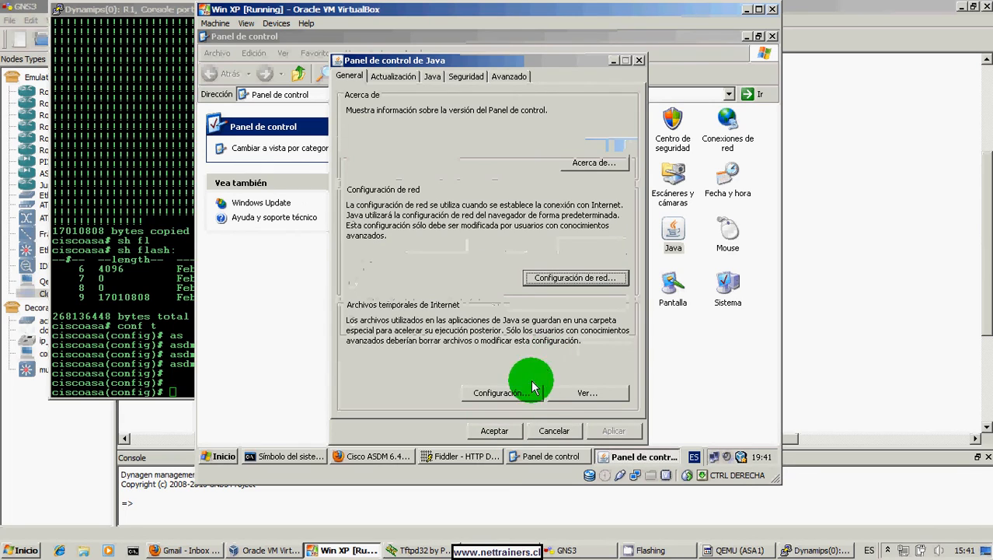
{"action": "left_click", "coordinate": [496, 432]}
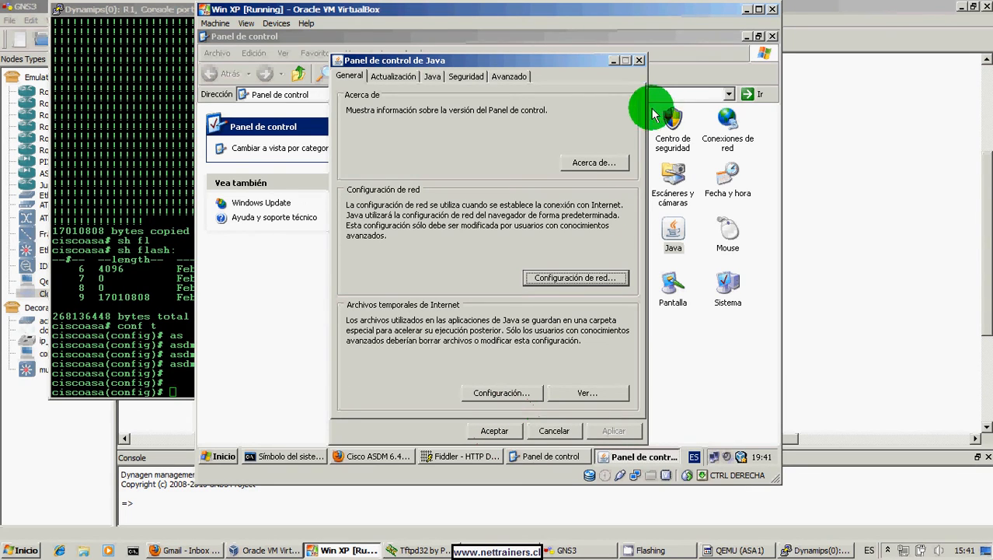
{"action": "left_click", "coordinate": [639, 60]}
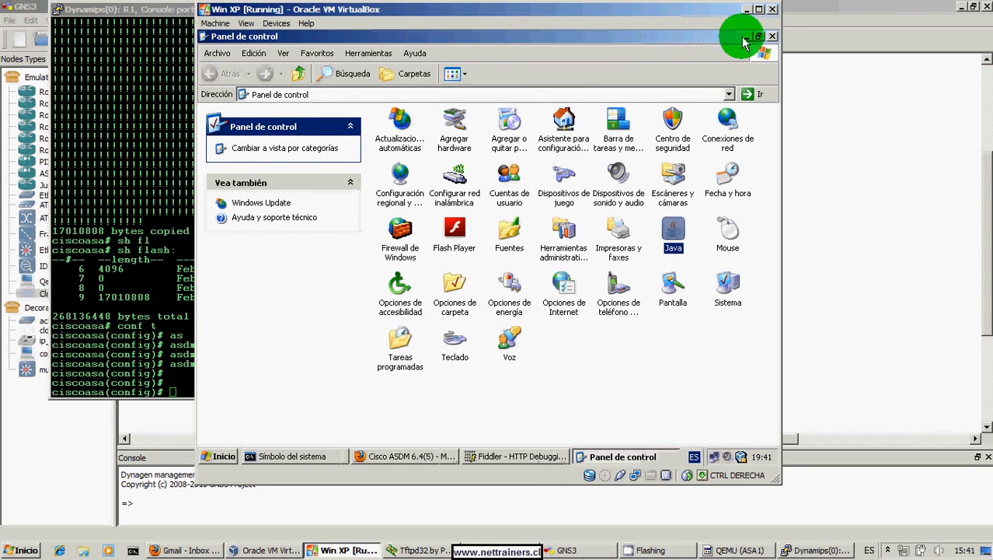
{"action": "left_click", "coordinate": [772, 37]}
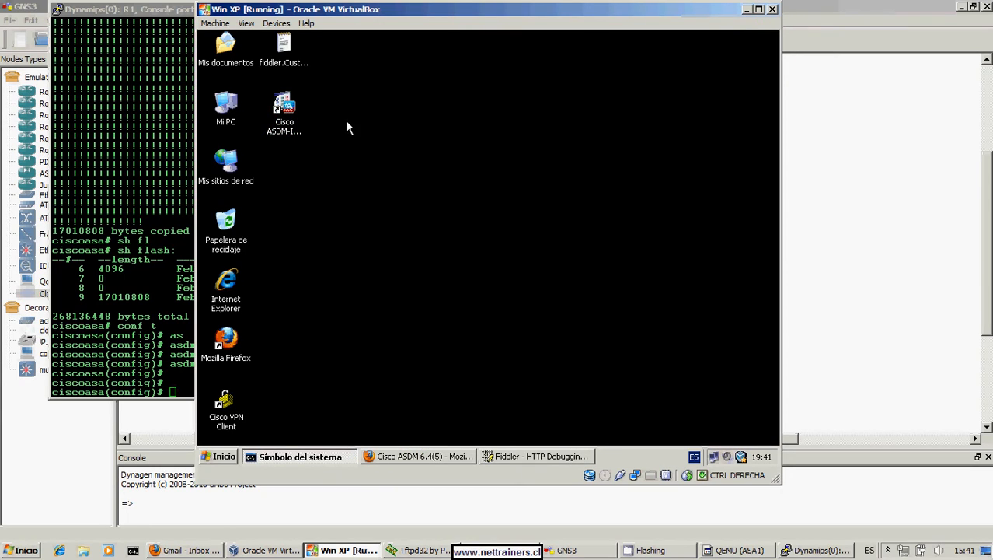
Connect ASDM-IDM Launcher to 192.168.10.120 with the device password and accept the certificate warning.
{"action": "left_click", "coordinate": [286, 109]}
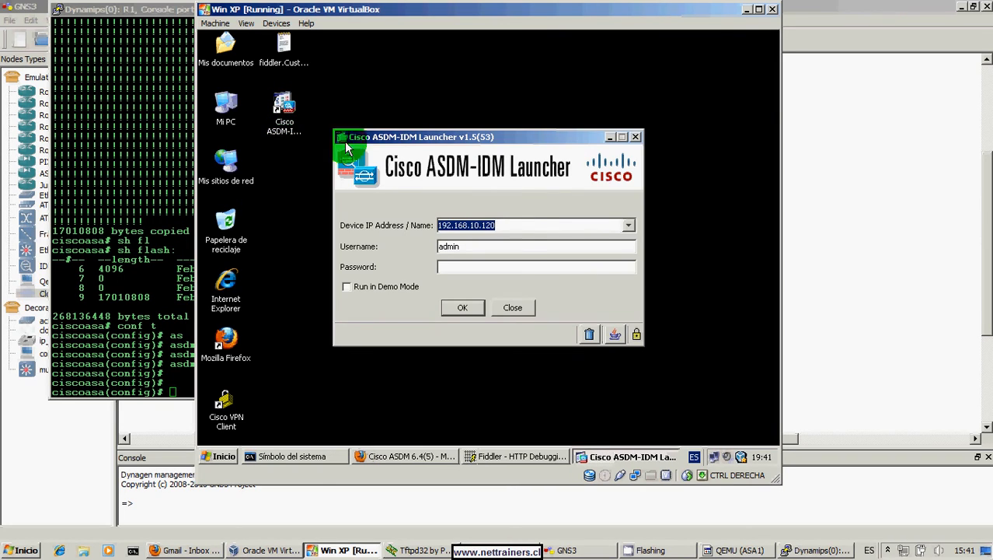
{"action": "left_click", "coordinate": [510, 231]}
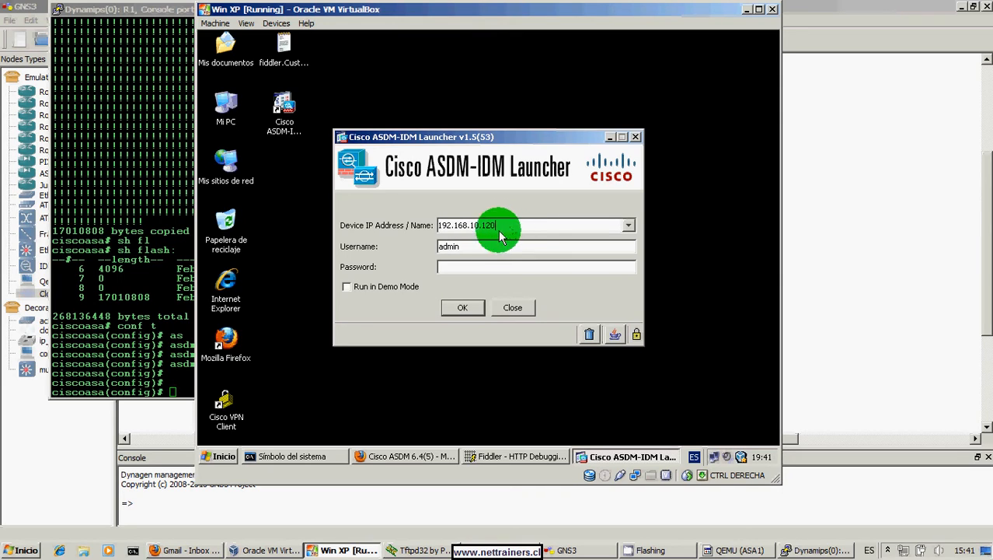
{"action": "left_click", "coordinate": [478, 270]}
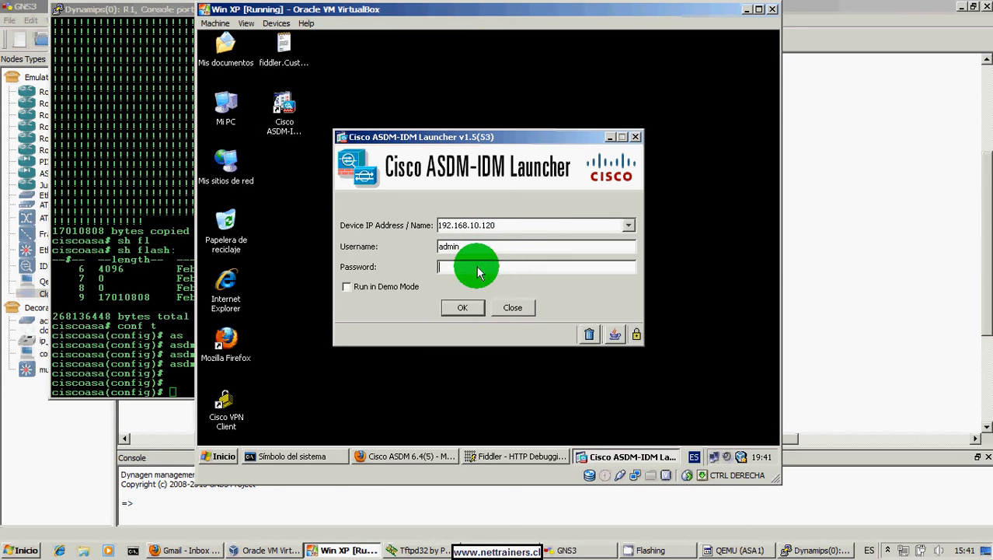
{"action": "type", "text": "*****"}
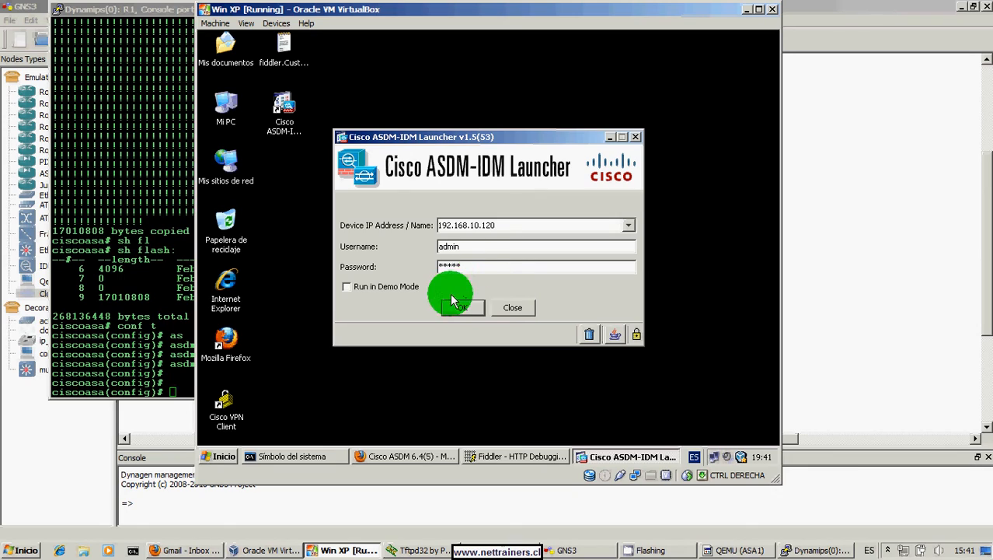
{"action": "left_click", "coordinate": [452, 311]}
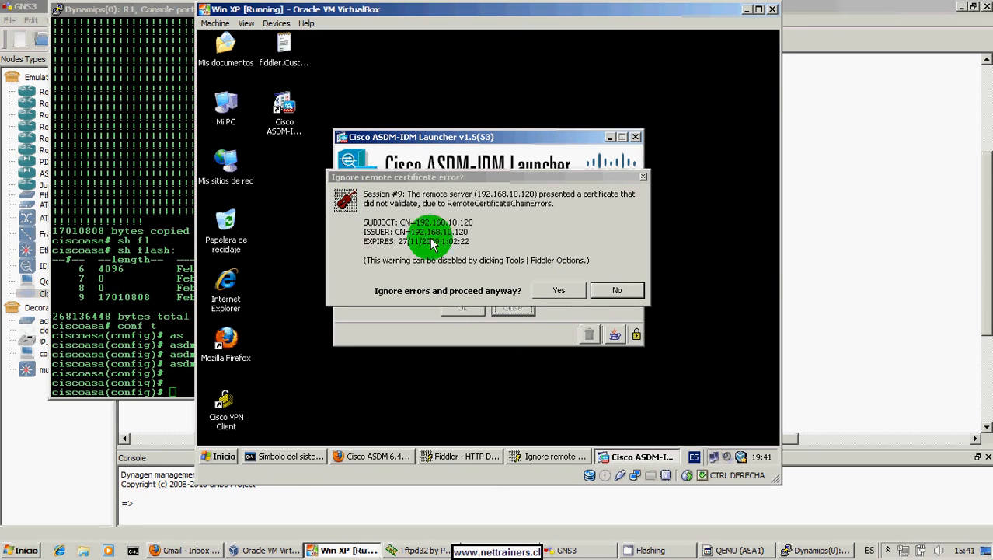
{"action": "left_click", "coordinate": [559, 291]}
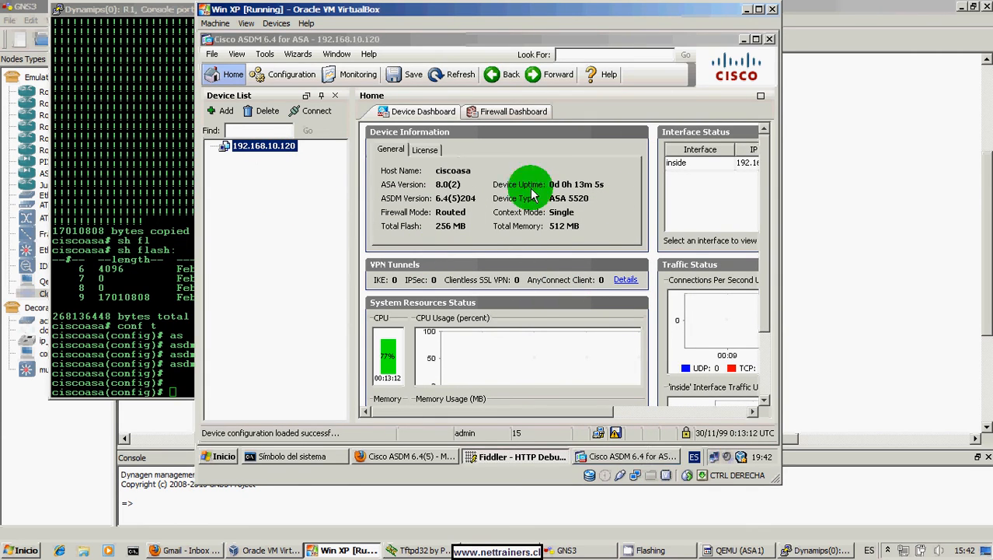
{"action": "left_click_drag", "start_coordinate": [600, 415], "coordinate": [709, 410]}
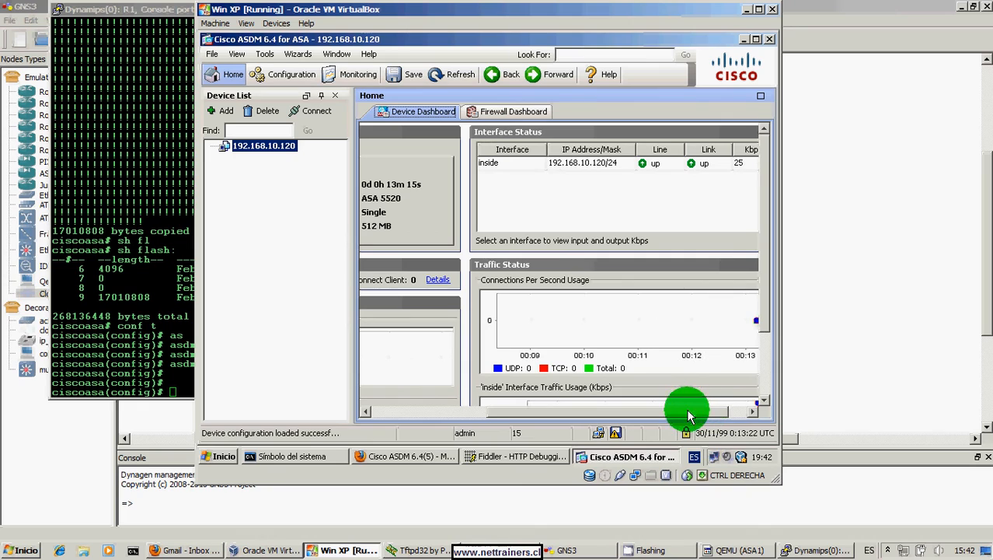
{"action": "left_click", "coordinate": [707, 409]}
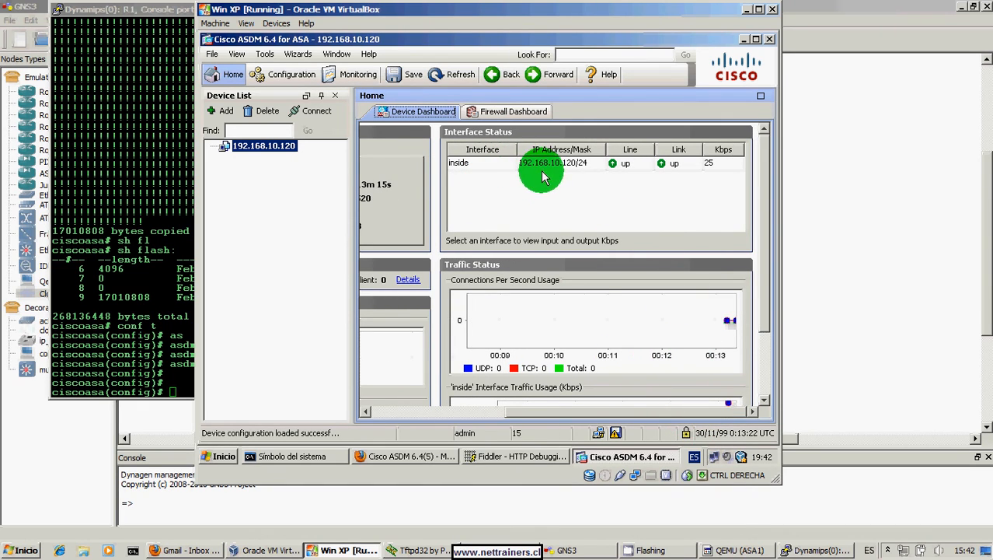
{"action": "left_click_drag", "start_coordinate": [598, 409], "coordinate": [498, 410]}
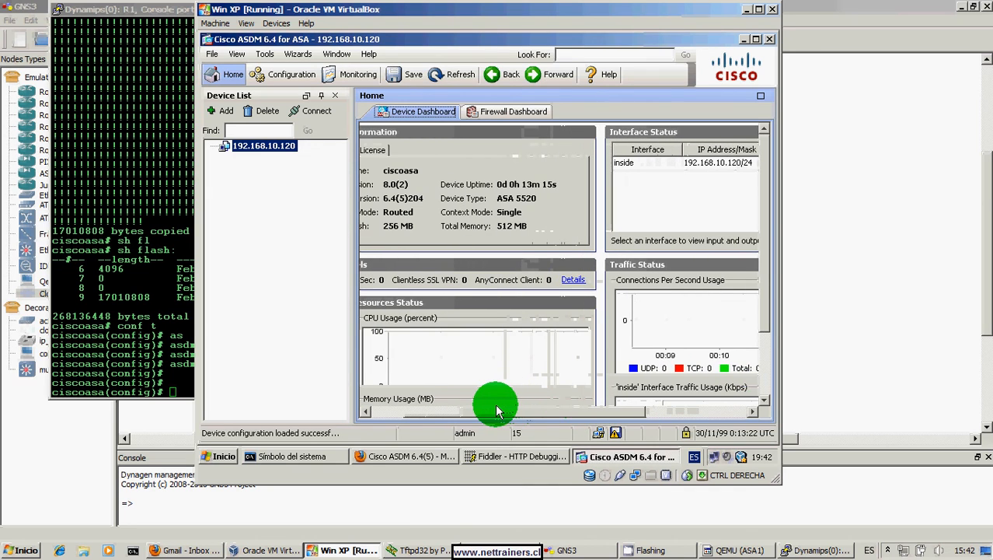
{"action": "left_click", "coordinate": [289, 81]}
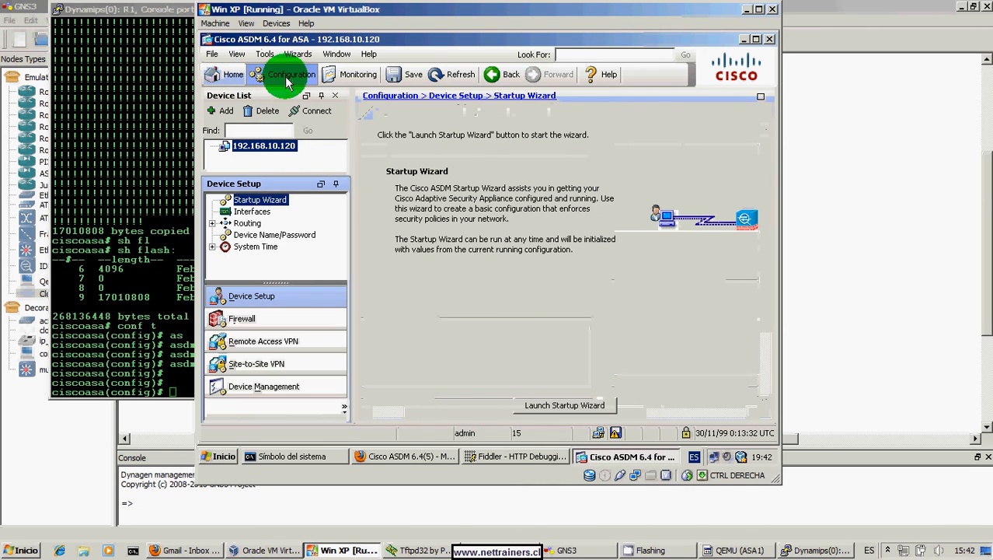
{"action": "left_click", "coordinate": [246, 212]}
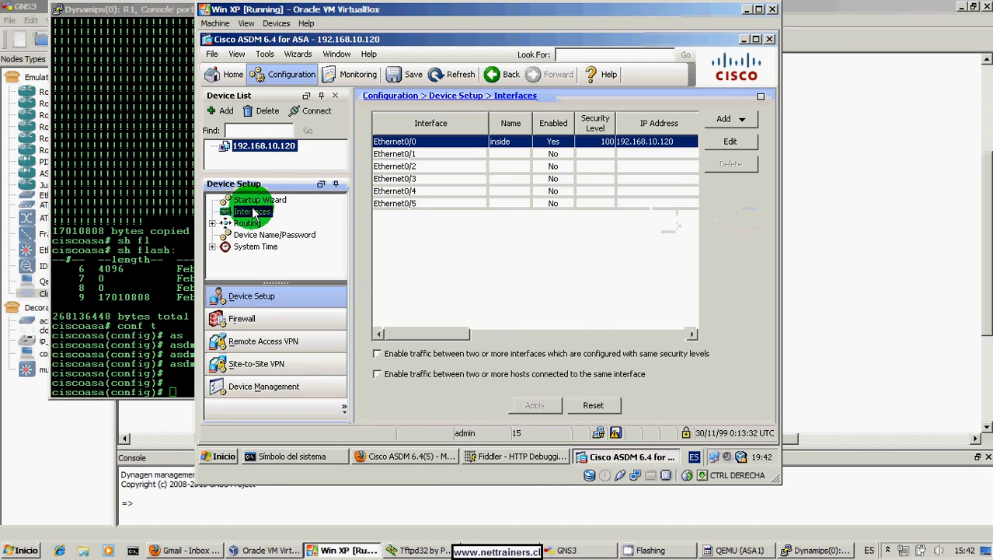
{"action": "left_click", "coordinate": [255, 200]}
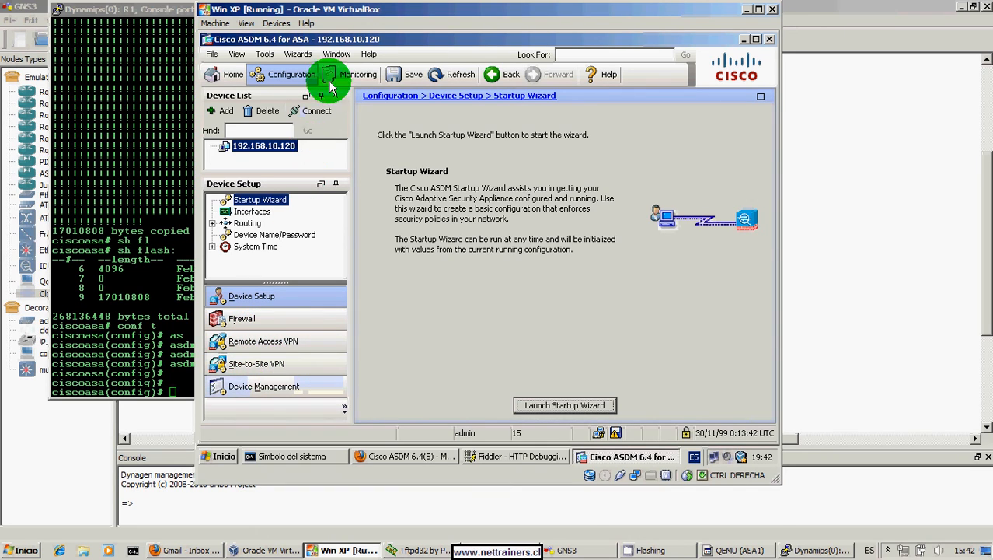
{"action": "left_click", "coordinate": [297, 55]}
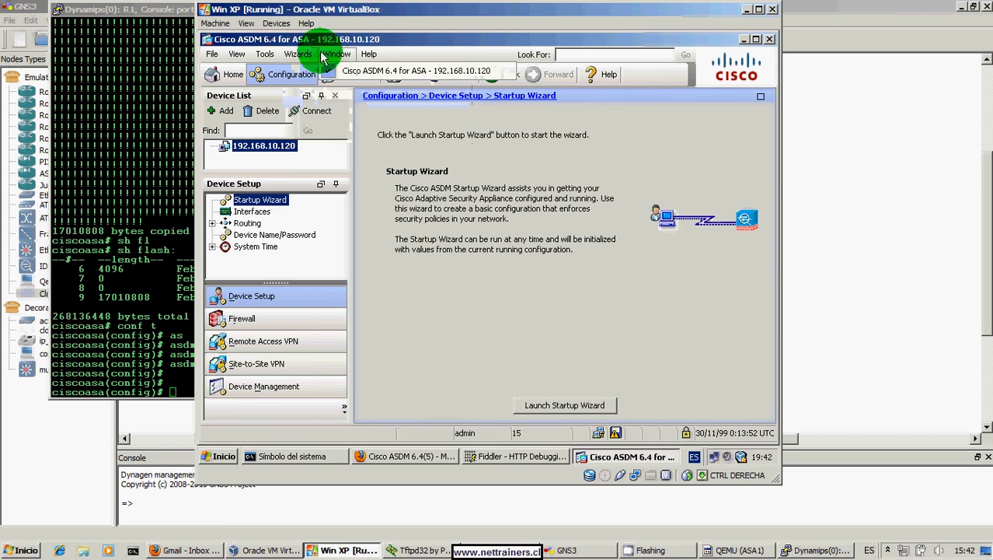
{"action": "left_click", "coordinate": [299, 54]}
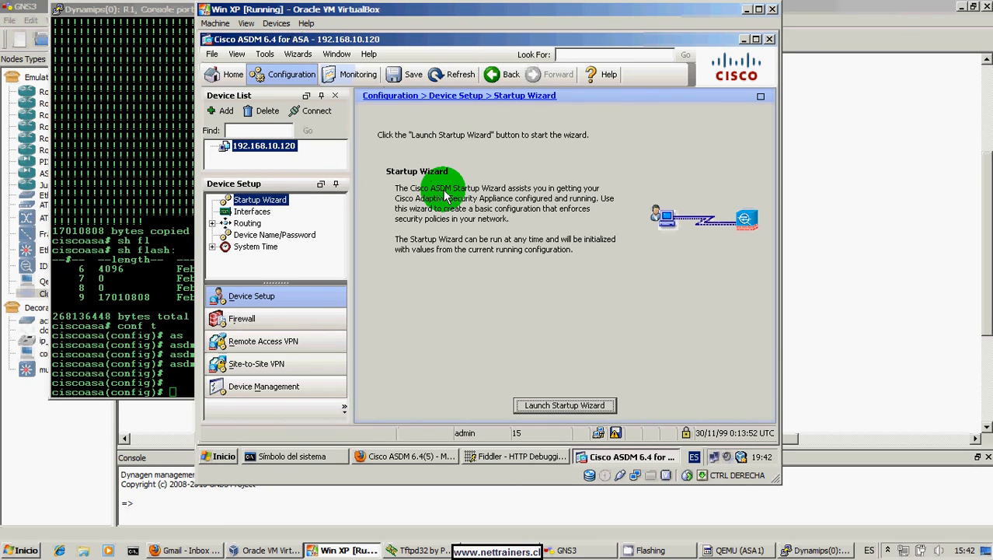
{"action": "left_click", "coordinate": [228, 77]}
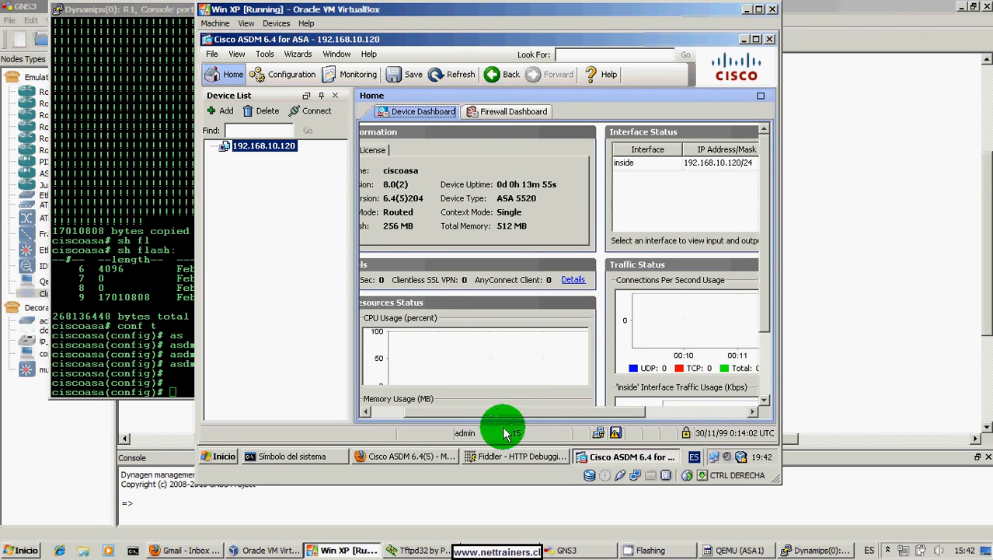
{"action": "left_click_drag", "start_coordinate": [515, 411], "coordinate": [464, 420]}
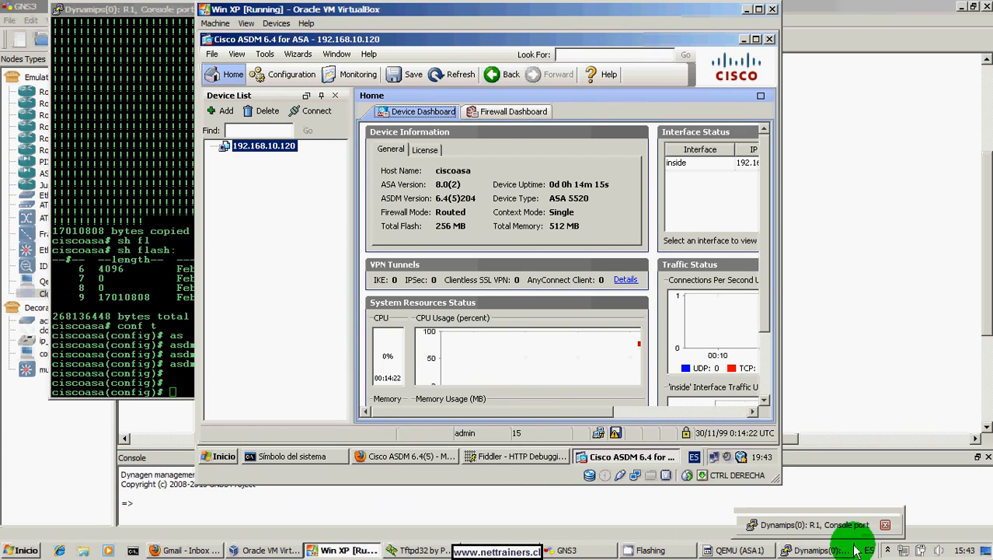
{"action": "left_click", "coordinate": [891, 552]}
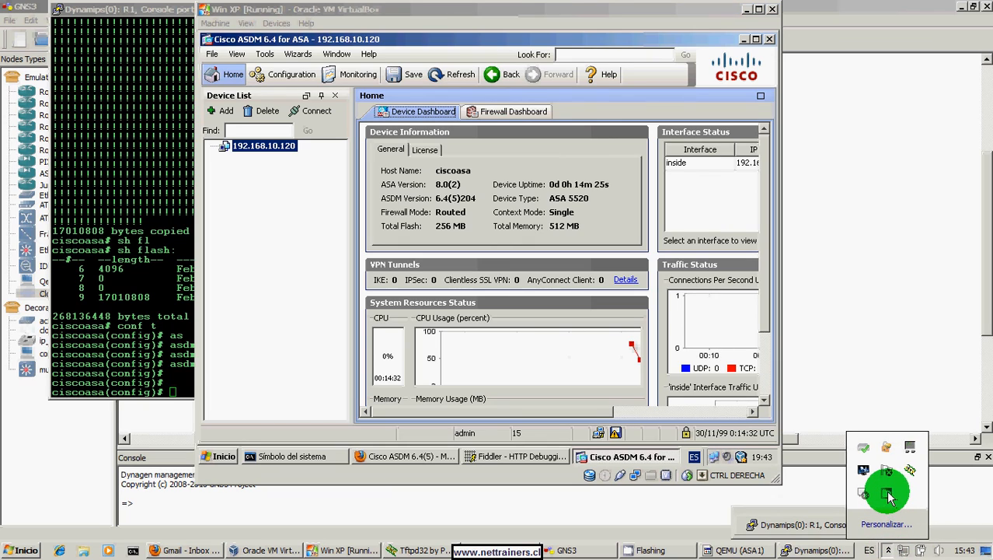
{"action": "right_click", "coordinate": [888, 496]}
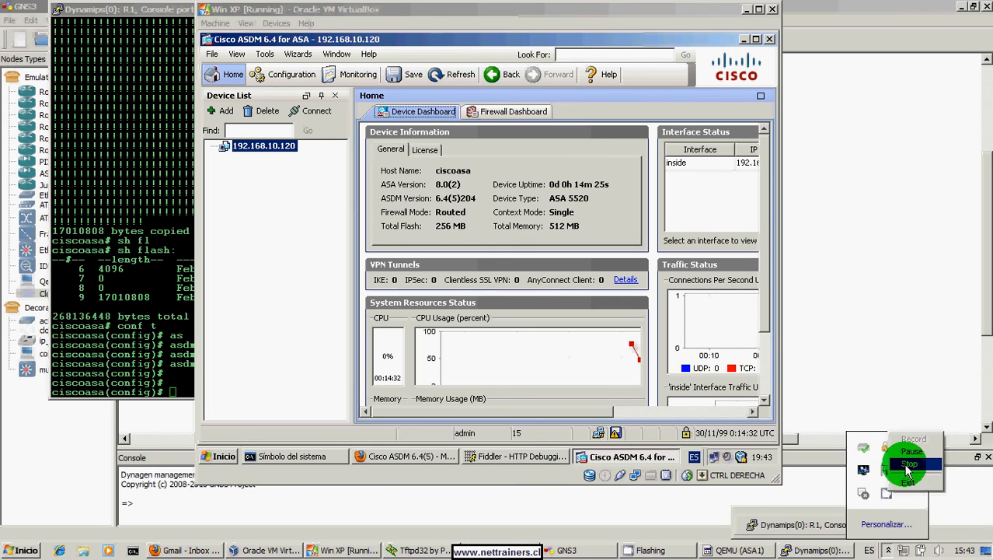